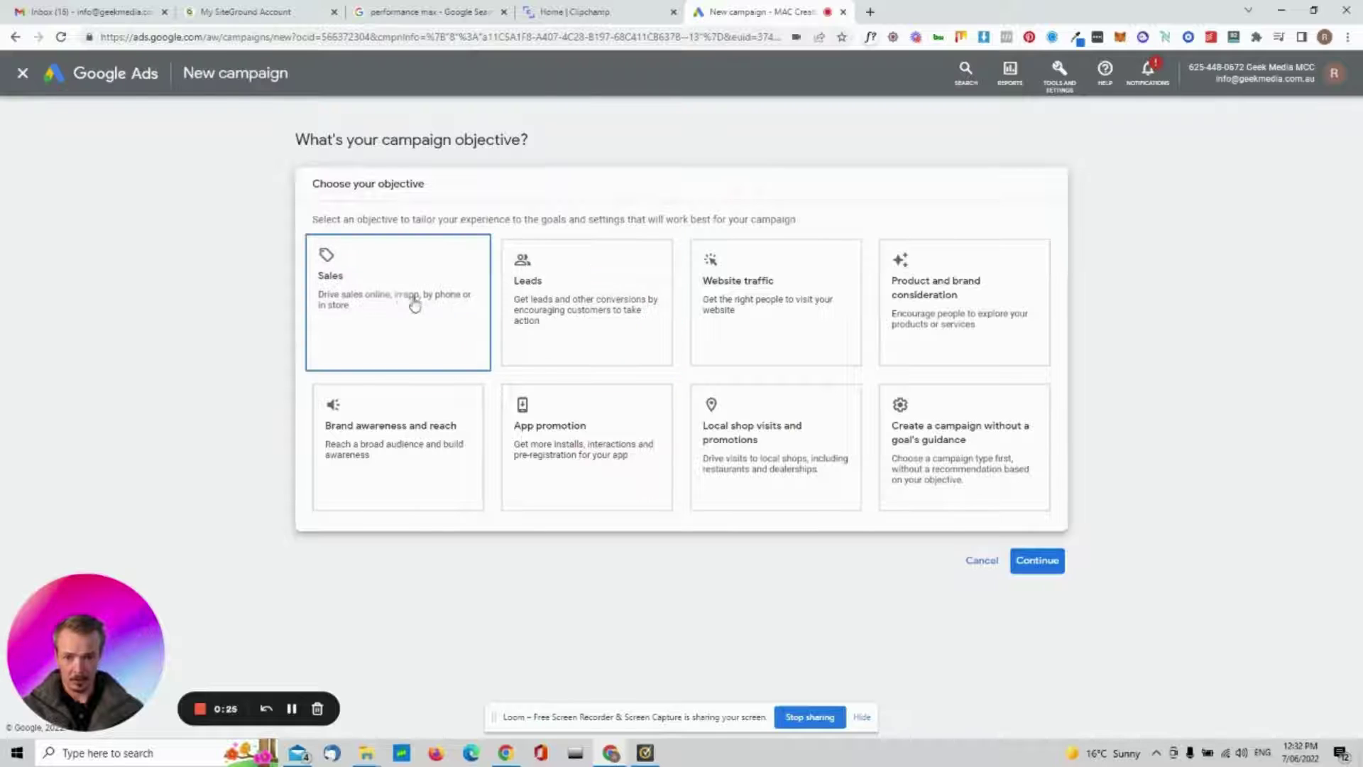
Choose Sales as the campaign objective and continue with both the Purchases and Other conversion goals
left_click(396, 296)
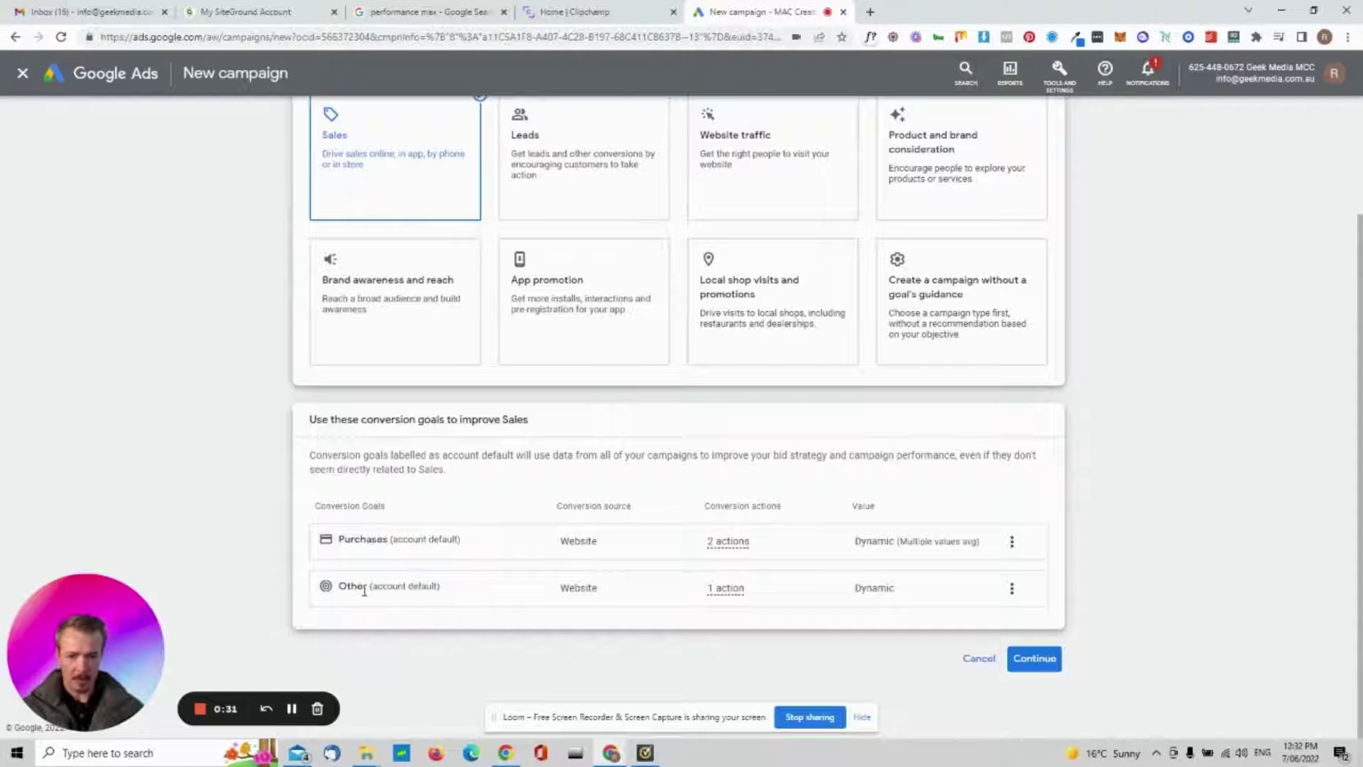
left_click(1011, 588)
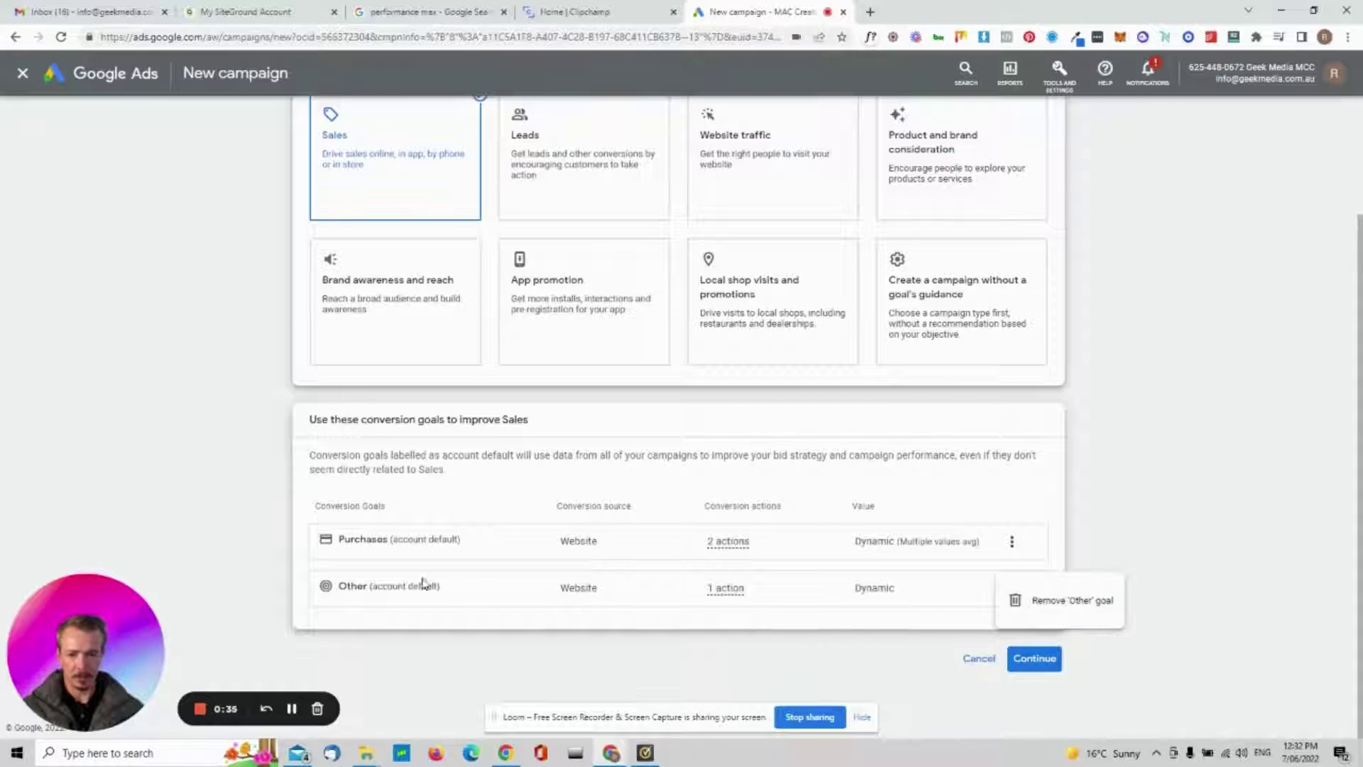
left_click(256, 531)
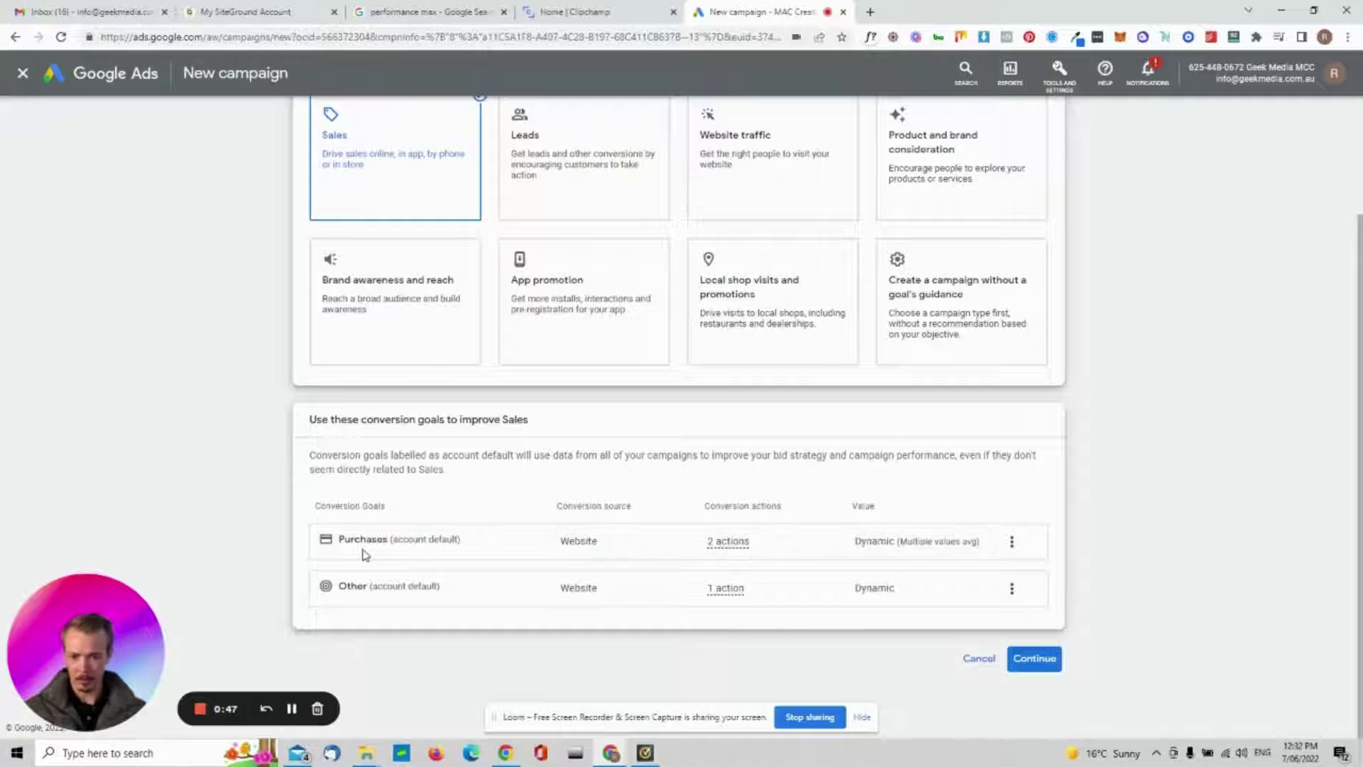
scroll(1103, 473, "up", 2)
scroll(1103, 472, "down", 2)
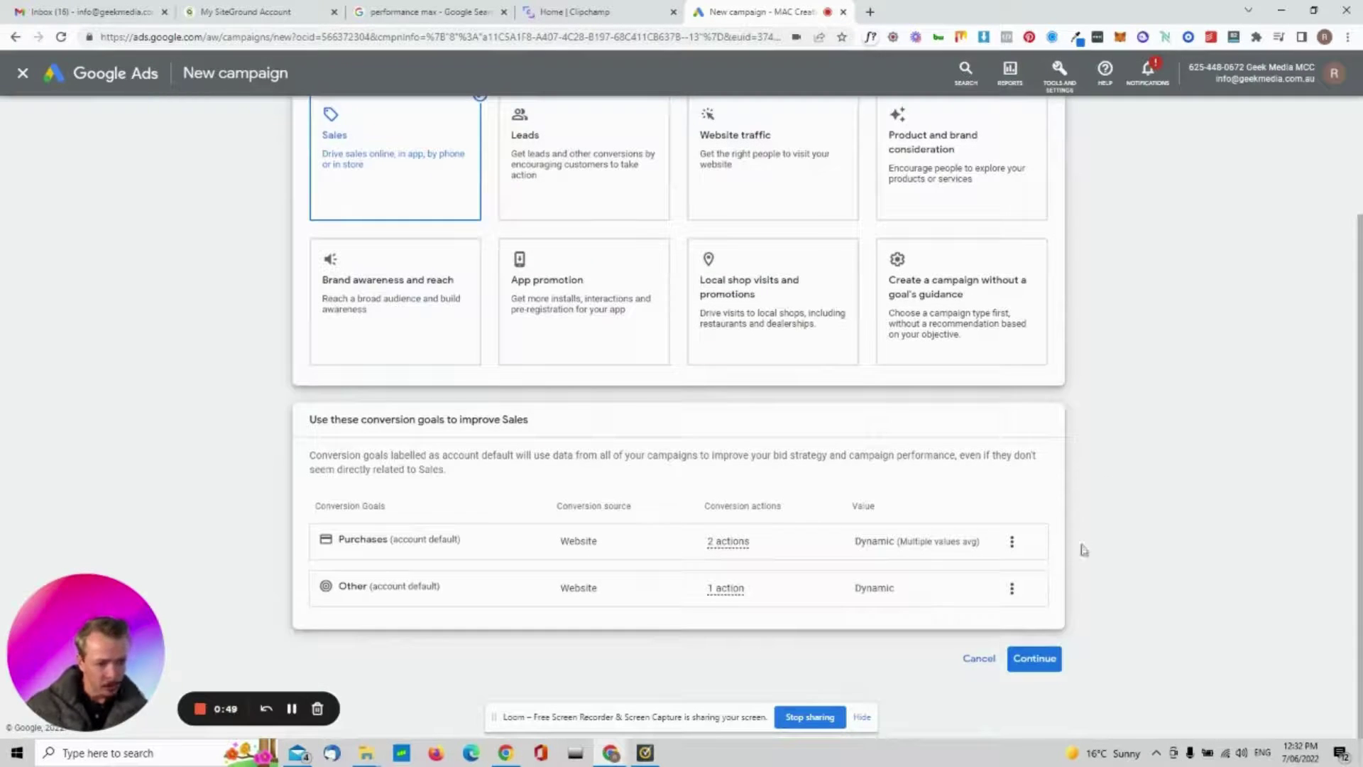
left_click(1036, 658)
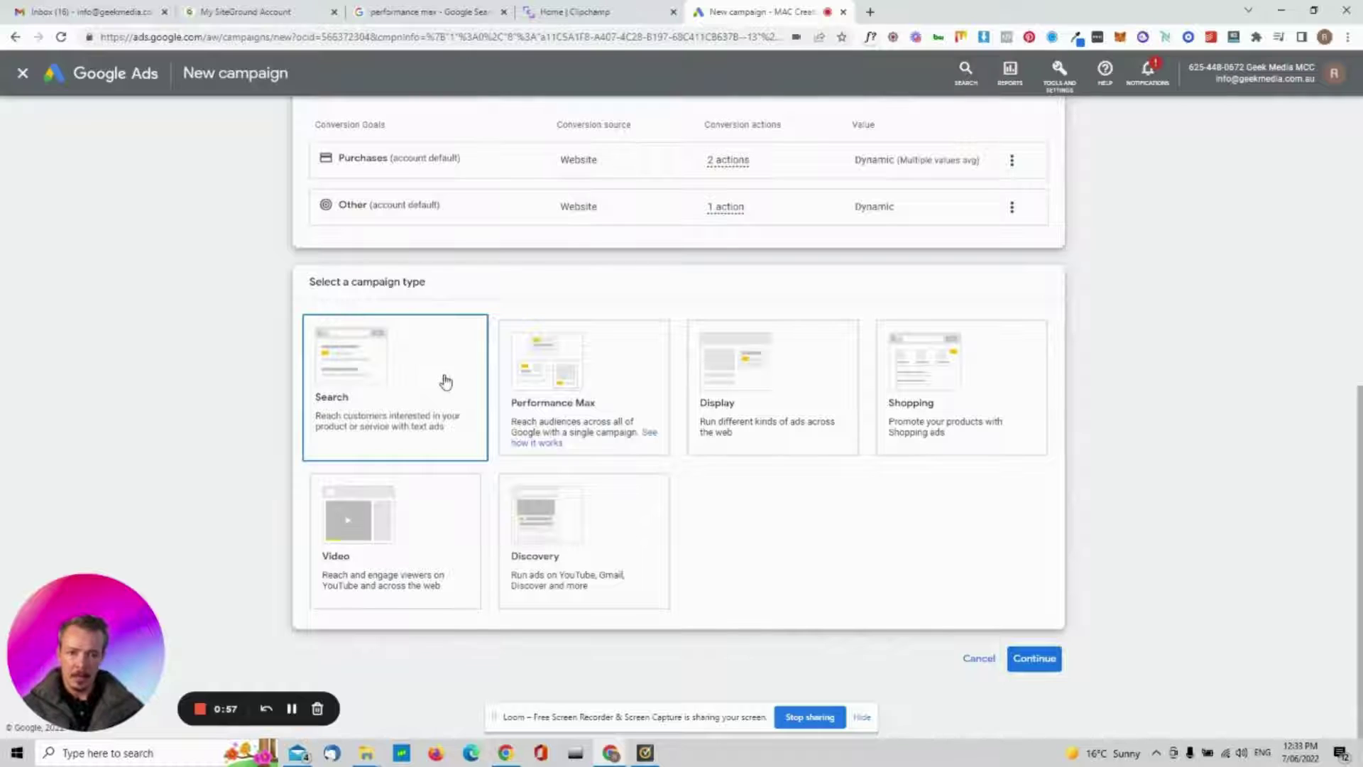
Select the Performance Max campaign type and name the campaign "Sales-Performance Max", continuing to its budget setup
left_click(582, 382)
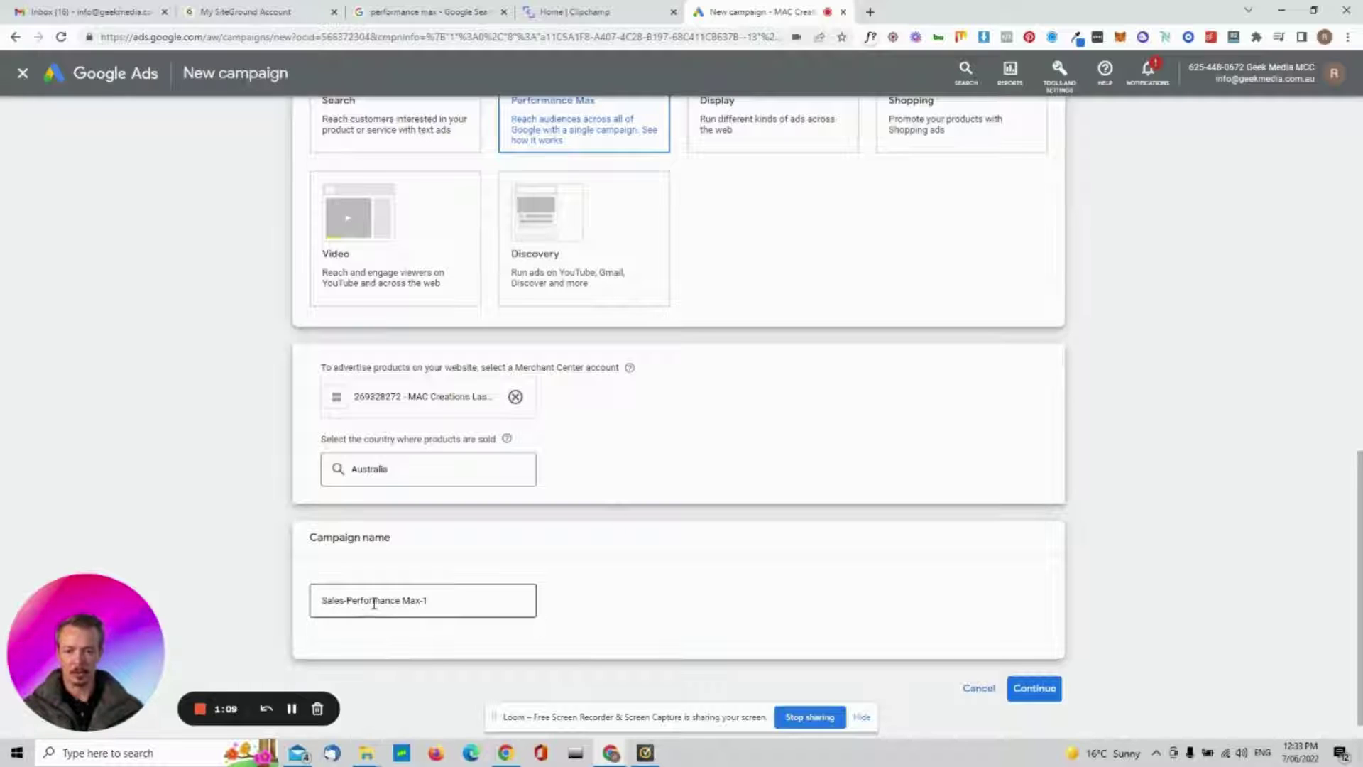
left_click(435, 601)
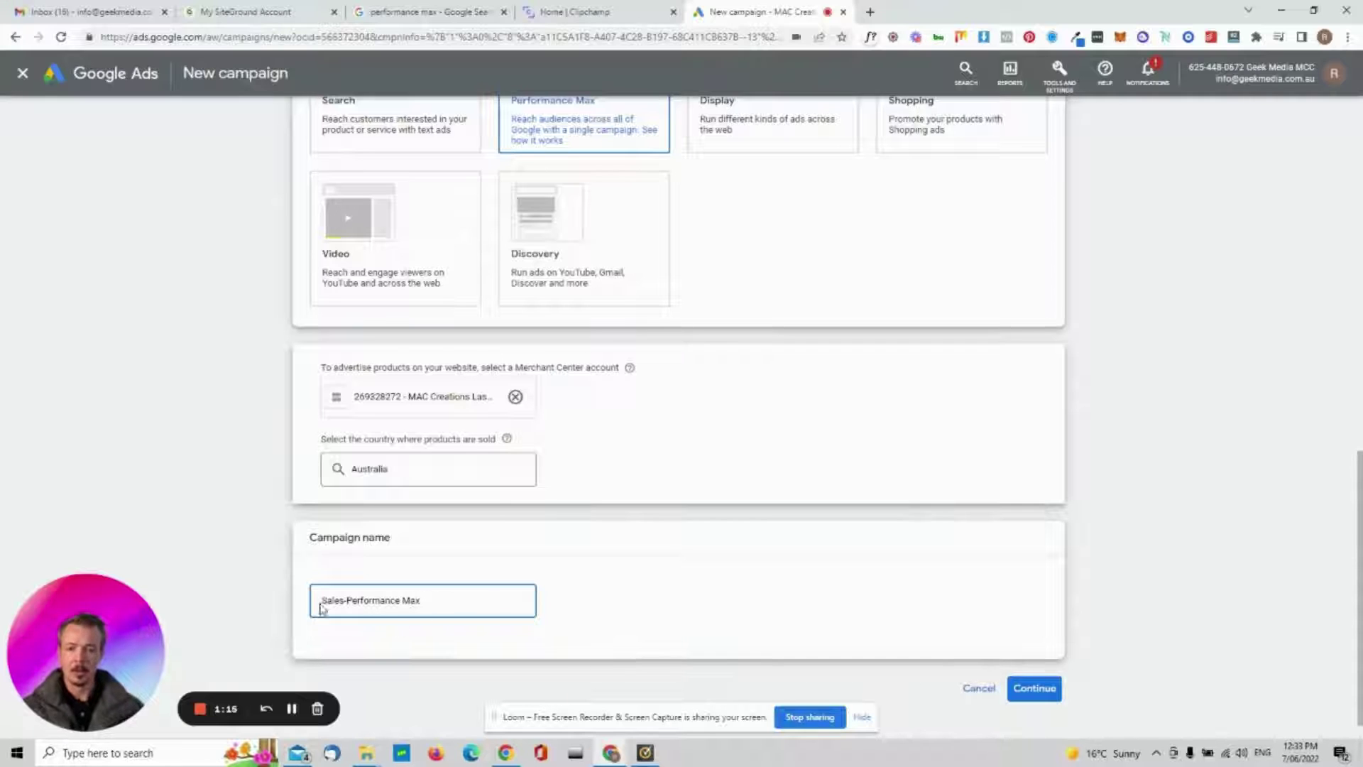
scroll(709, 639, "down", 1)
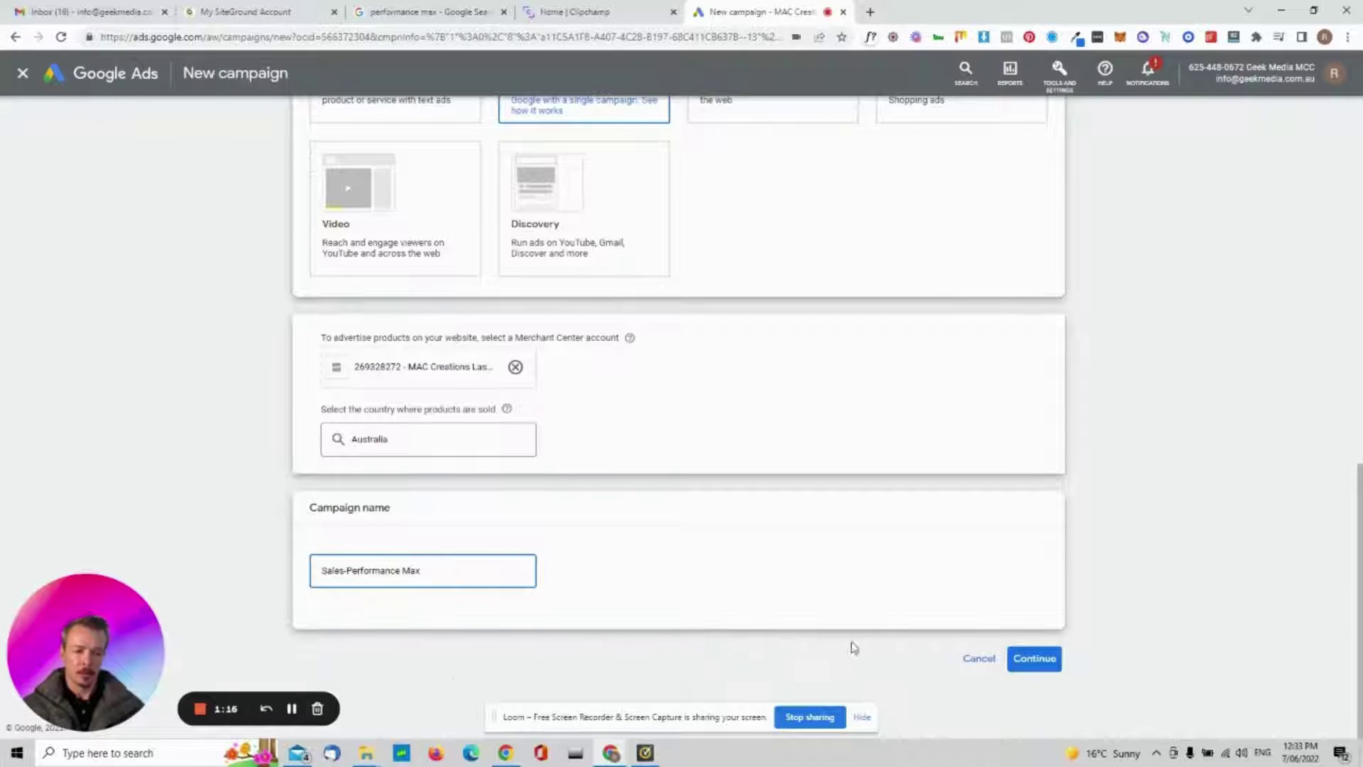
left_click(1031, 657)
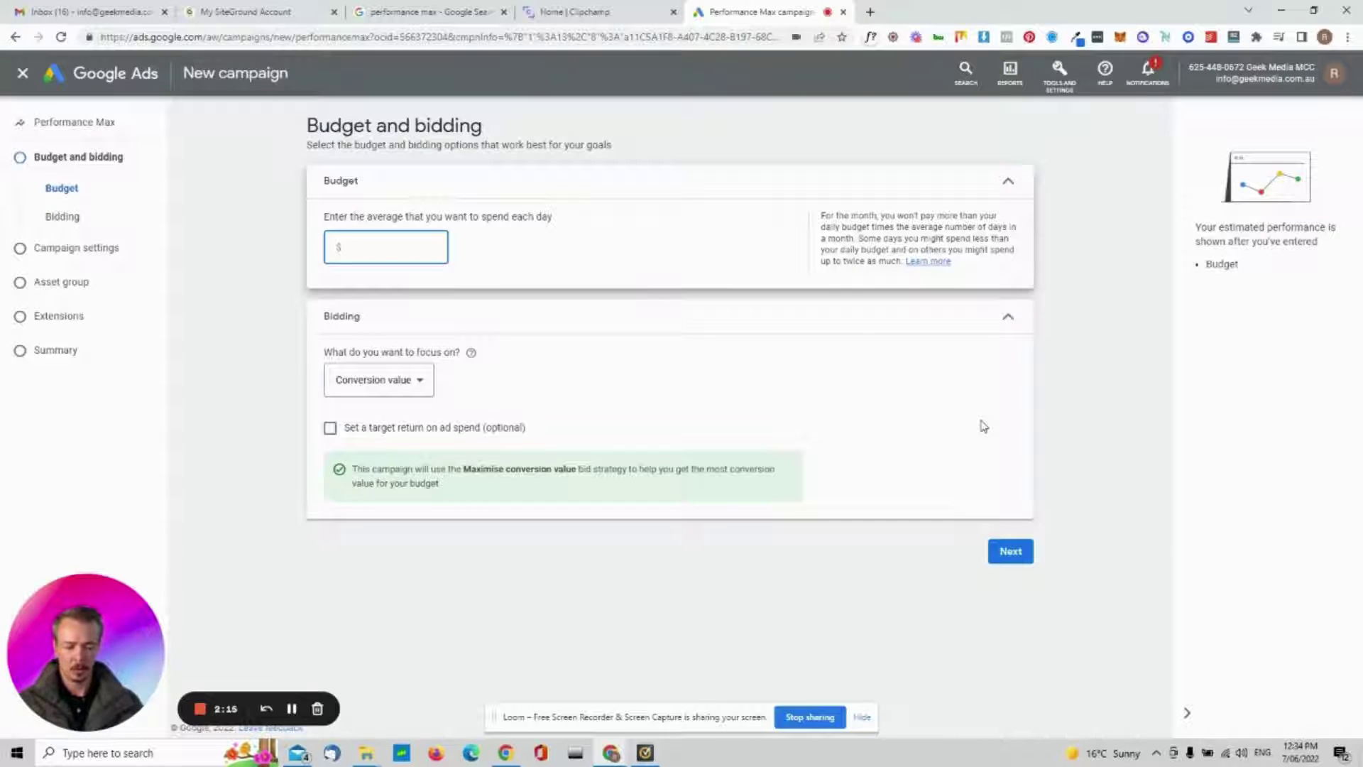
Set the average daily budget to $20 and focus the bidding on Conversions, continuing to the campaign settings
type("20")
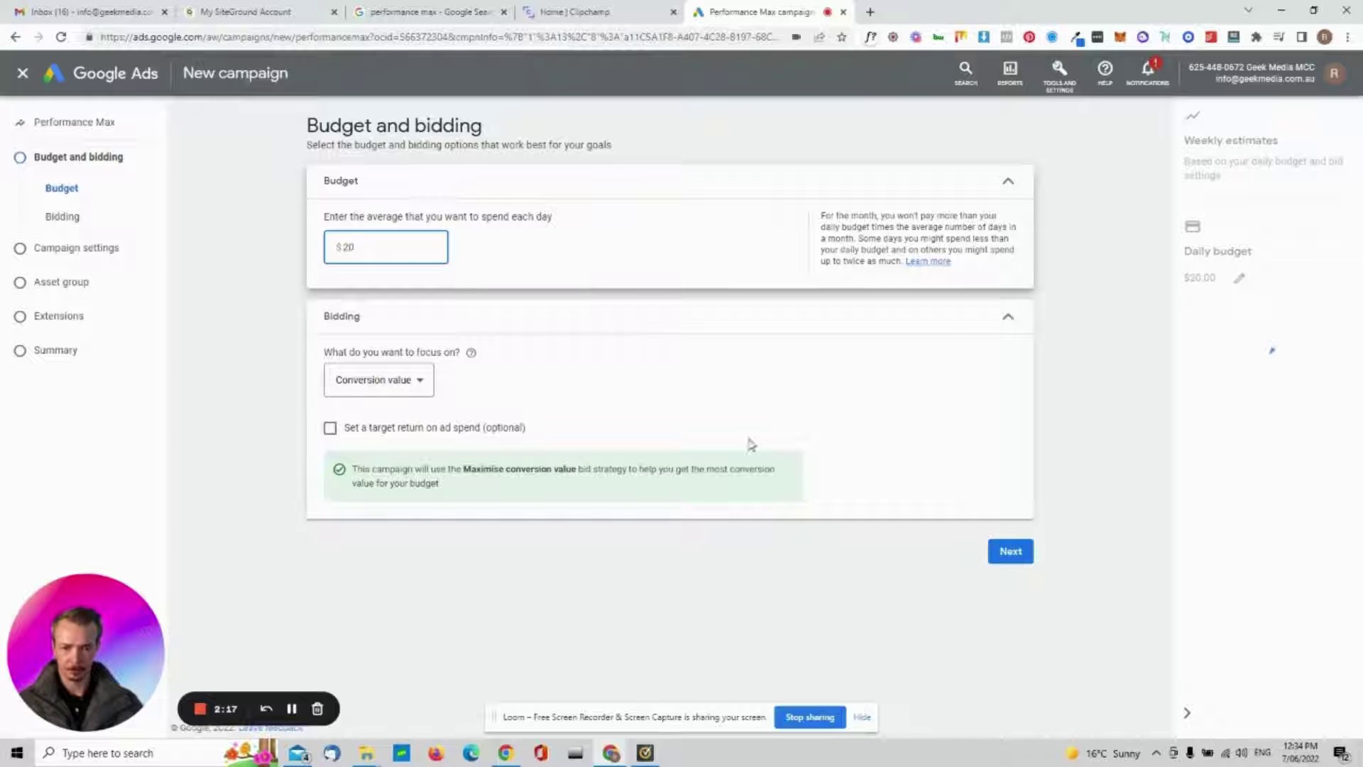
left_click(710, 387)
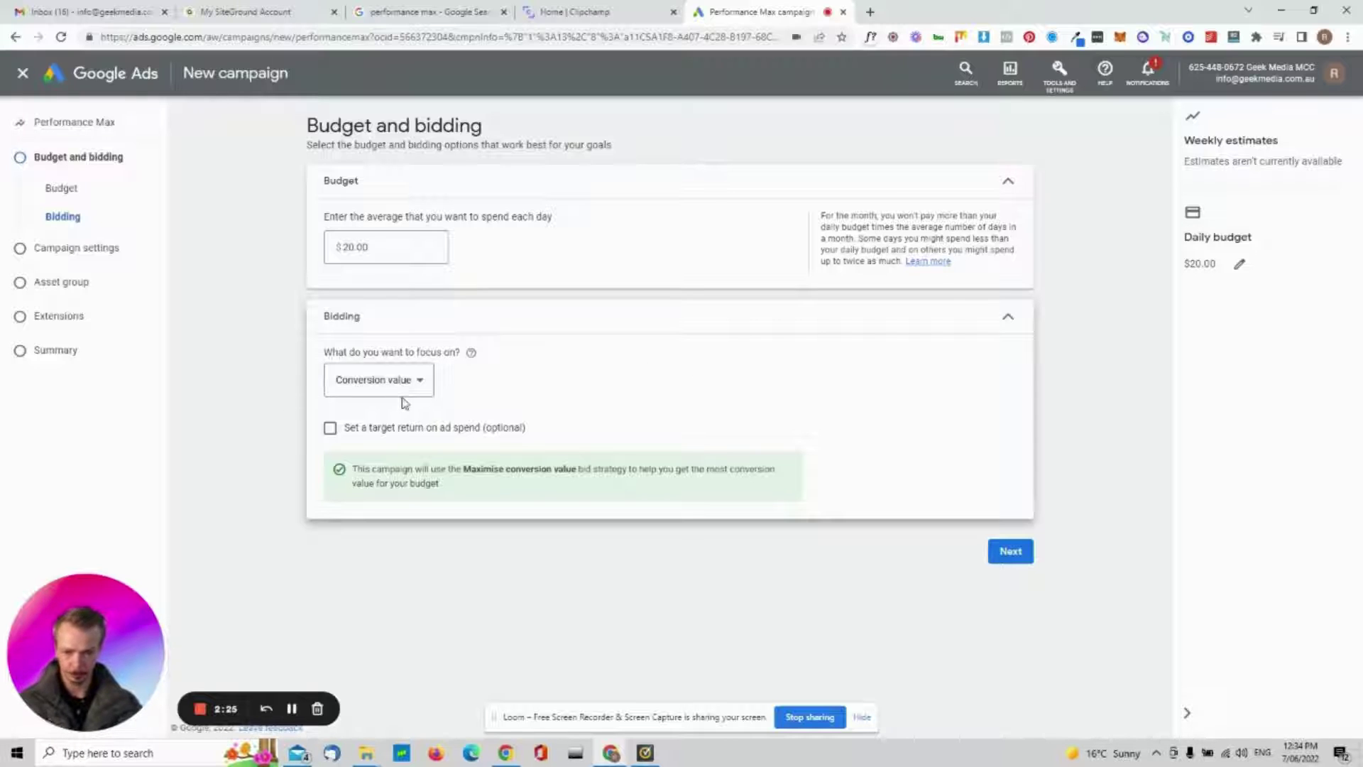
left_click(416, 381)
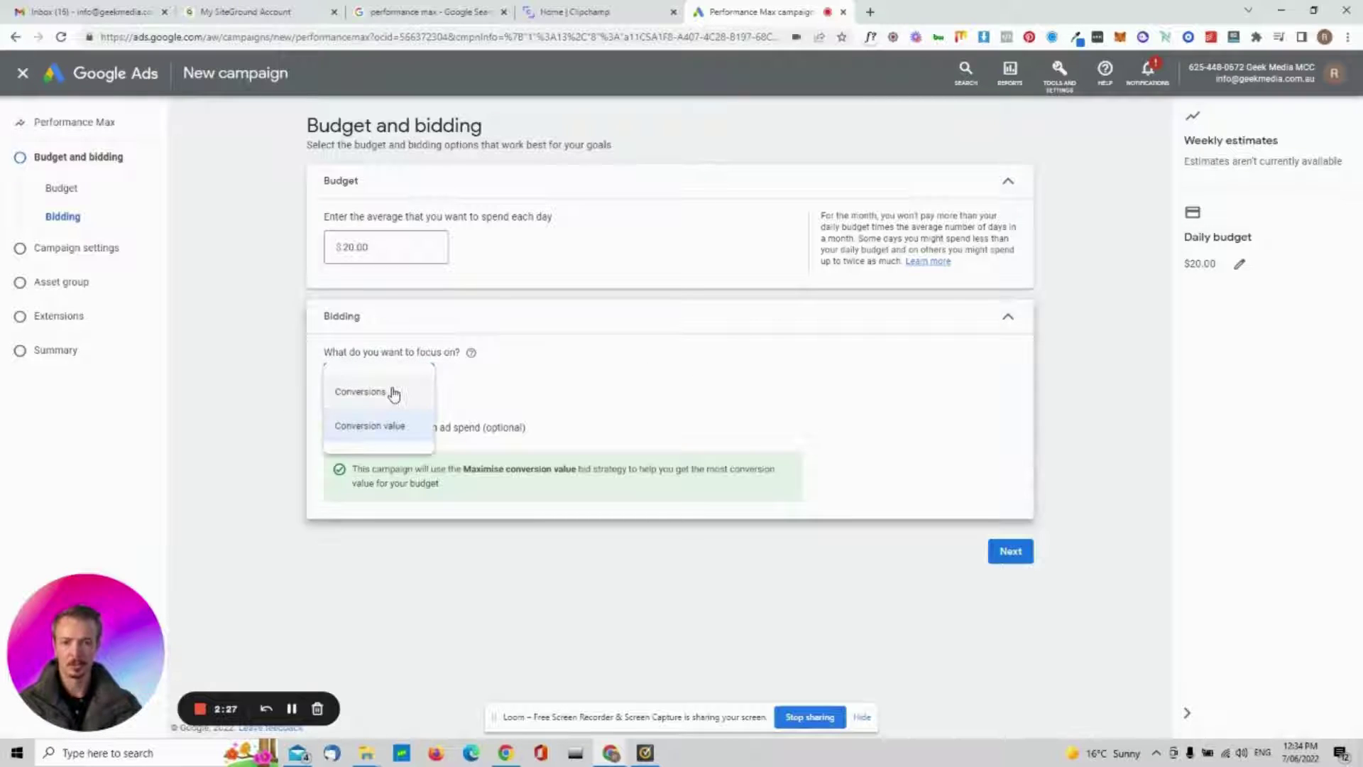
left_click(388, 402)
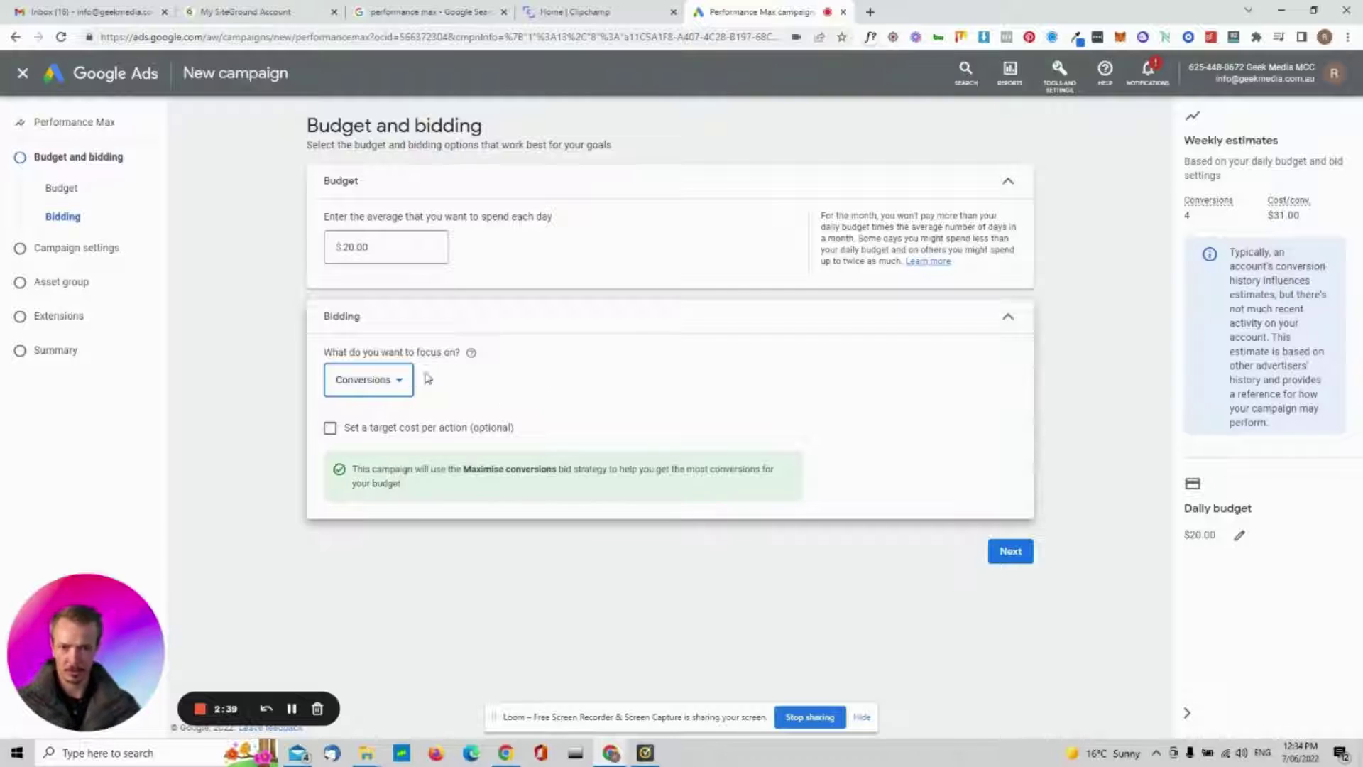
left_click(401, 378)
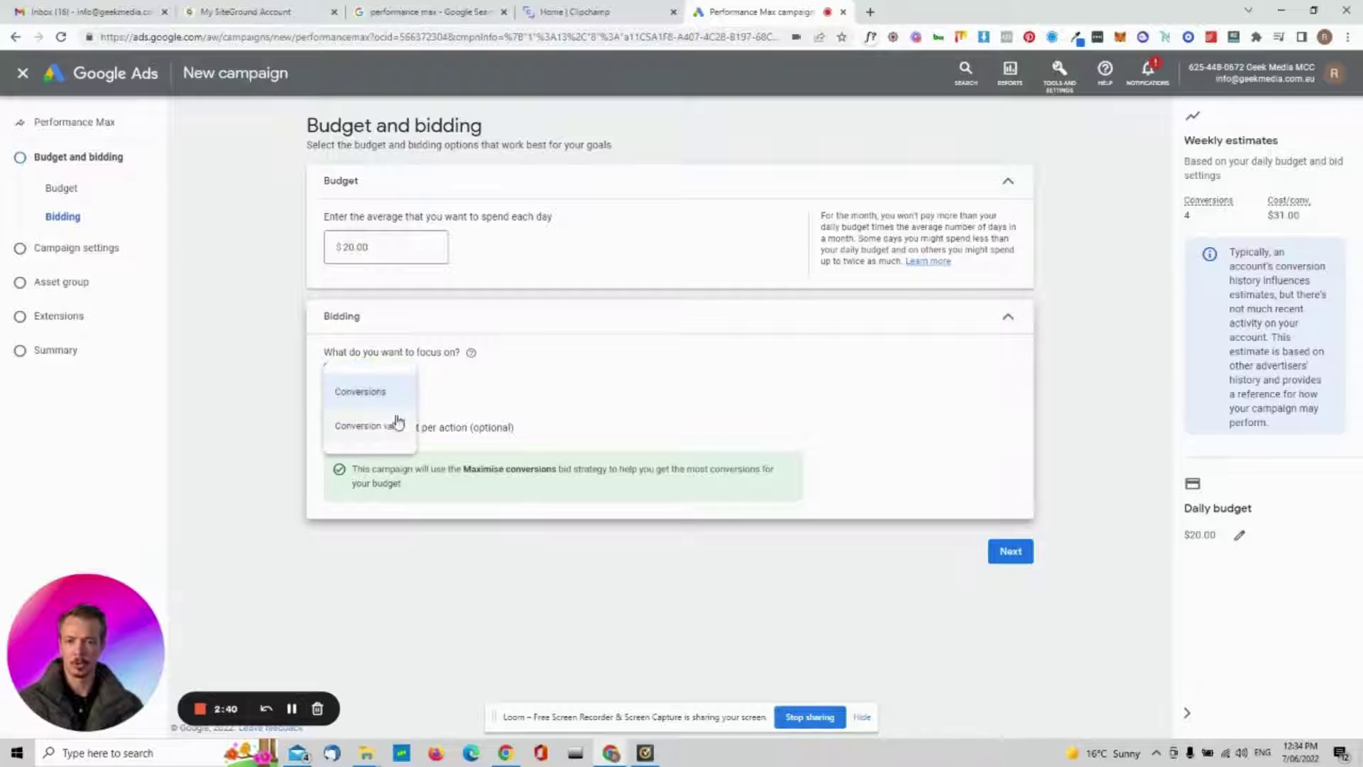
left_click(537, 400)
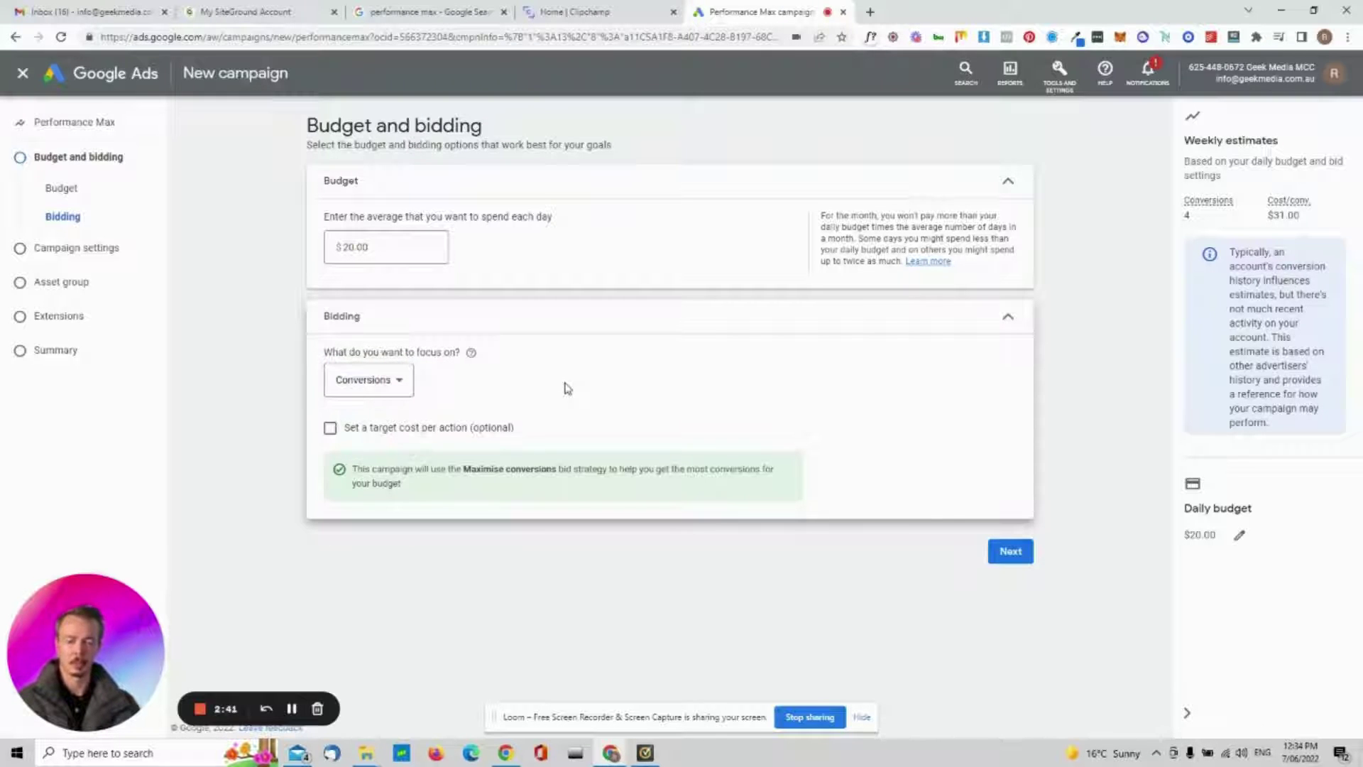
left_click(390, 380)
left_click(381, 399)
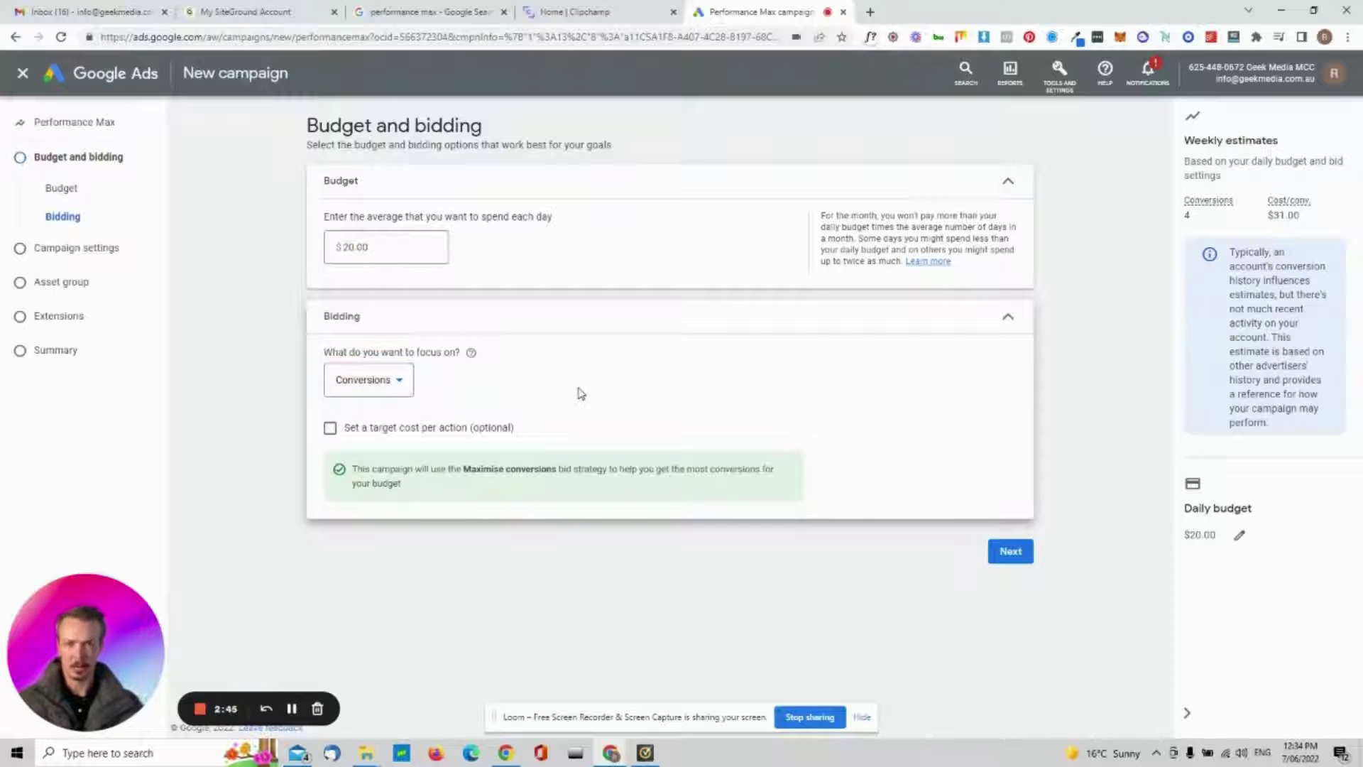
left_click(862, 717)
left_click(1010, 551)
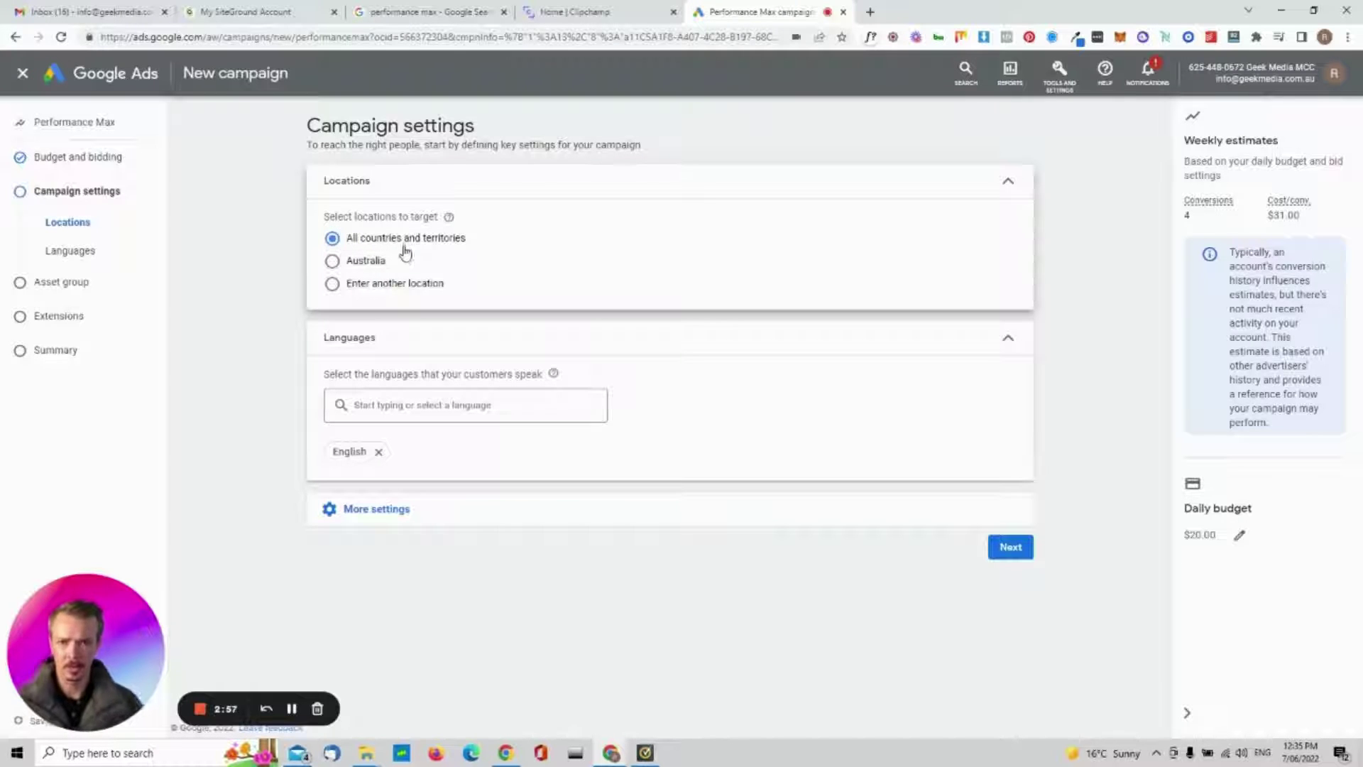
Enter Australia (country) as a custom location and target it for the campaign
left_click(354, 288)
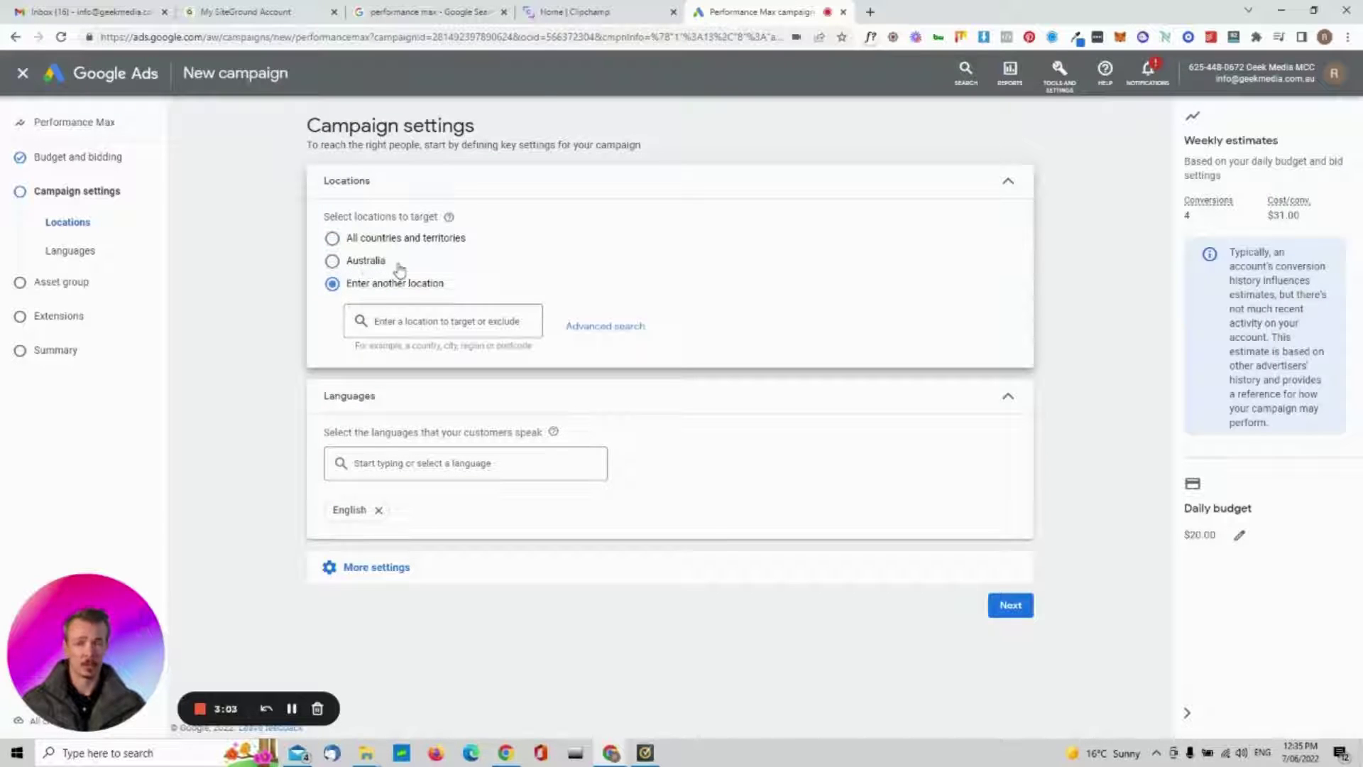
left_click(387, 321)
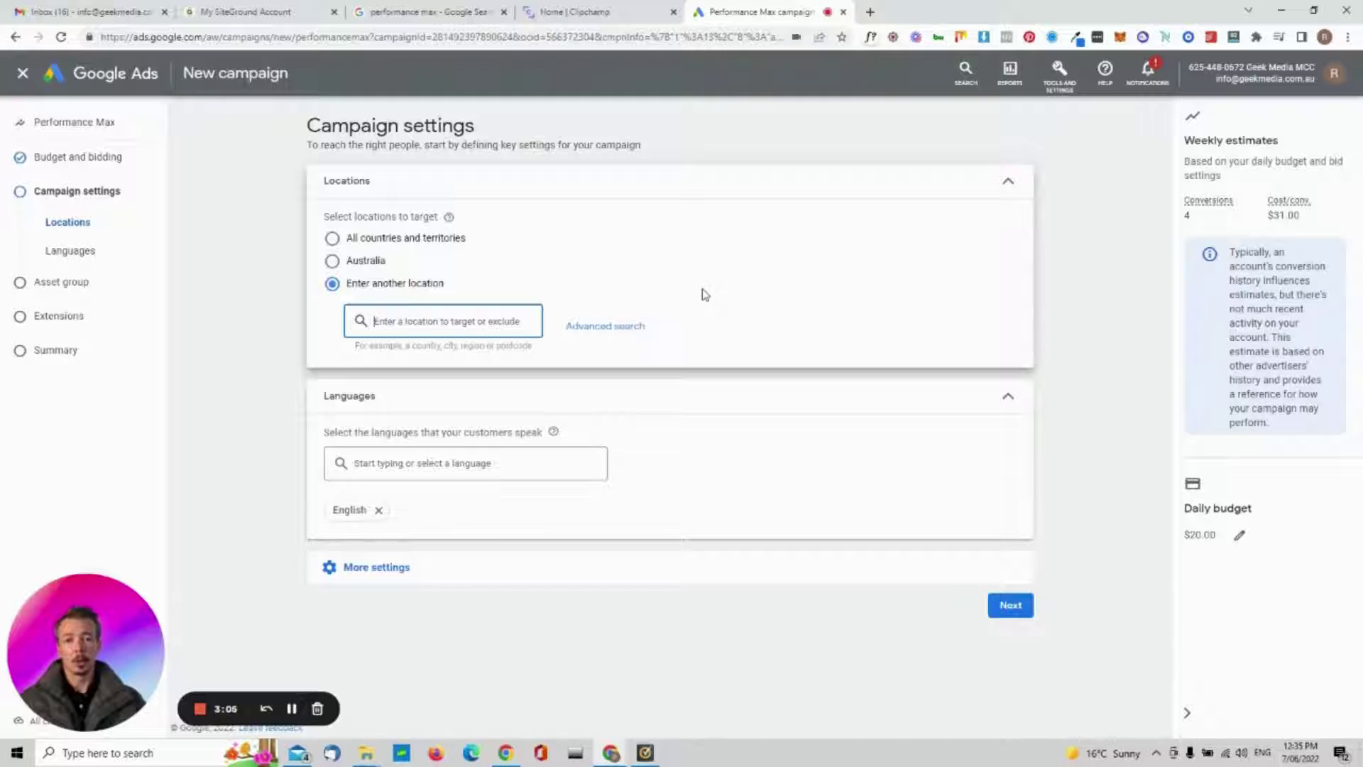
type("Australi")
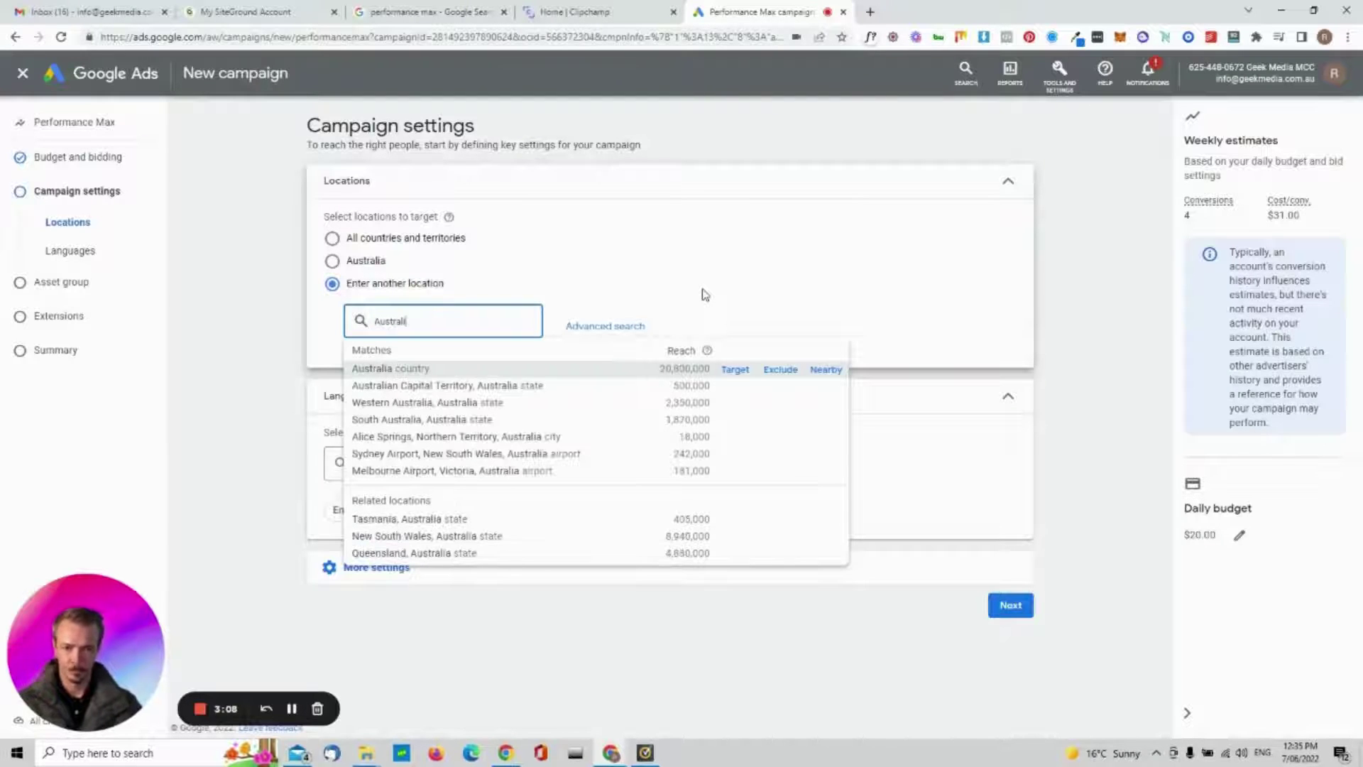
left_click(735, 370)
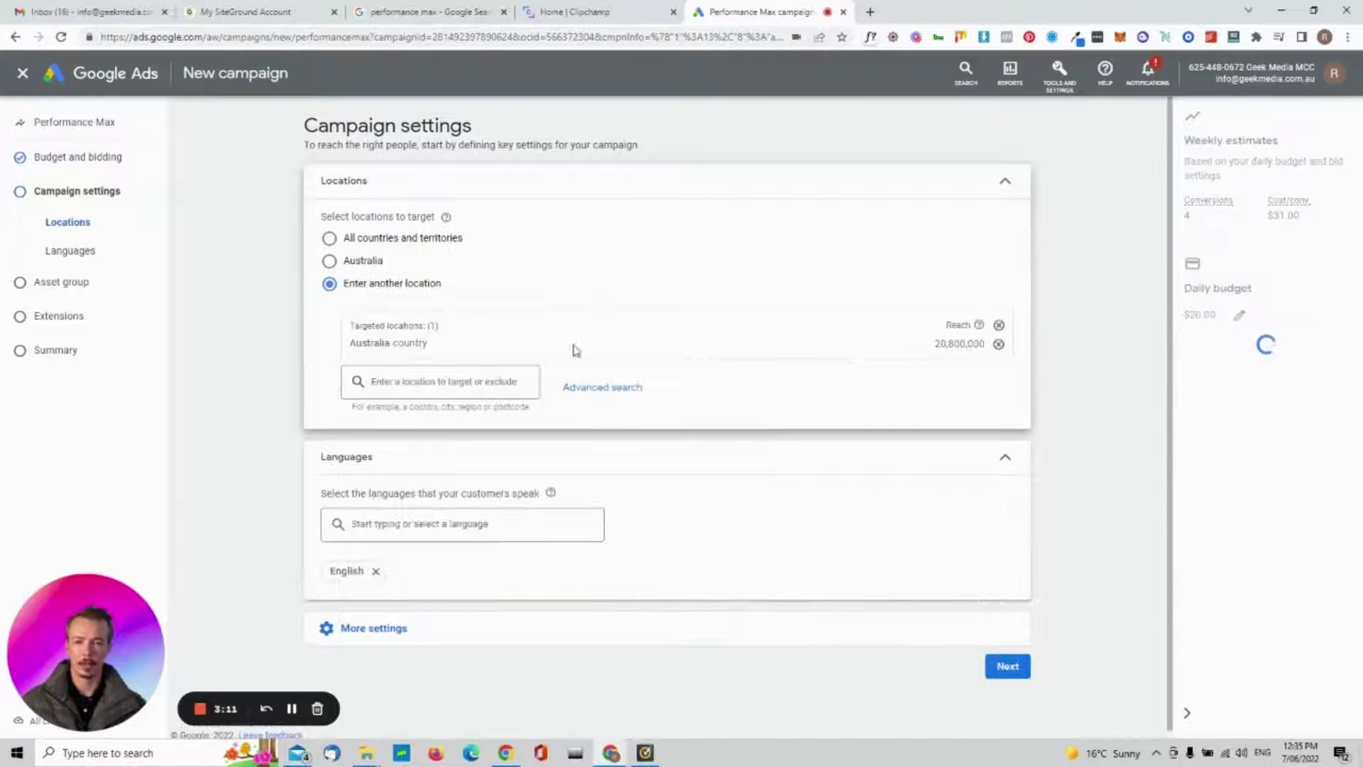
left_click(607, 391)
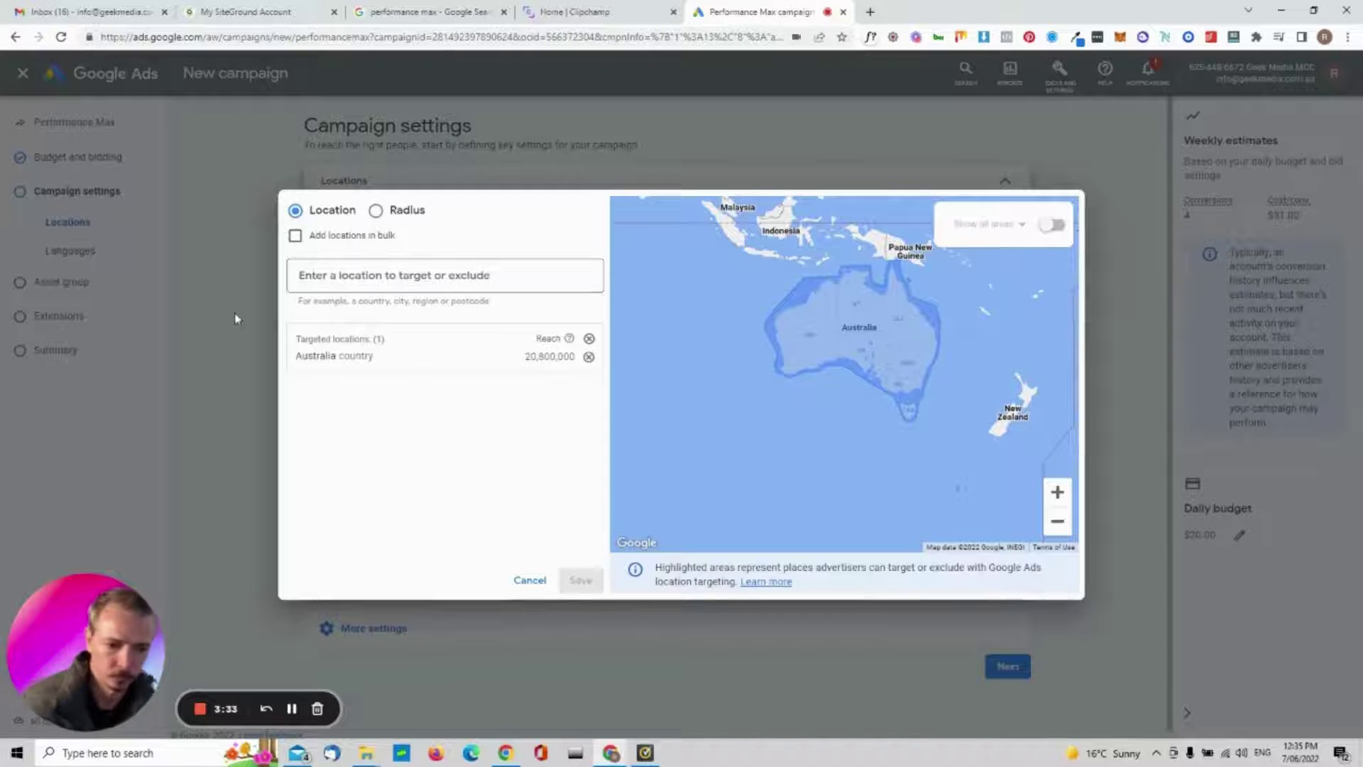
left_click(529, 580)
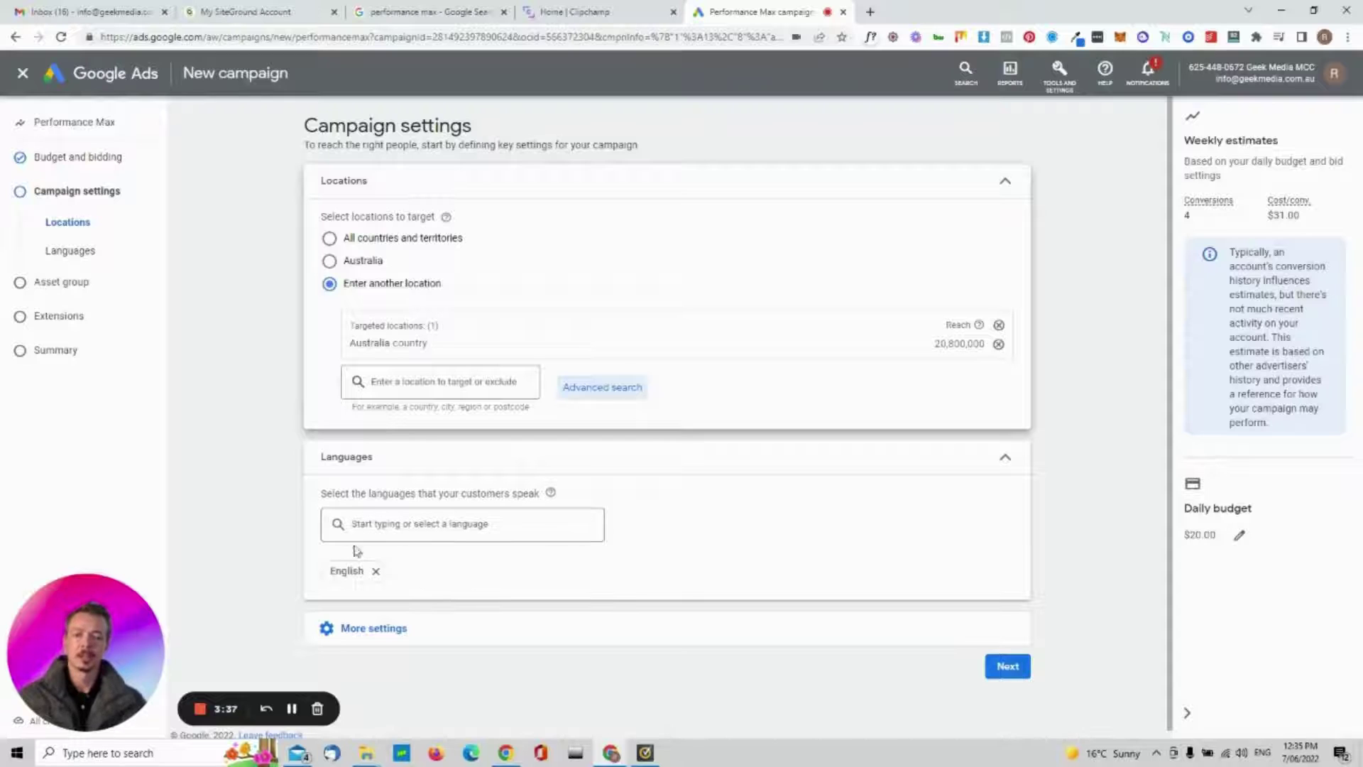
Expand the additional campaign settings below Languages and proceed to the asset group setup
scroll(533, 551, "down", 1)
left_click(448, 624)
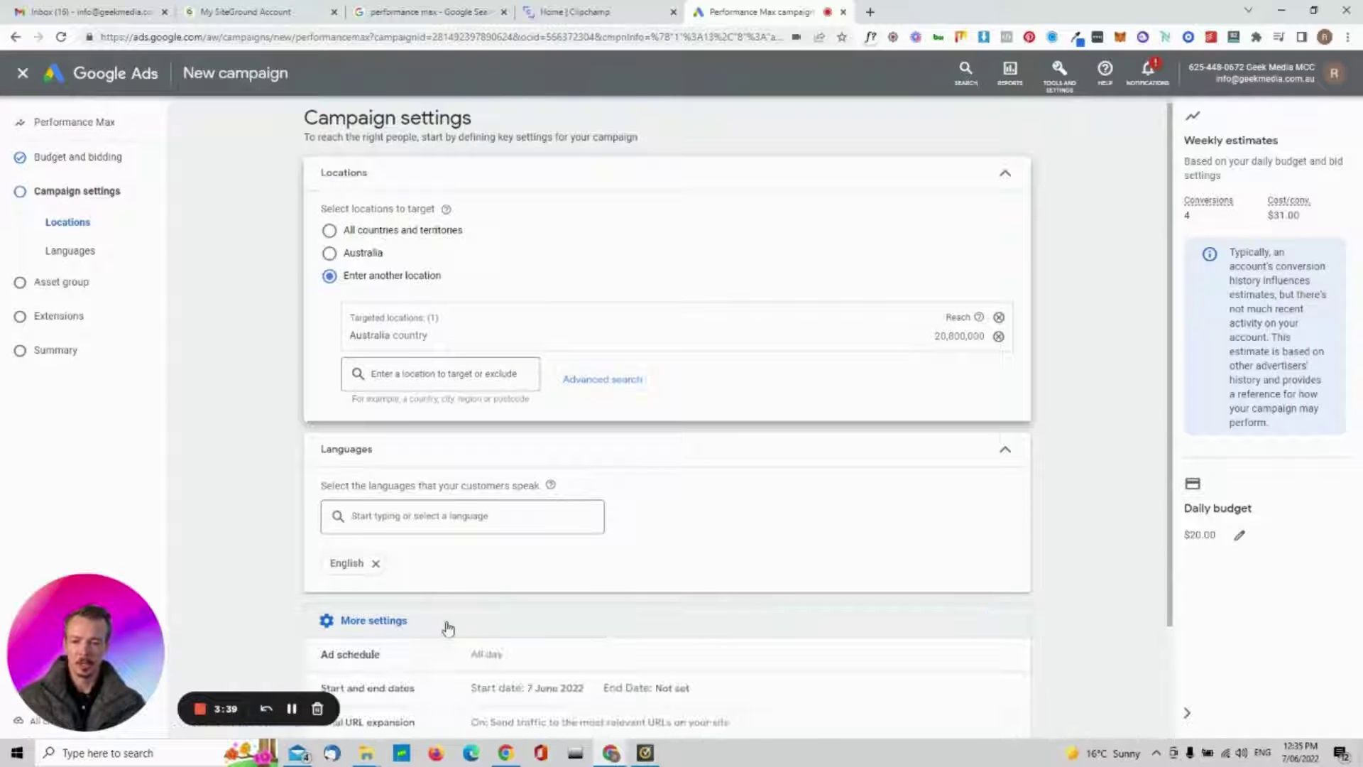
scroll(501, 617, "down", 2)
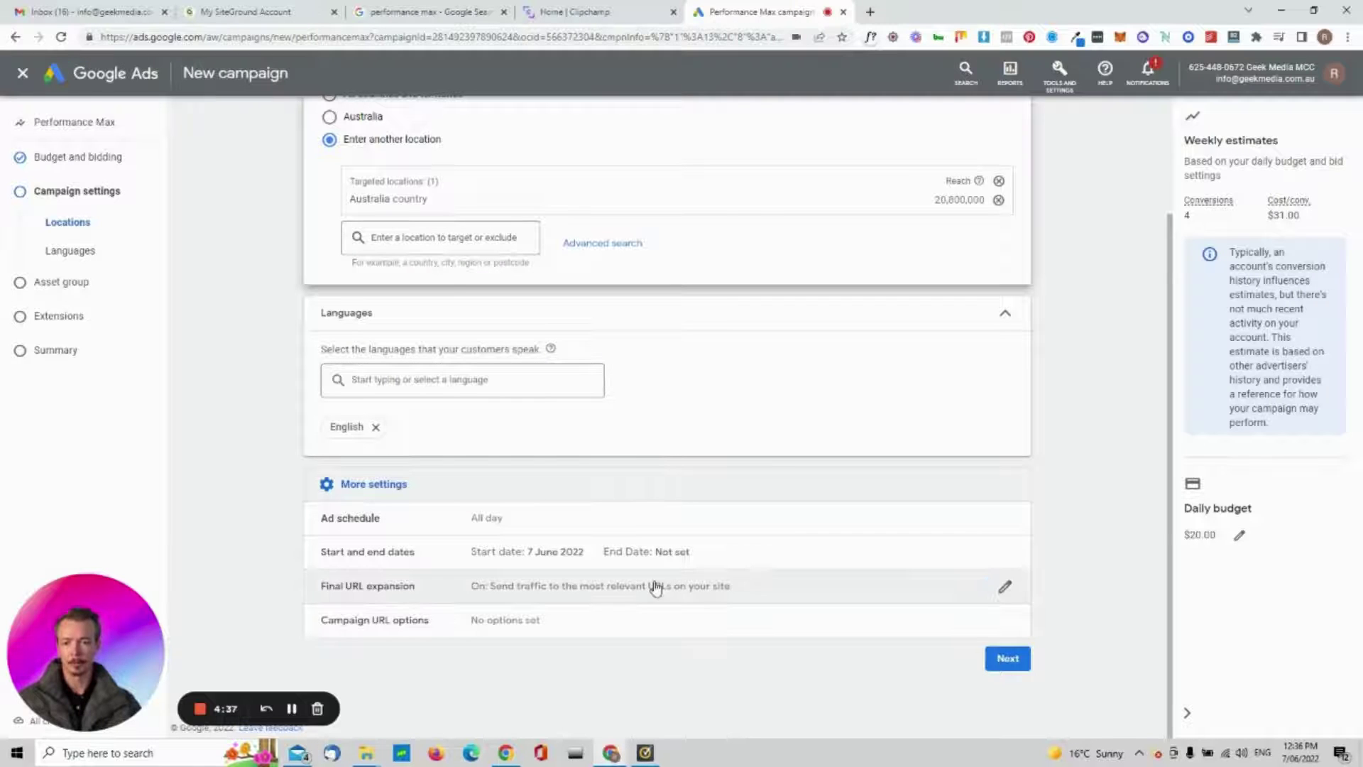
left_click(1018, 662)
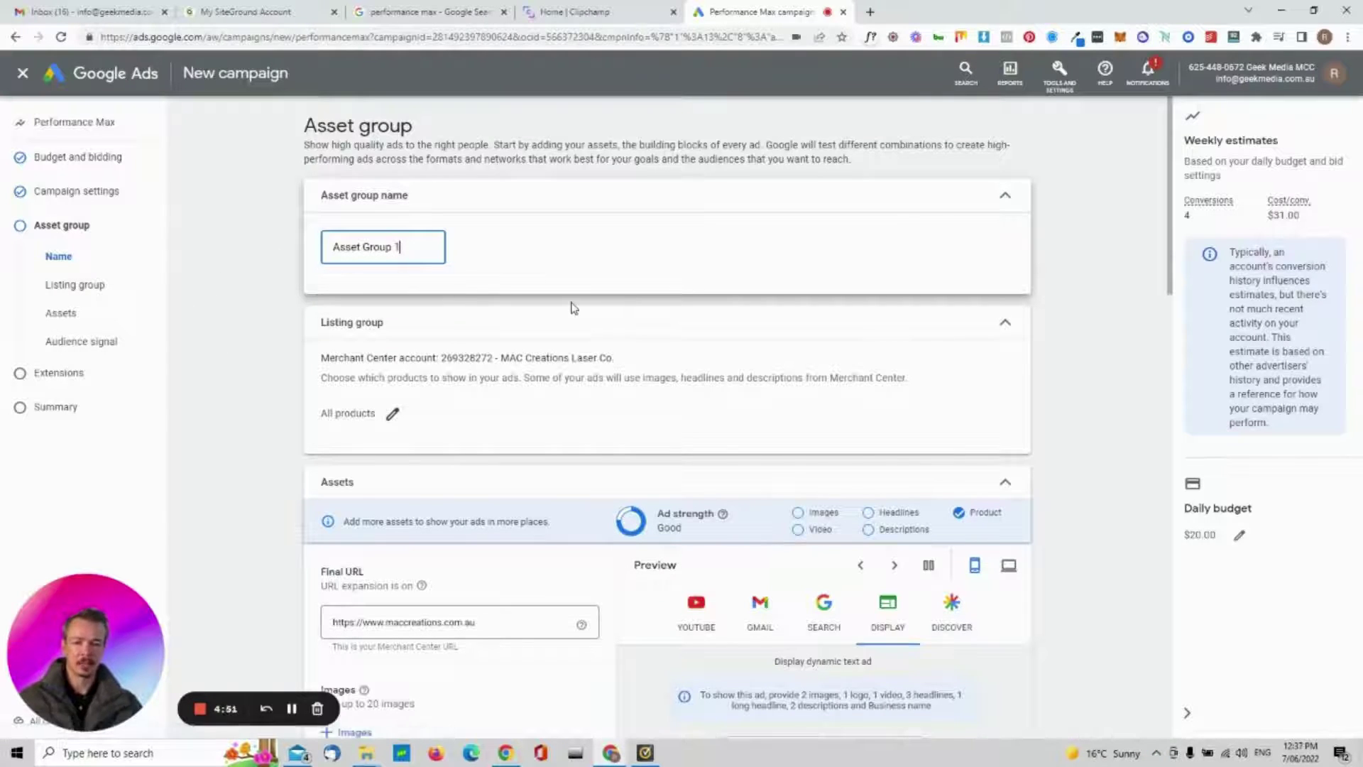
Edit the asset group's listing group to use a selection of products
scroll(582, 312, "down", 2)
scroll(593, 322, "down", 2)
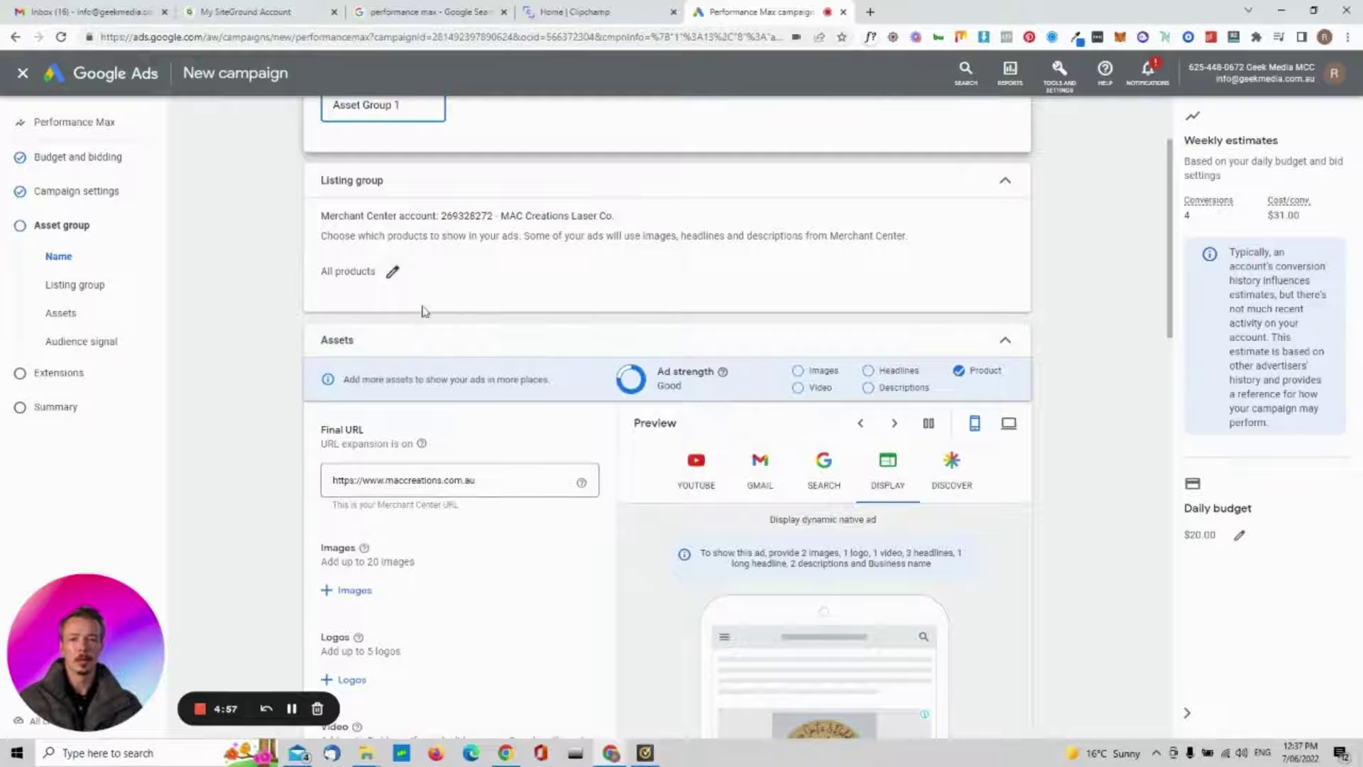
left_click(393, 273)
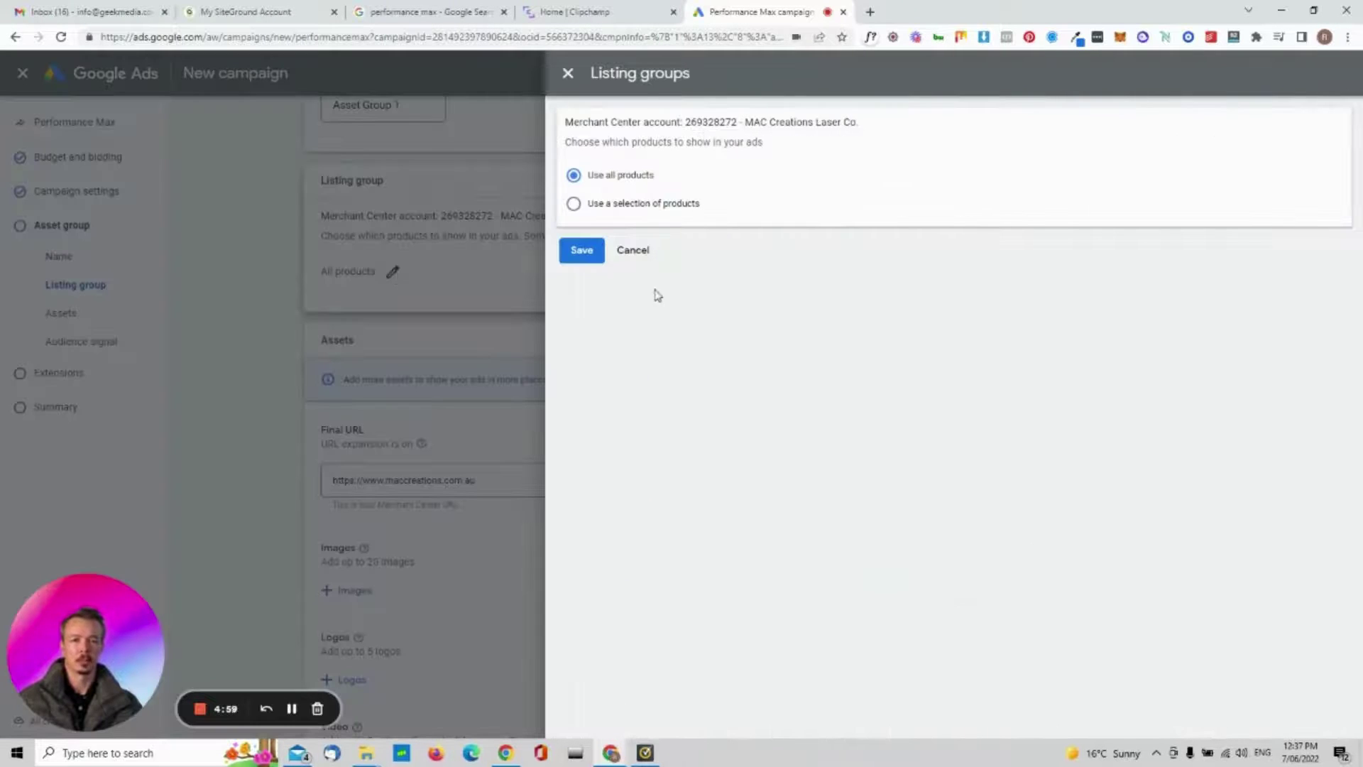
left_click(630, 207)
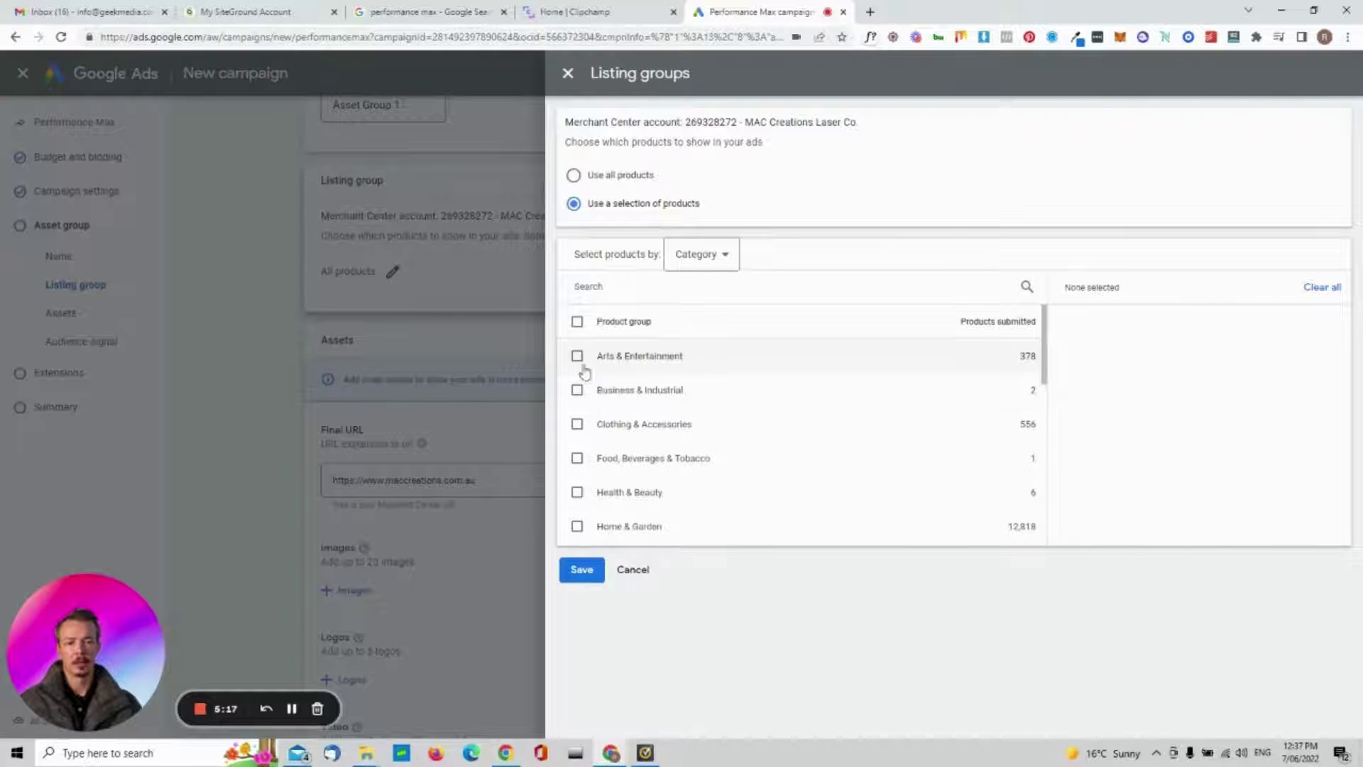
scroll(710, 436, "down", 1)
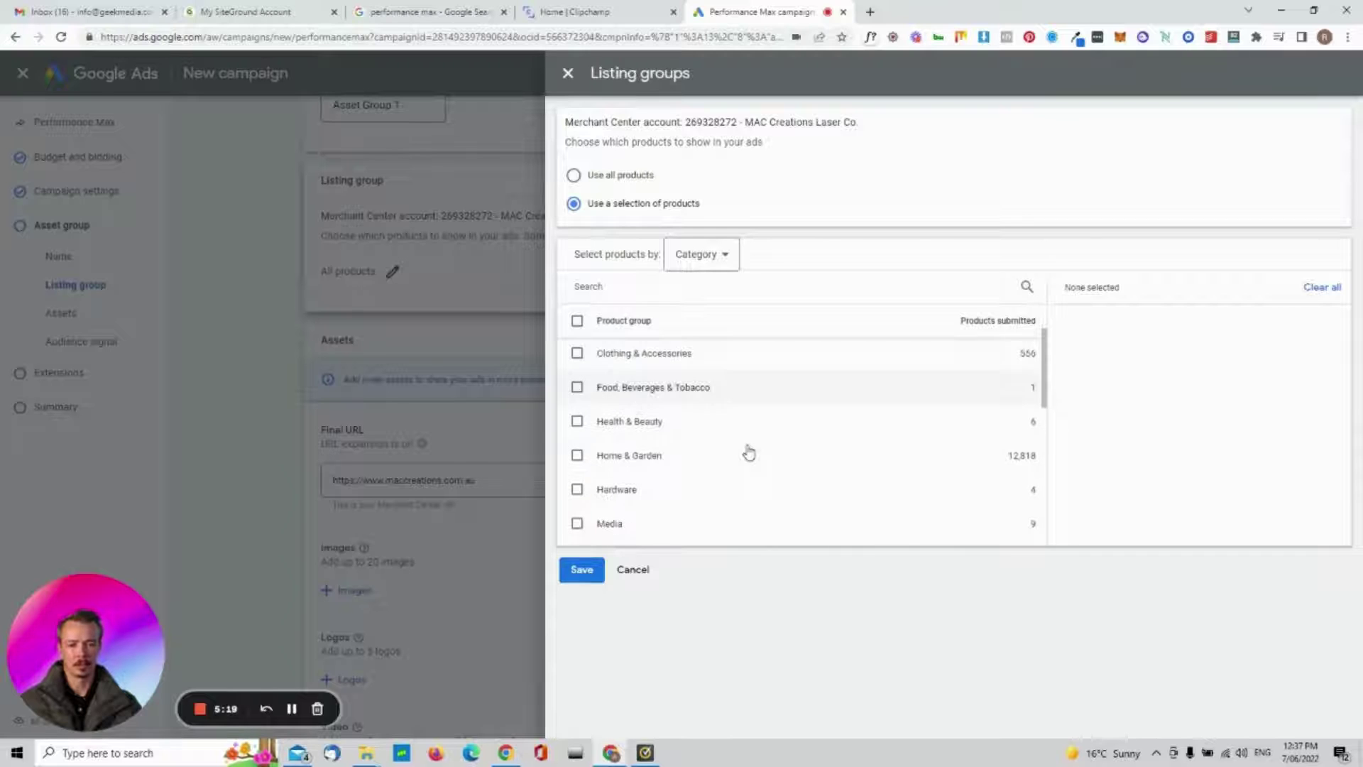
left_click(647, 461)
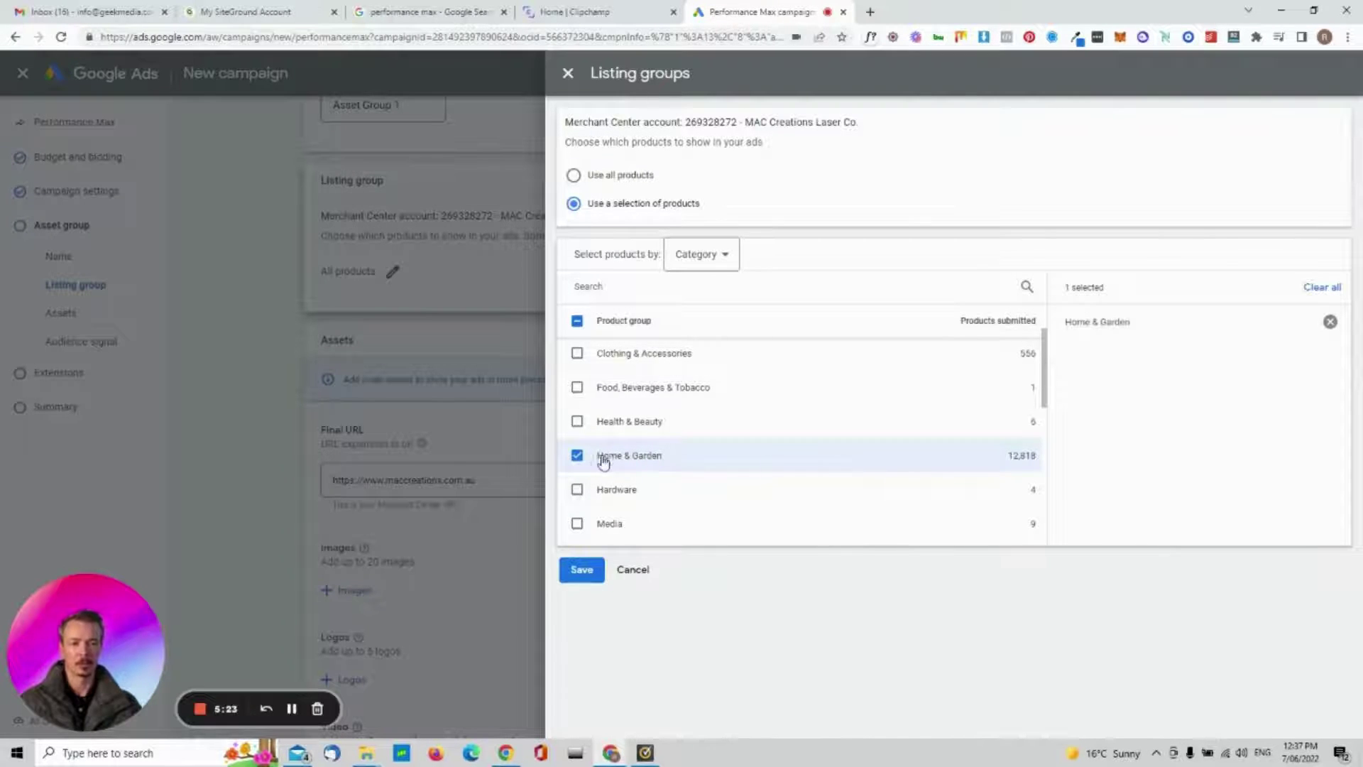
left_click(577, 455)
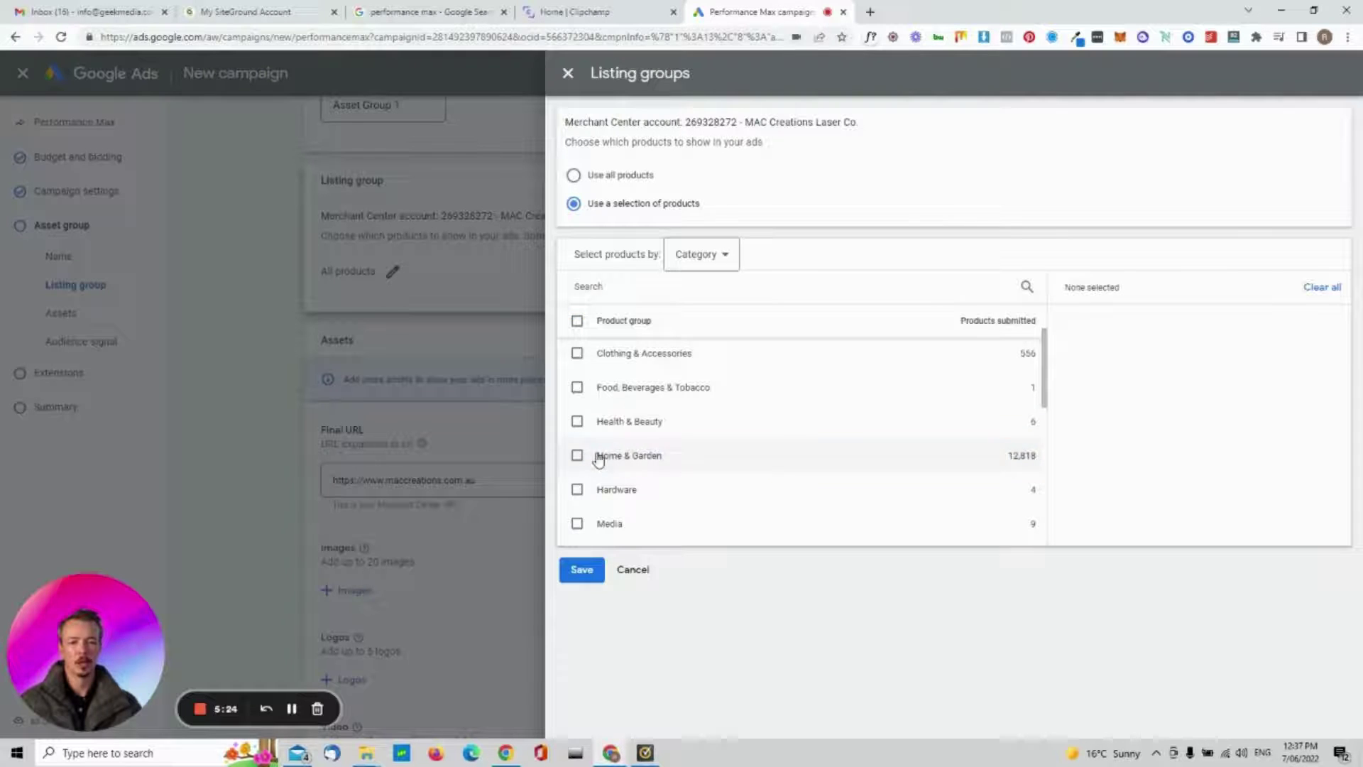
Group the selectable products by Brand and review the other grouping options
left_click(723, 260)
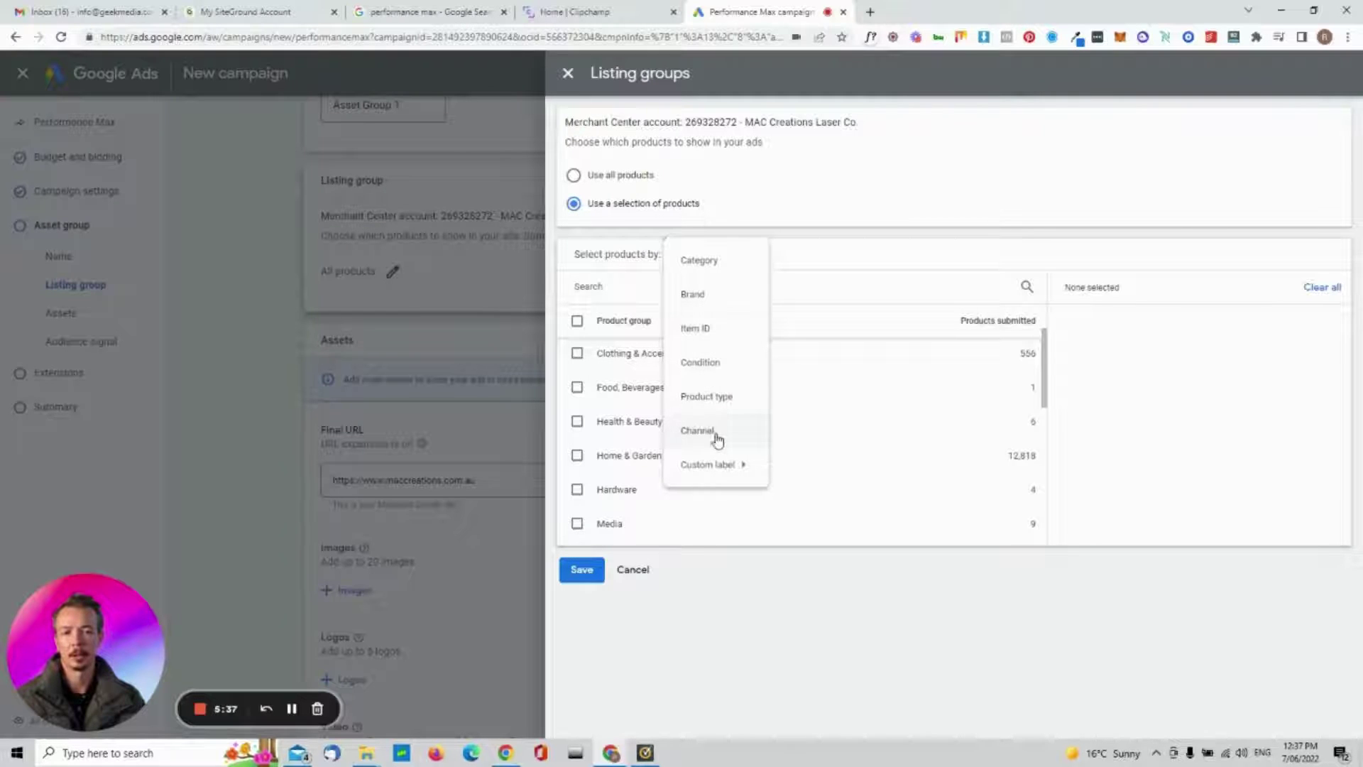
left_click(694, 304)
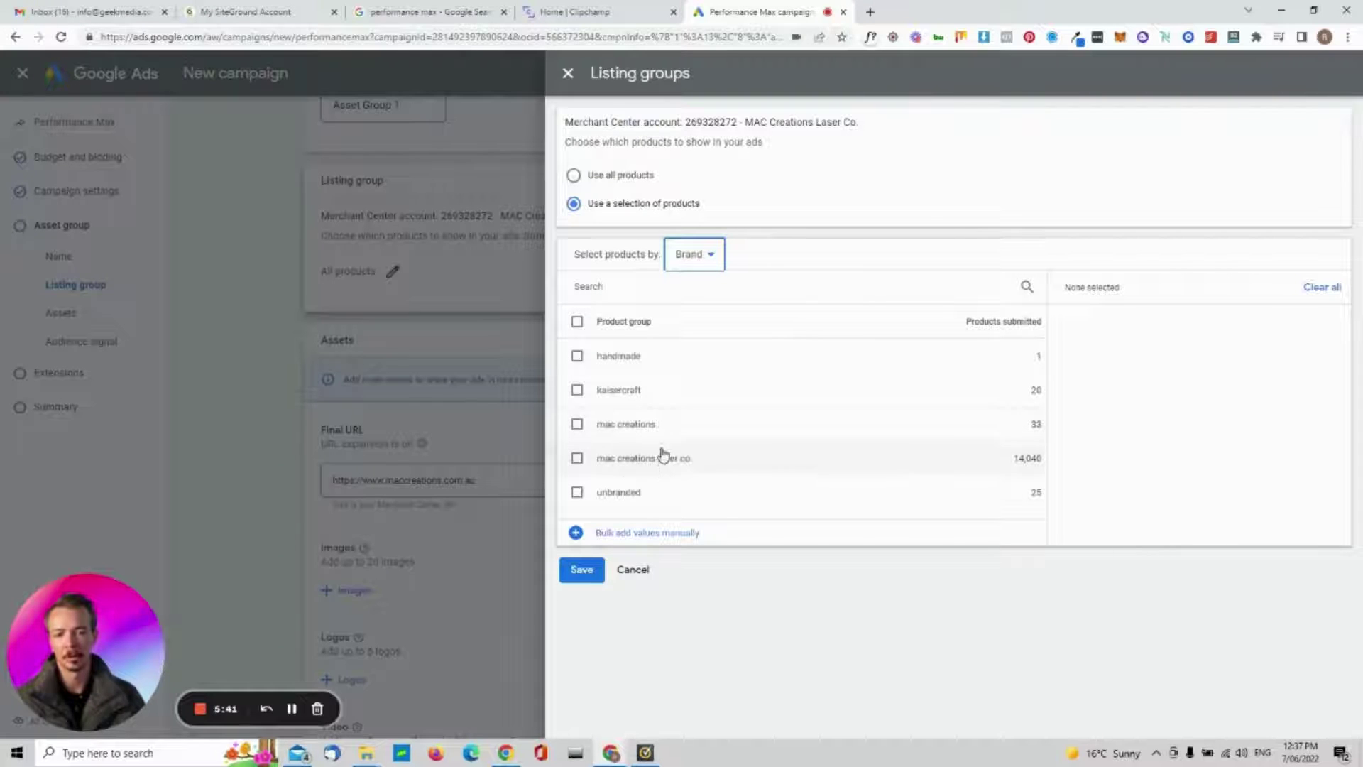
left_click(709, 257)
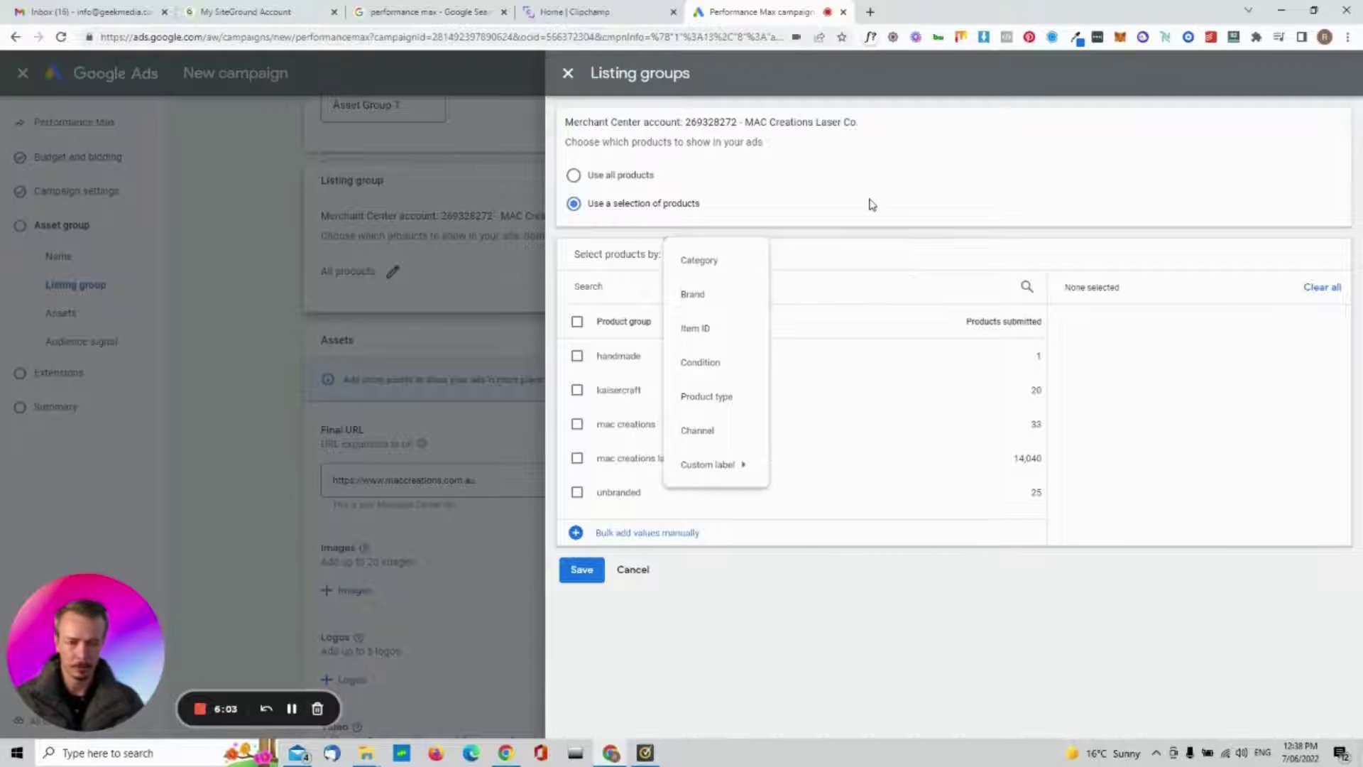
left_click(692, 294)
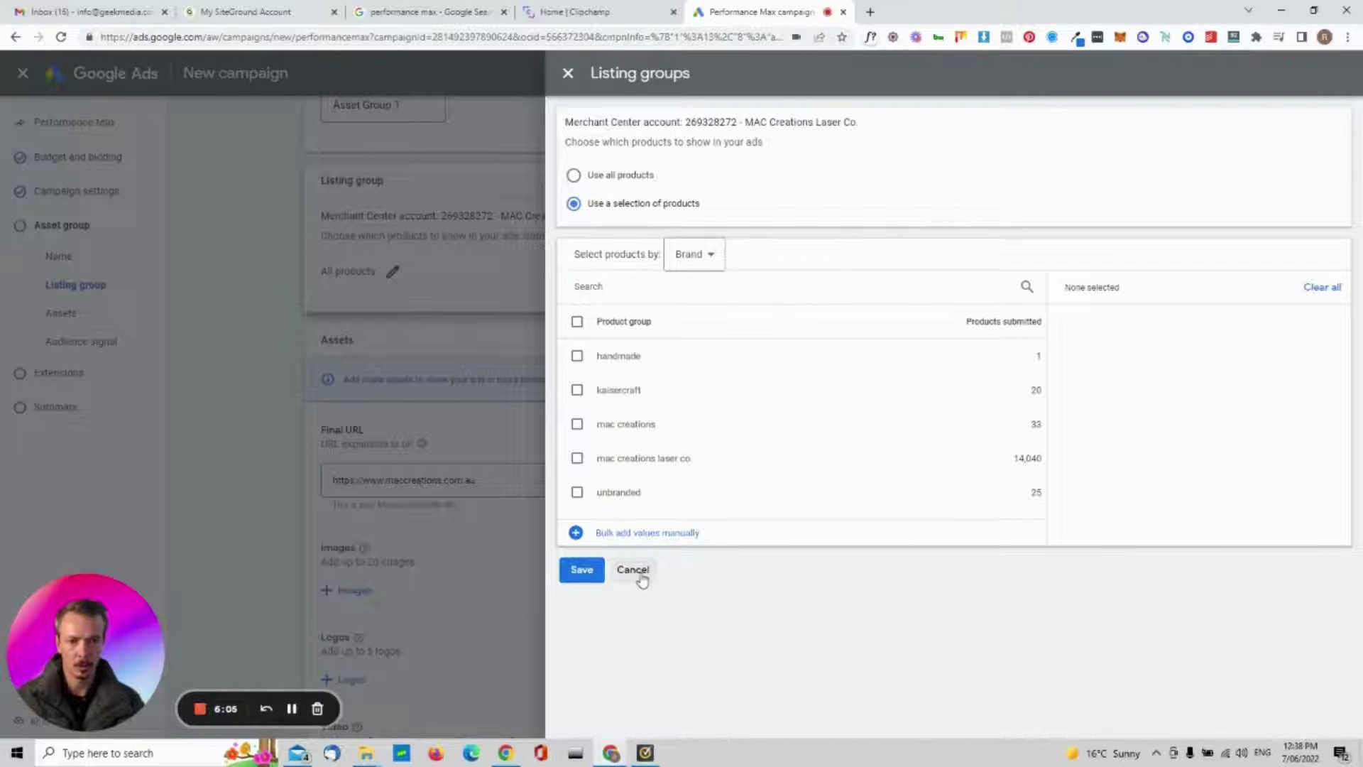
Set the listing group to use all products and save it
left_click(573, 175)
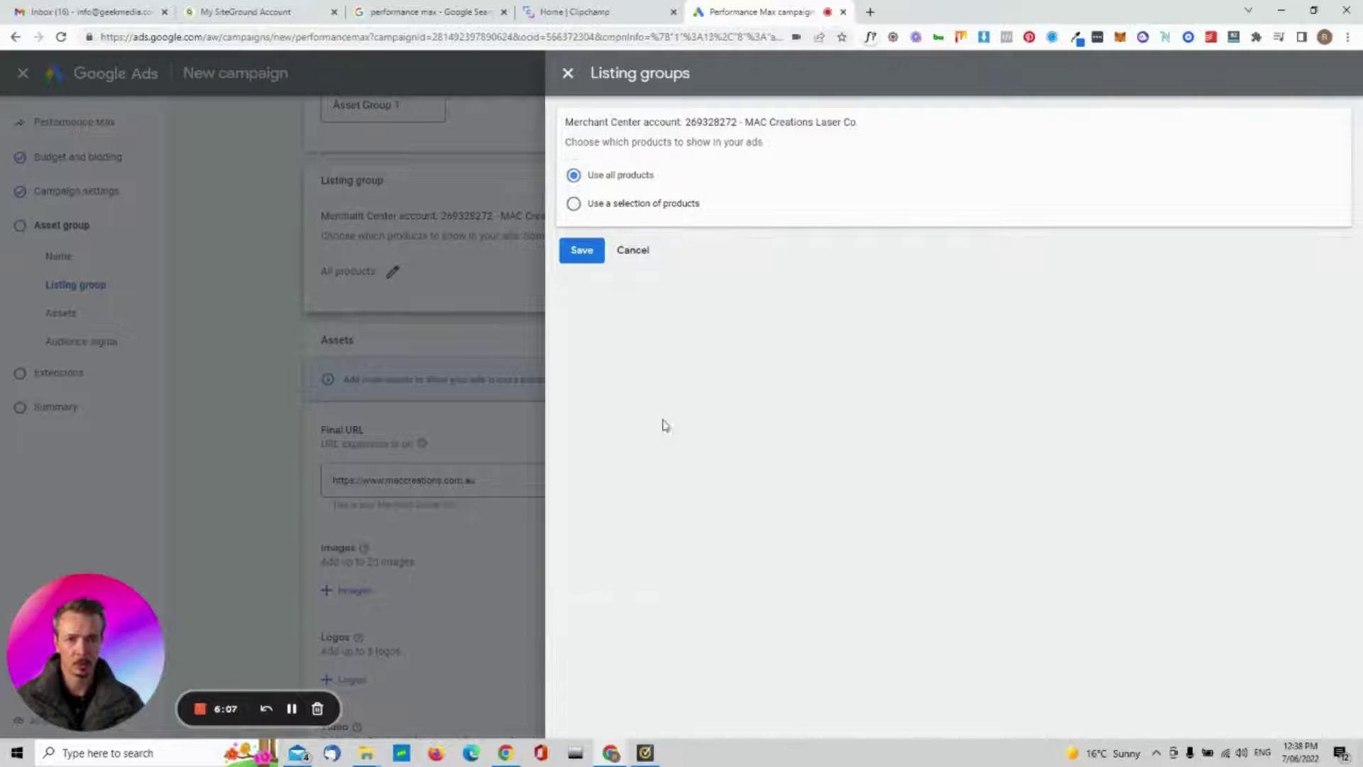
left_click(579, 251)
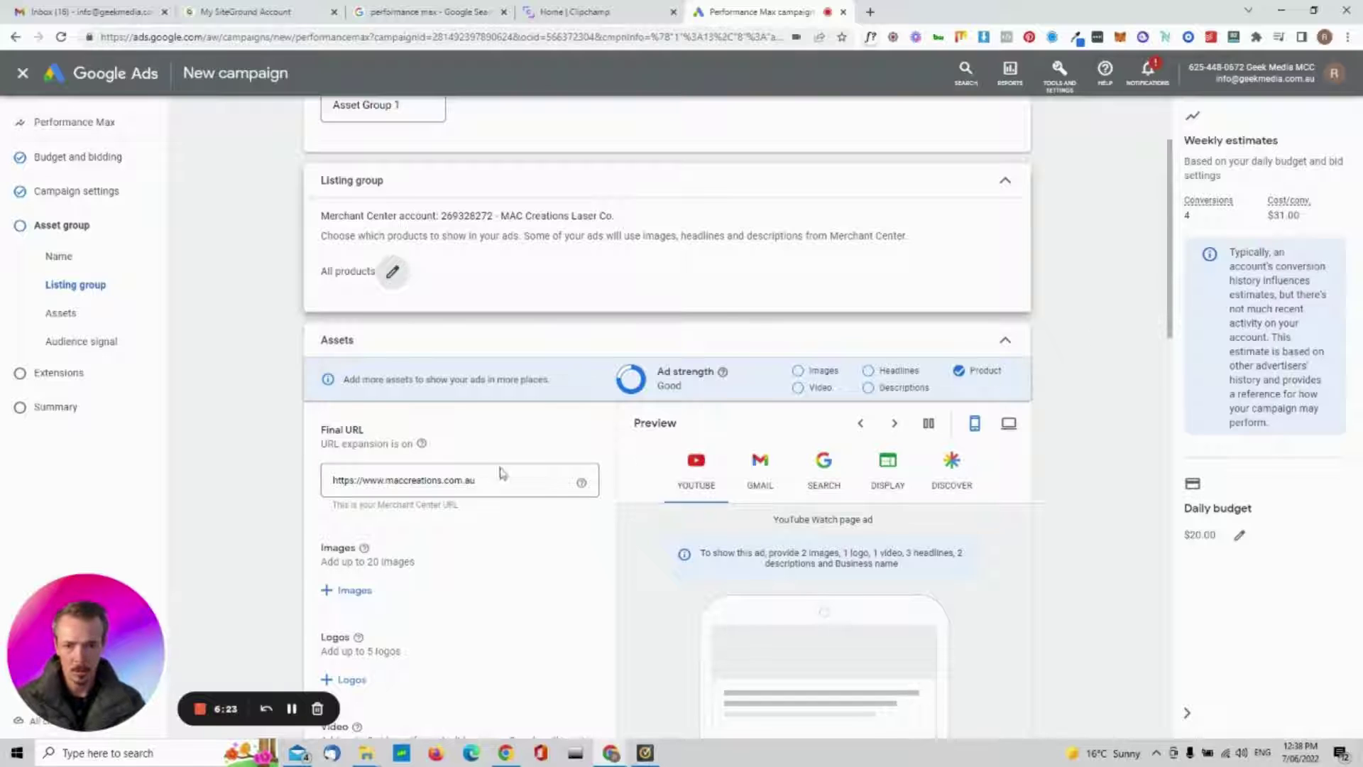
Start adding images to the asset group and select all five images in the asset library
scroll(417, 492, "down", 3)
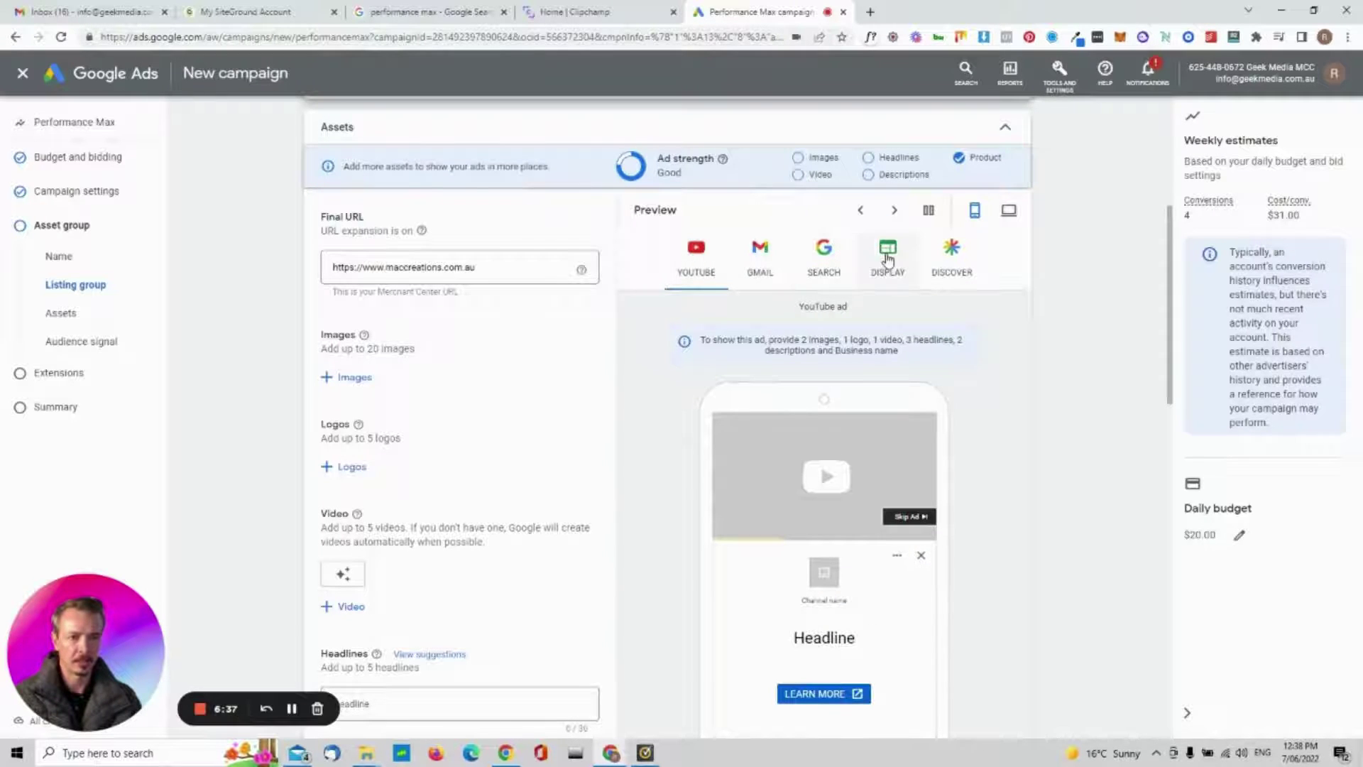
scroll(1061, 389, "down", 2)
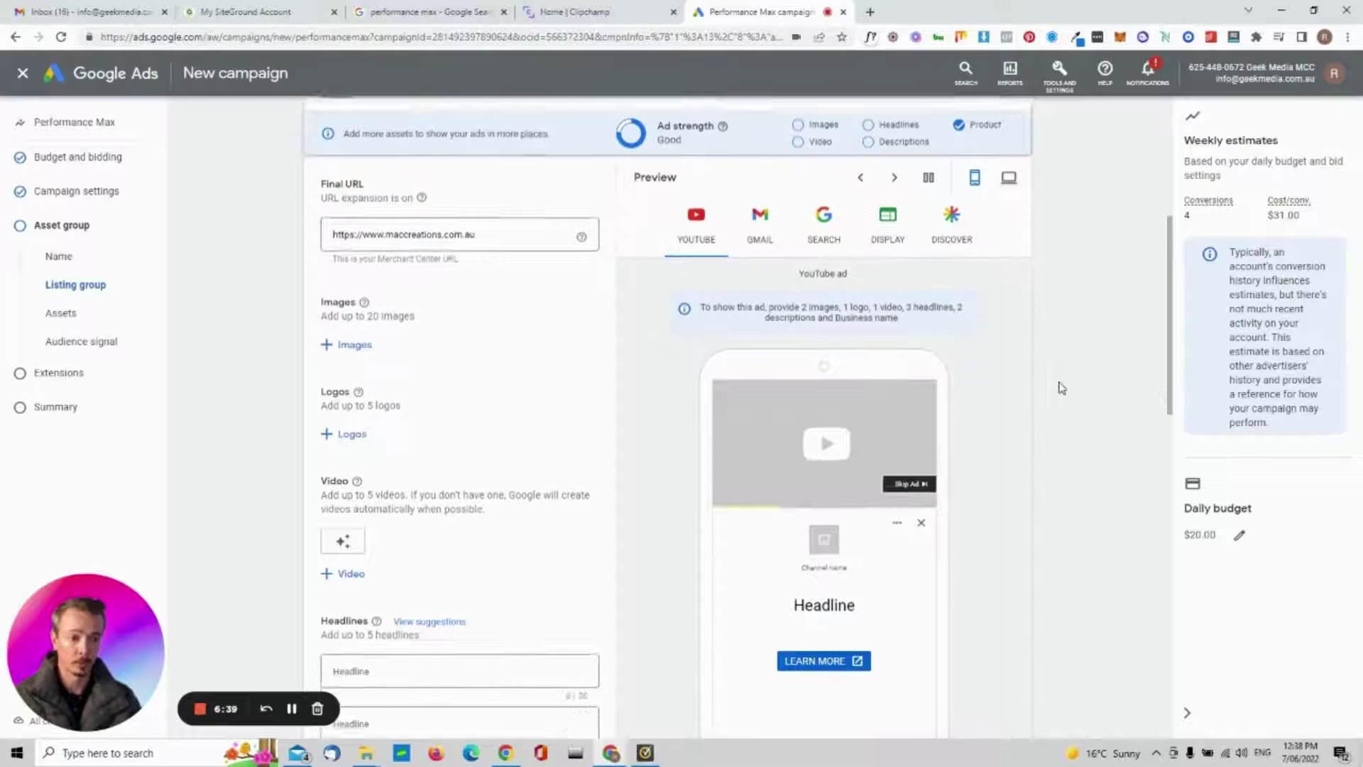
scroll(1075, 395, "up", 2)
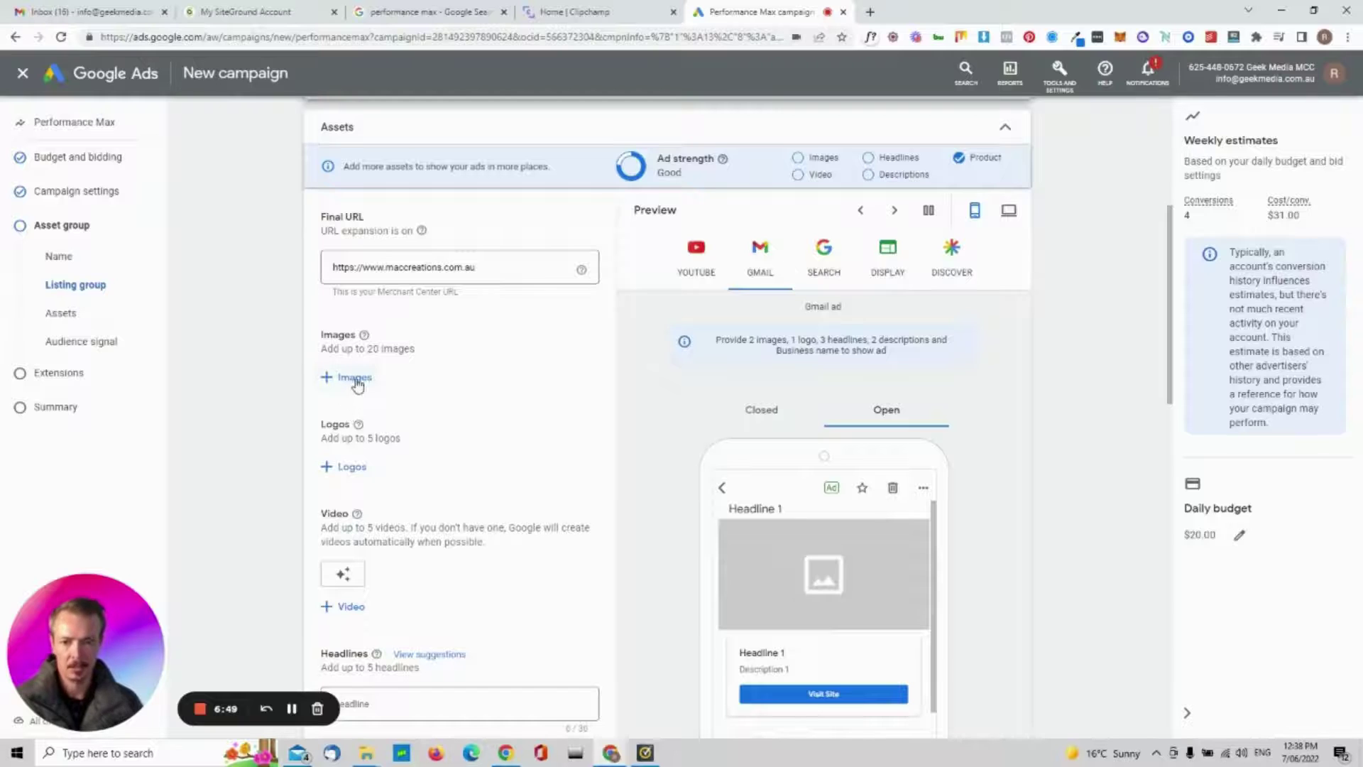
left_click(351, 378)
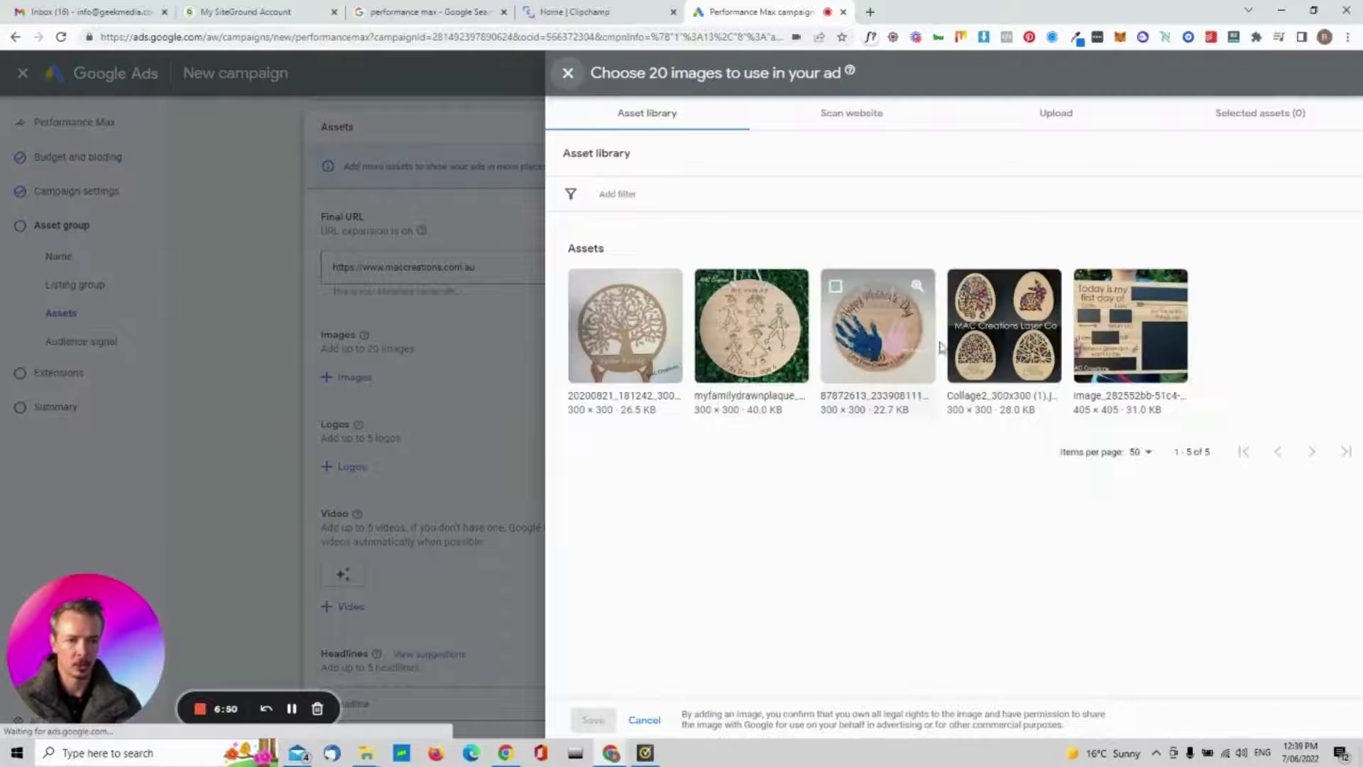
left_click(628, 341)
left_click(768, 345)
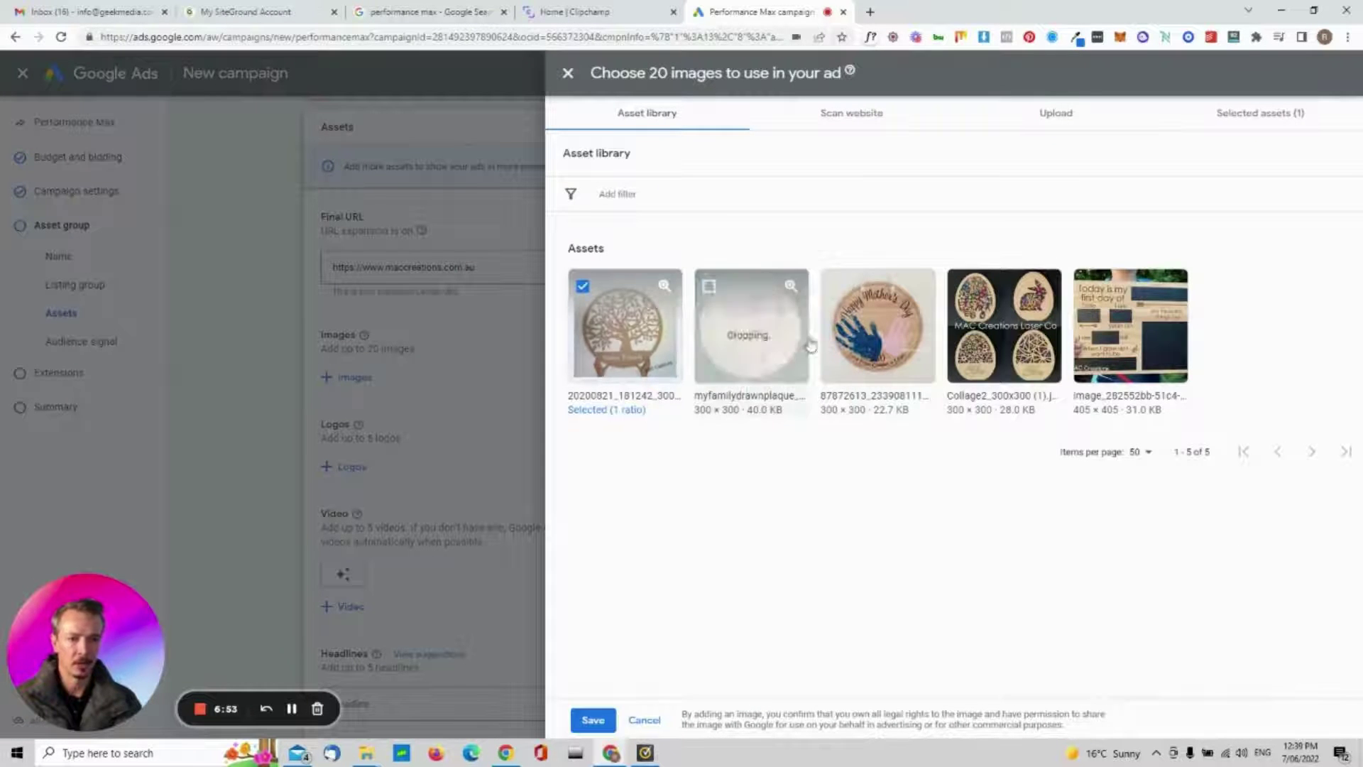
left_click(897, 336)
left_click(991, 338)
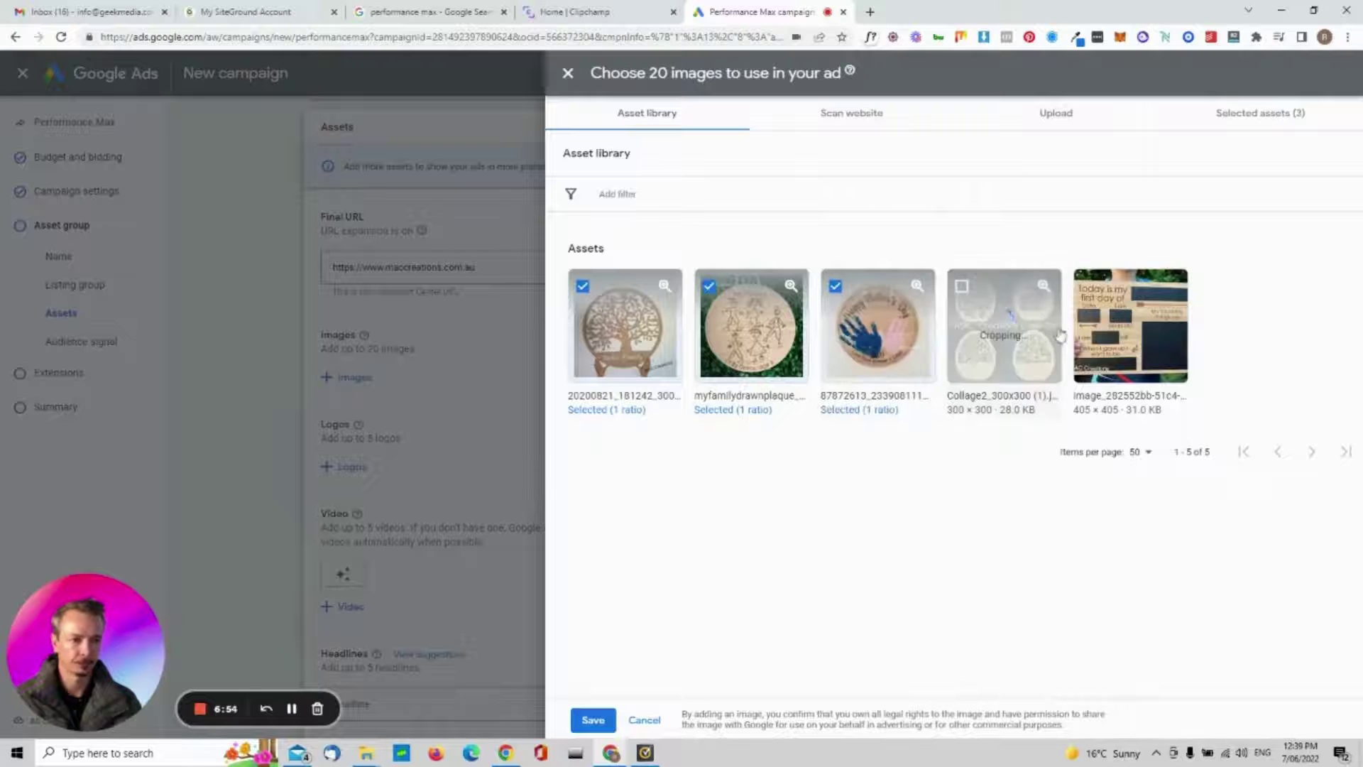
left_click(1110, 337)
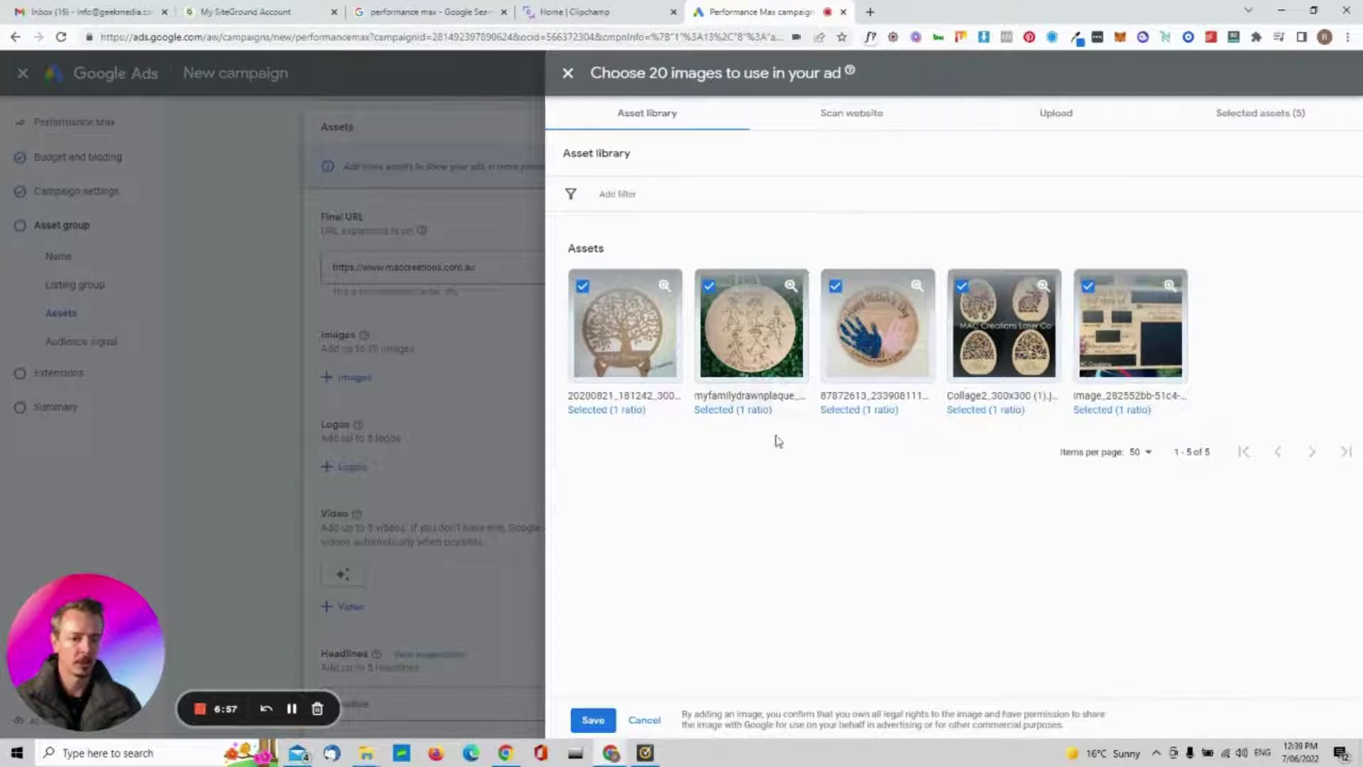
Add the MAC Creations logo image from the website scan, cropped to the 1.91:1 and 1:1 ratios
left_click(860, 113)
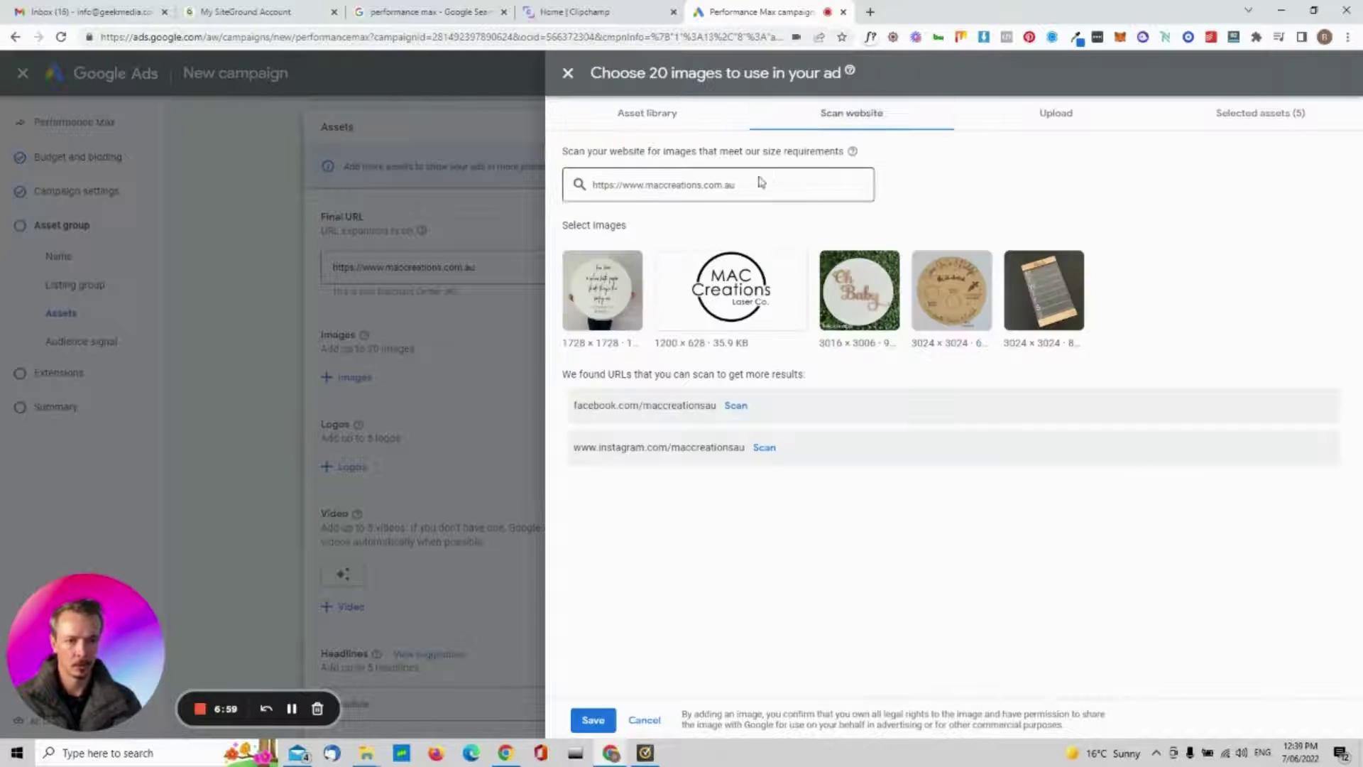
left_click(751, 287)
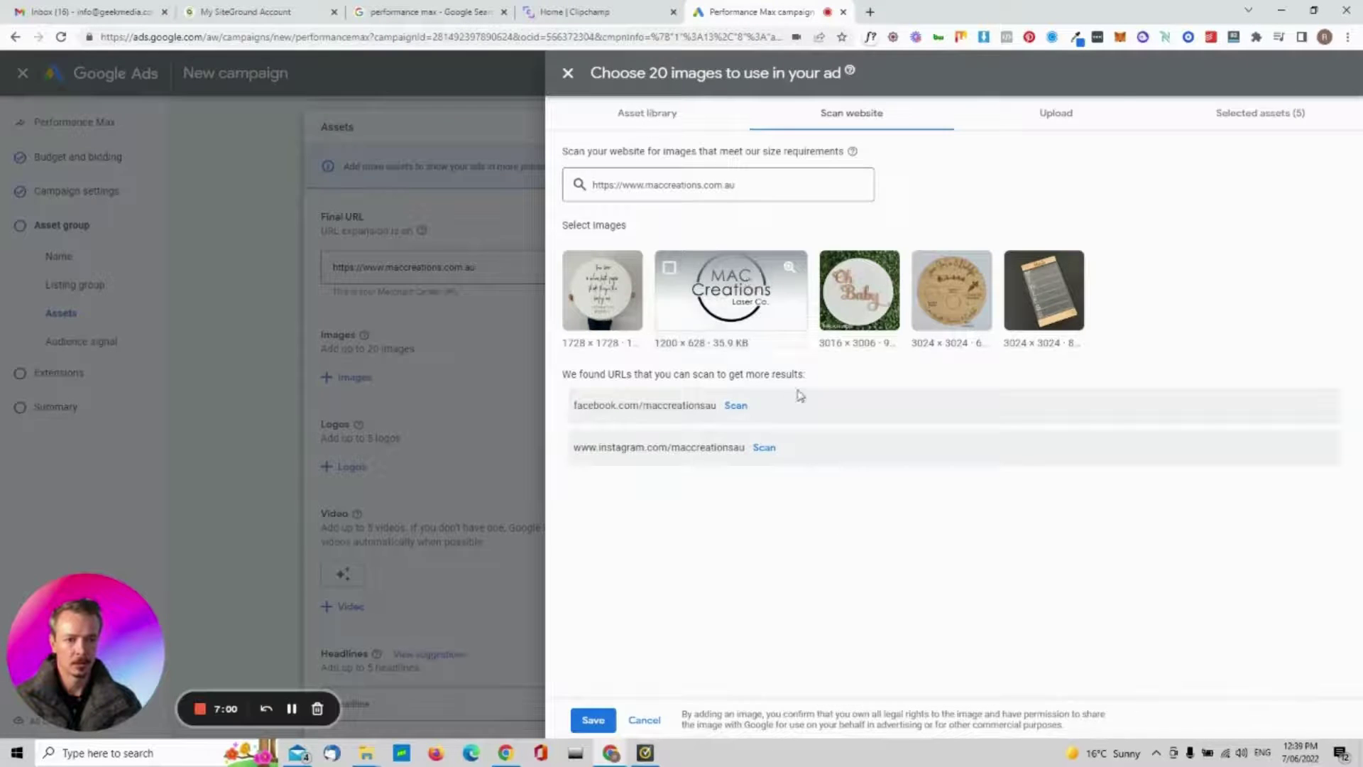
left_click(746, 449)
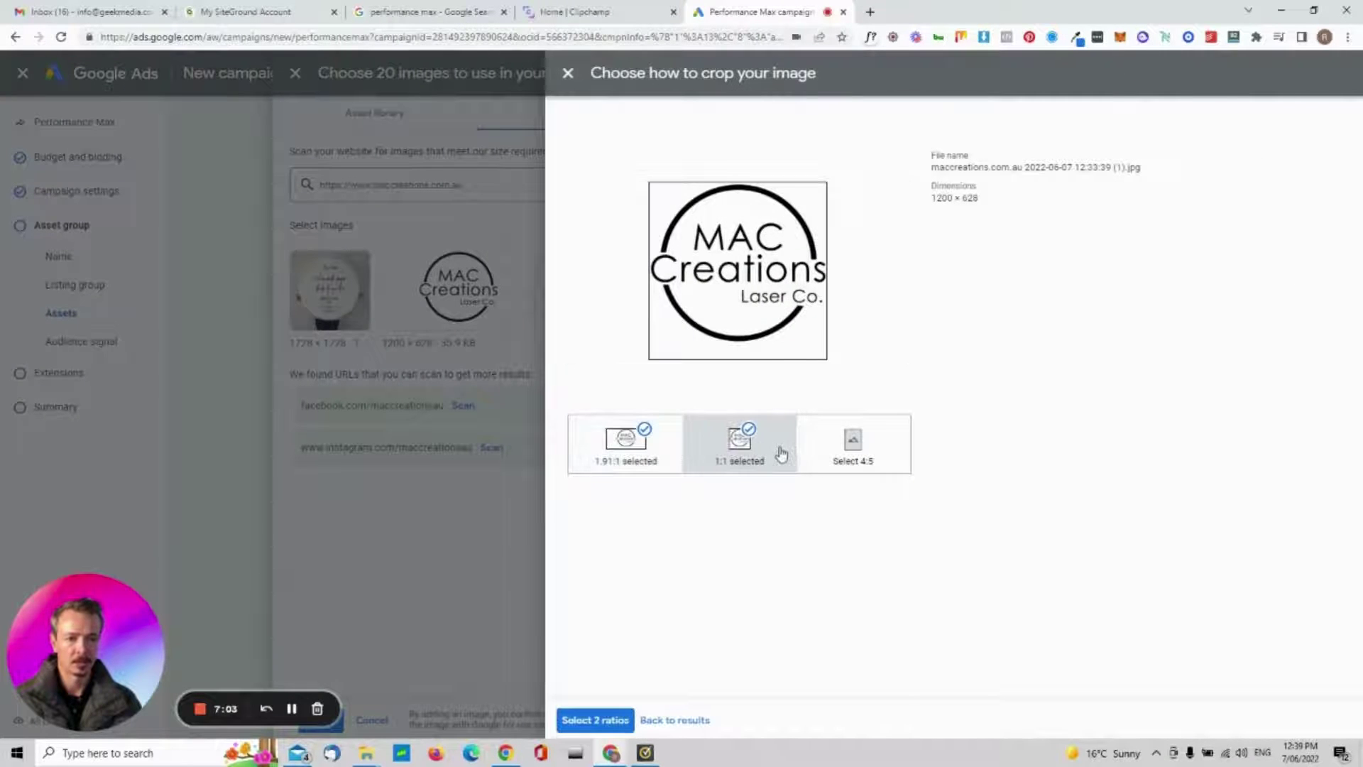
left_click(862, 460)
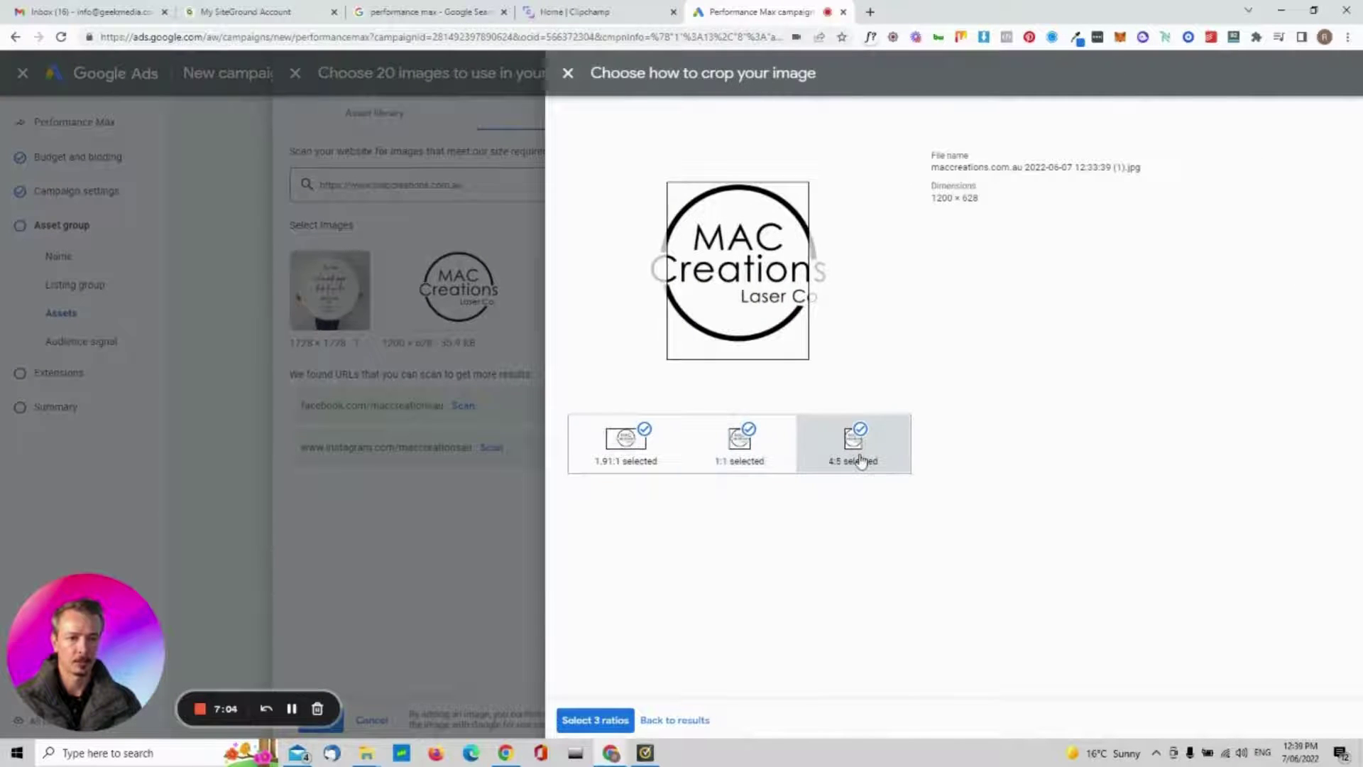
left_click(903, 462)
left_click_drag(738, 260, 744, 256)
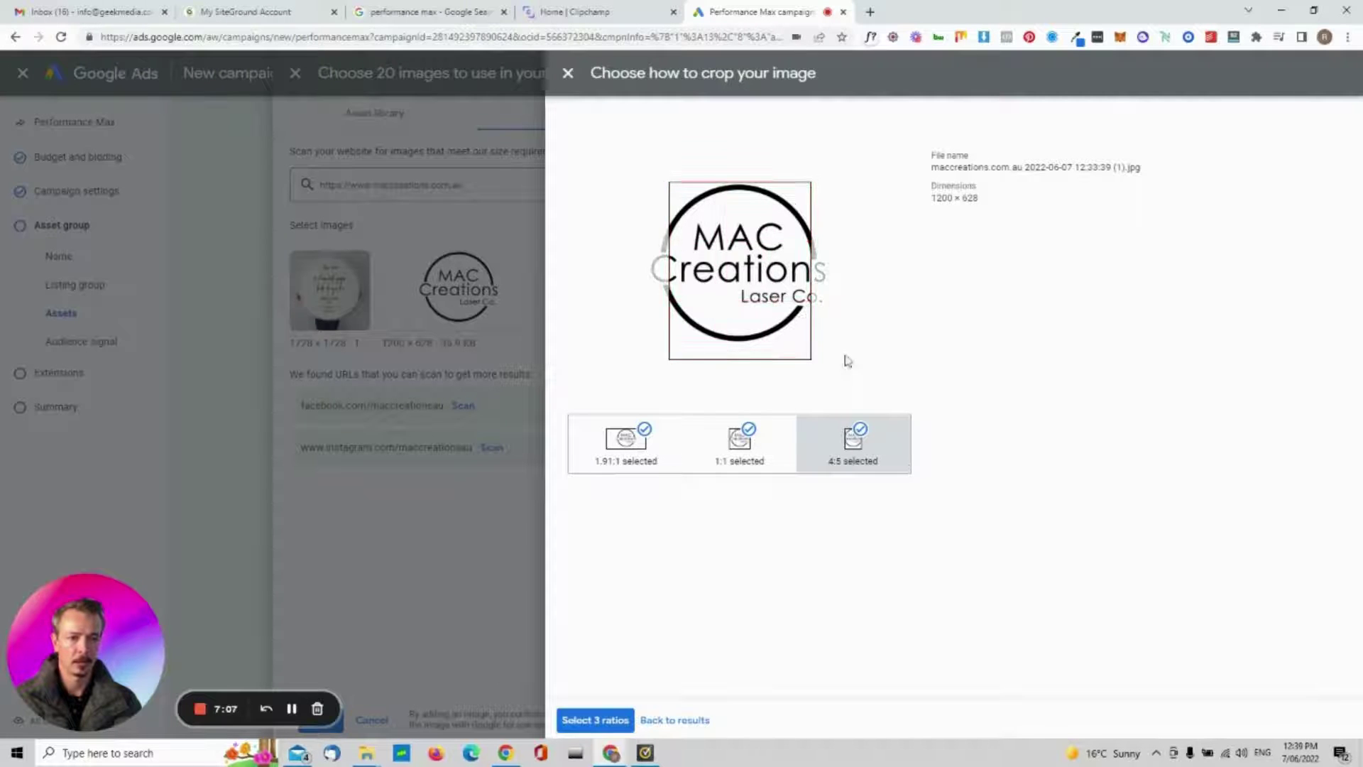
left_click(854, 435)
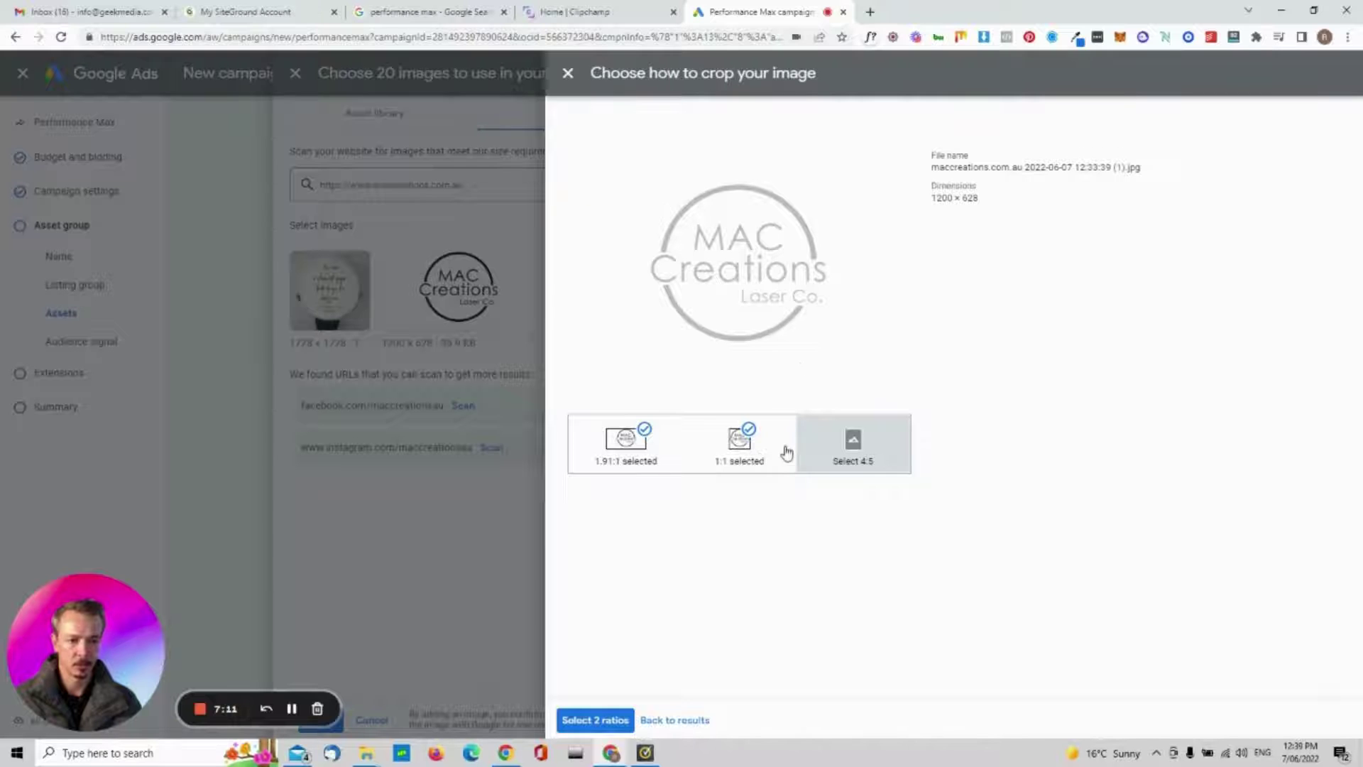
left_click(610, 719)
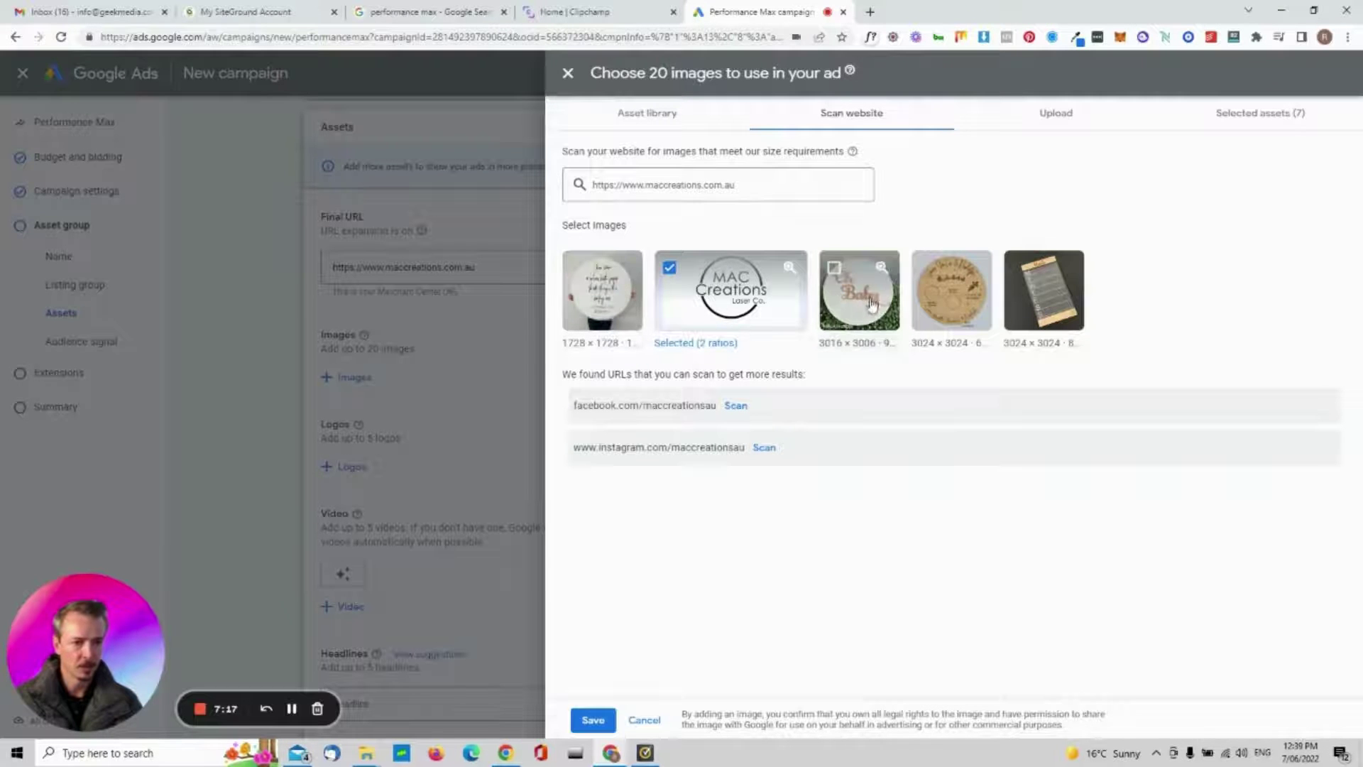
Add the scanned "Oh Baby" sign image with the 1:1 and 4:5 crop ratios
left_click(844, 299)
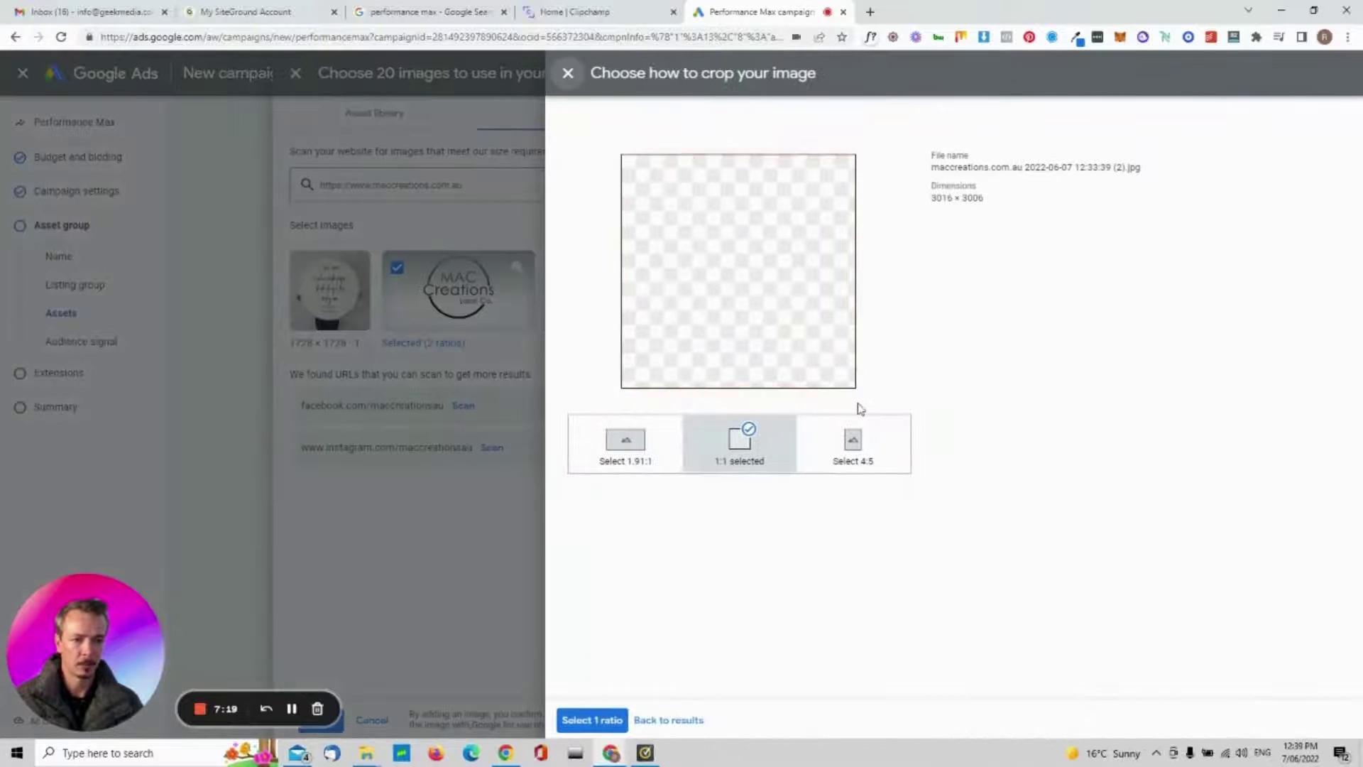
left_click(635, 456)
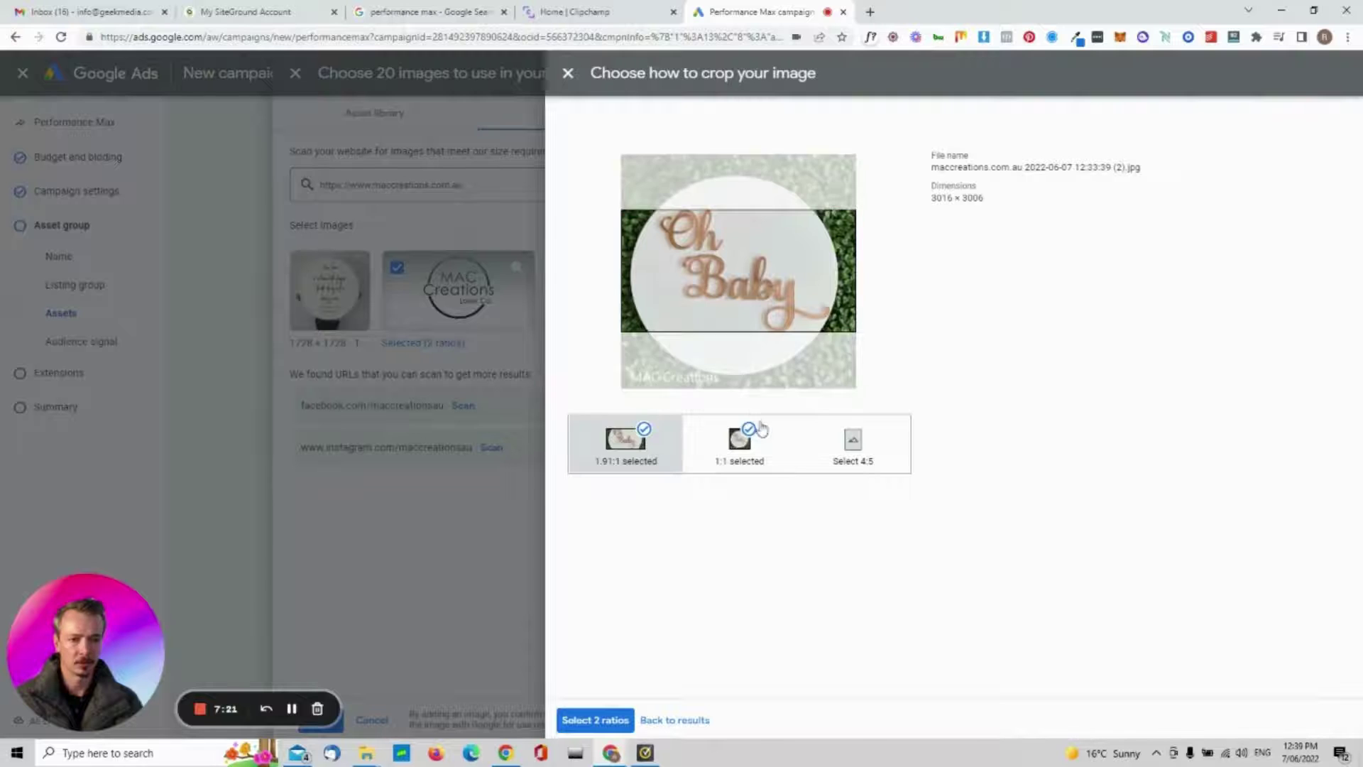
left_click(650, 442)
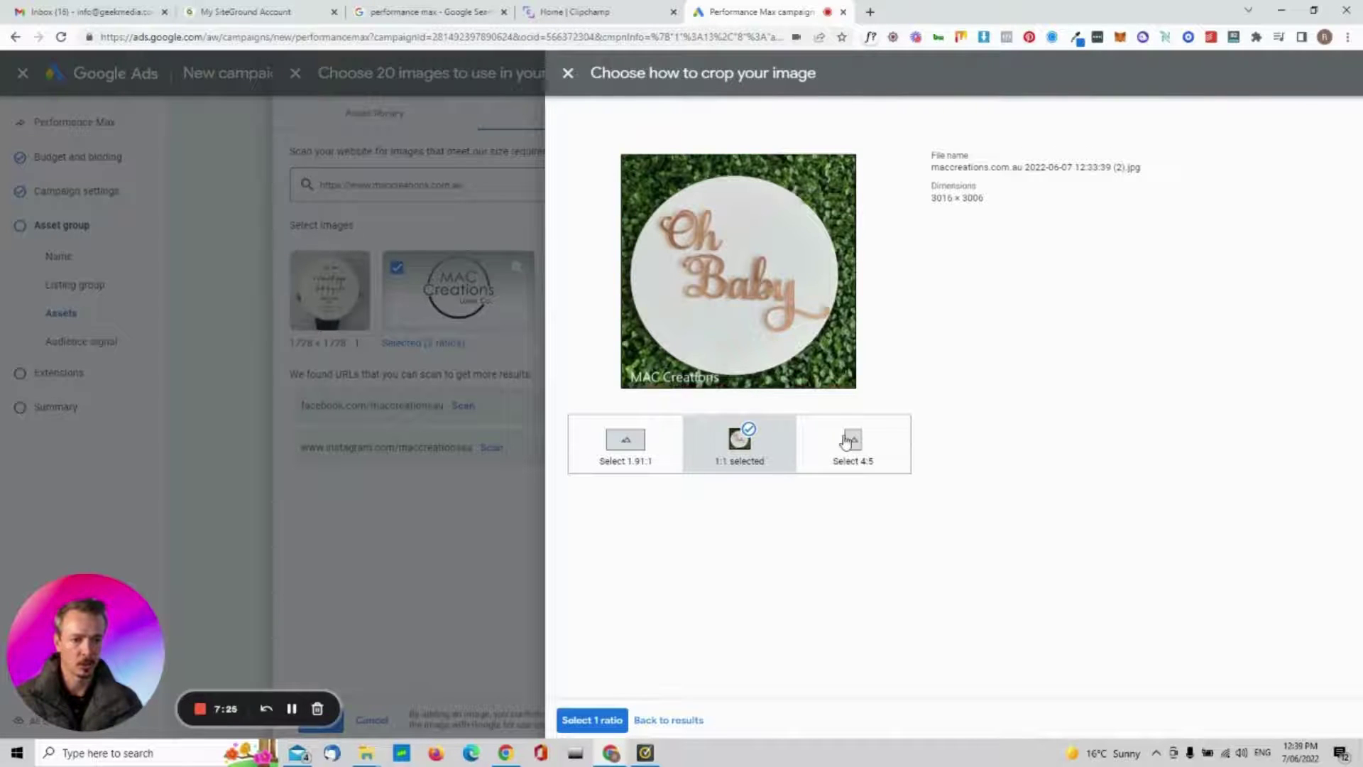
left_click(885, 441)
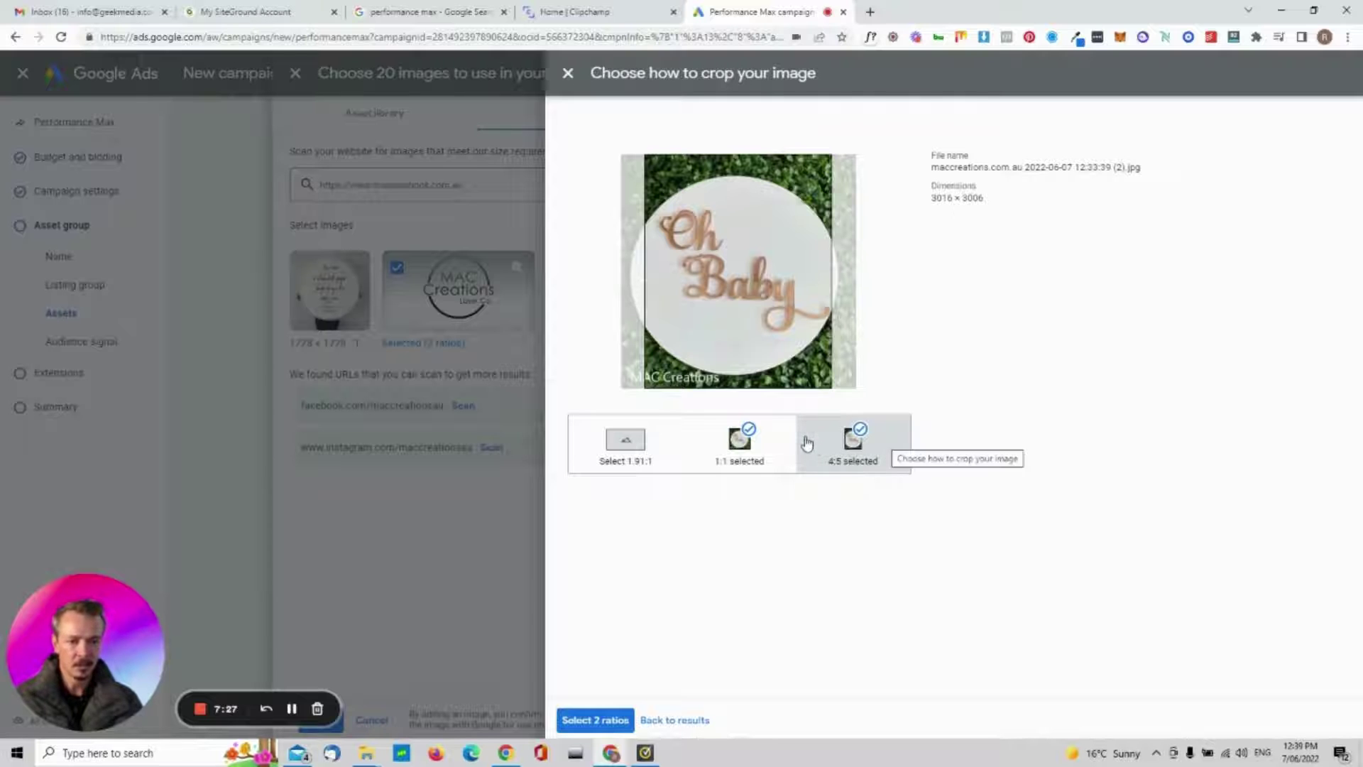
left_click(607, 719)
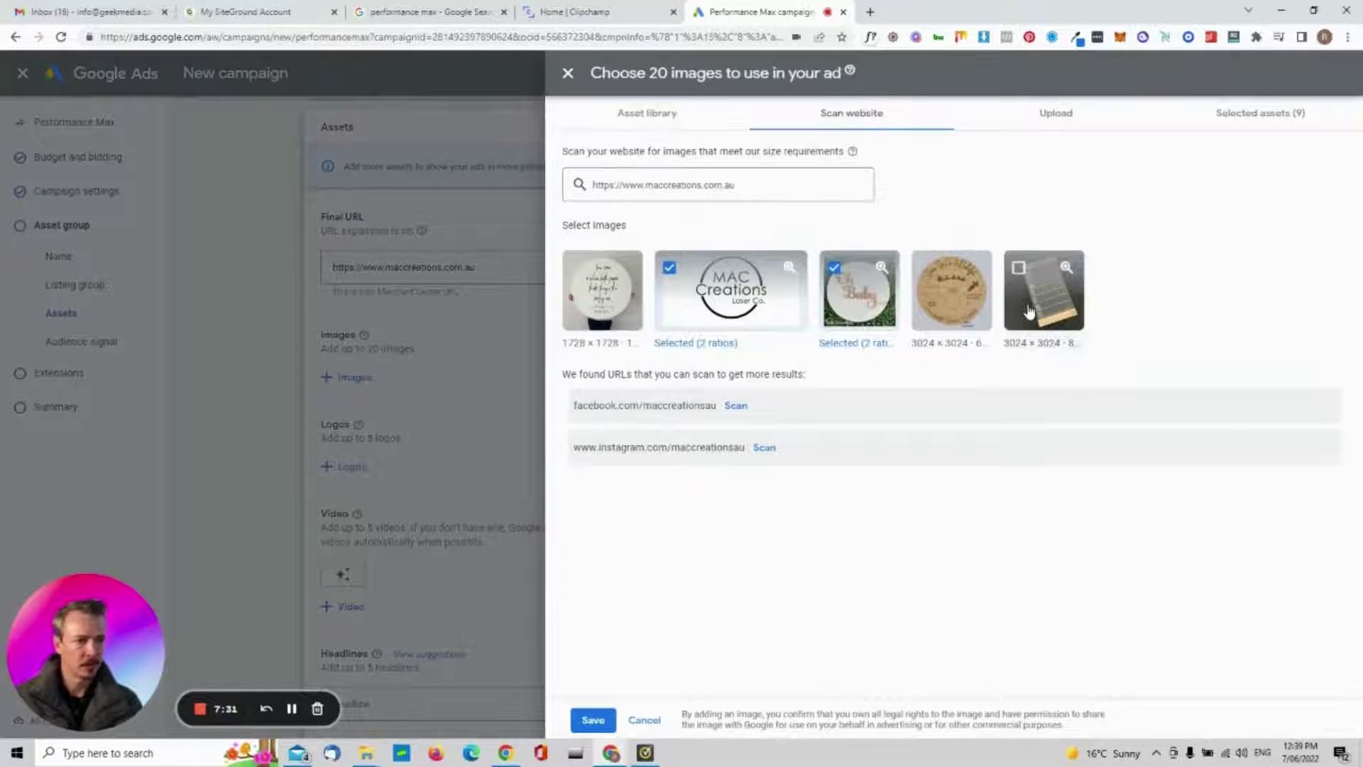
Add the scanned "Dear Santa & Rudolph" board image with the 1:1 and 4:5 crop ratios
left_click(950, 316)
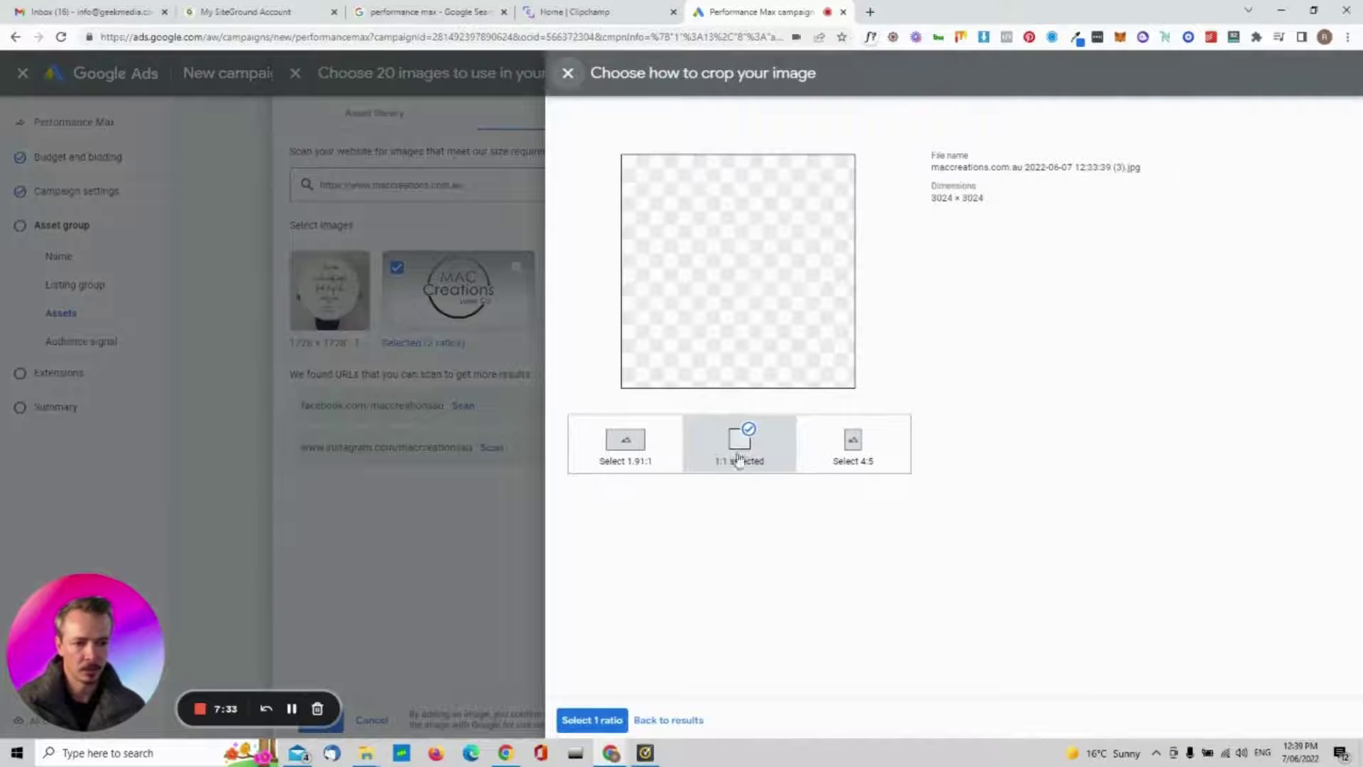
left_click(626, 444)
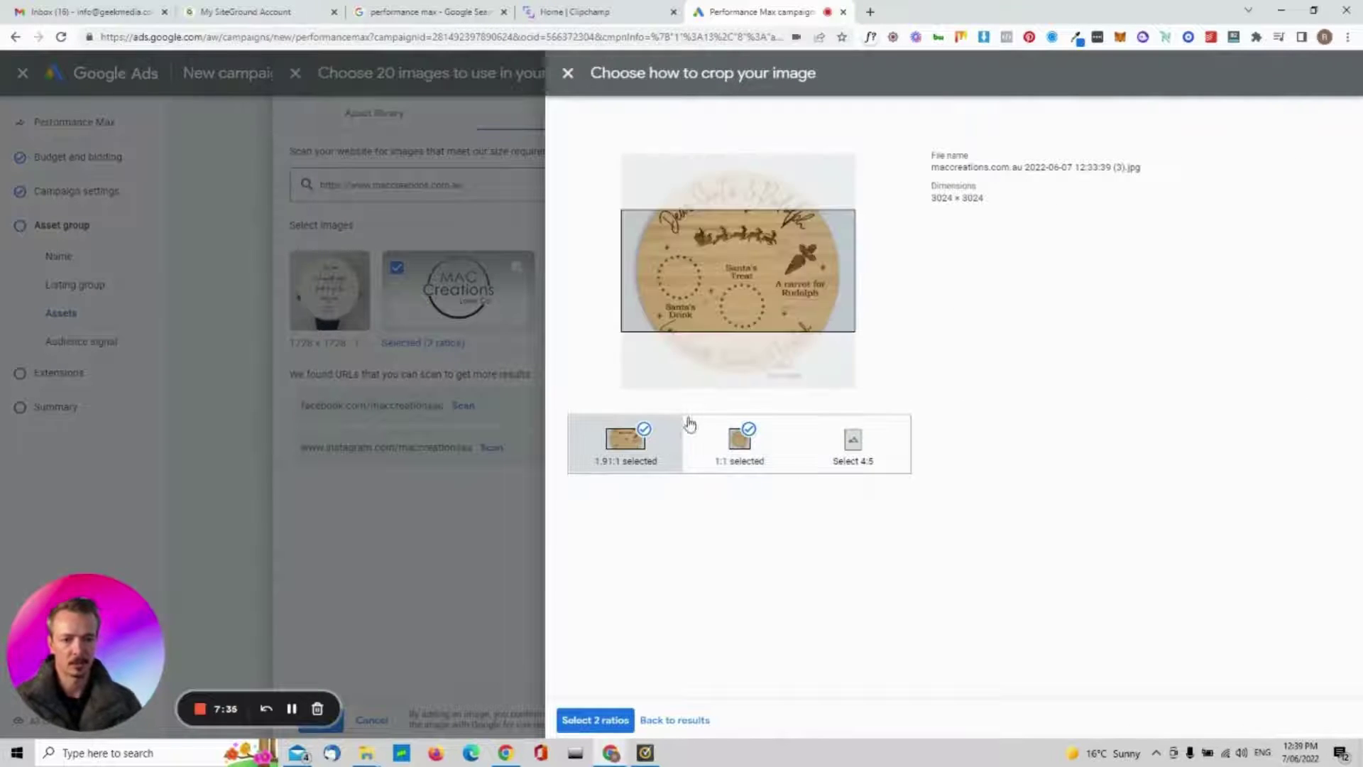
left_click(653, 439)
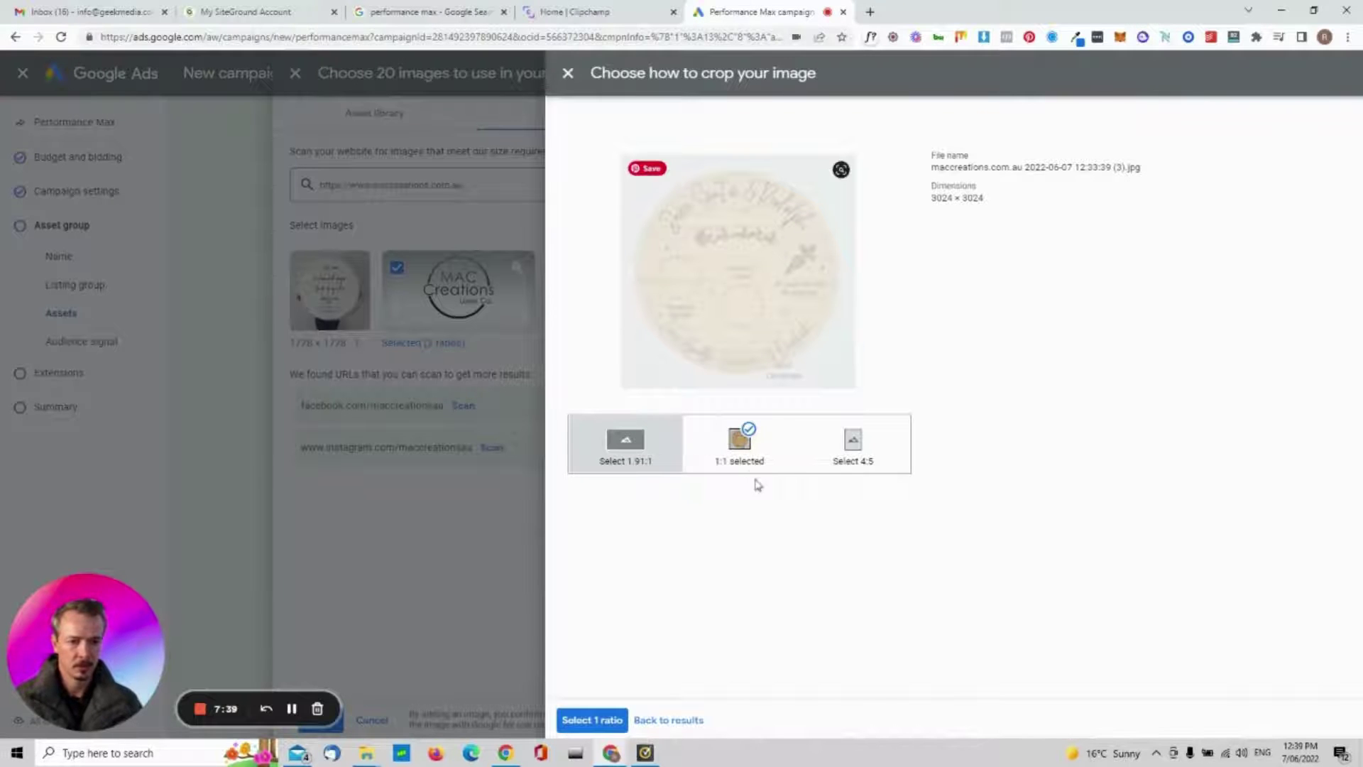
left_click(852, 444)
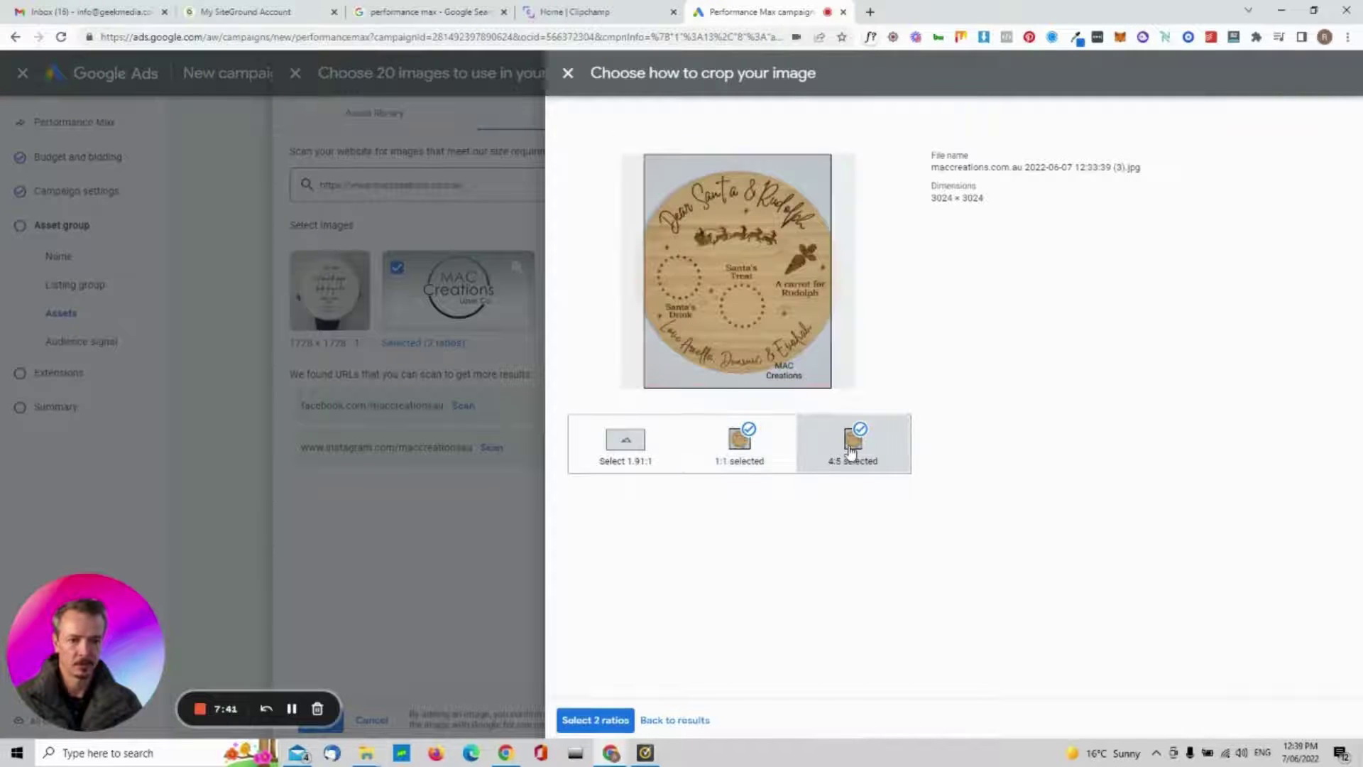
left_click(599, 719)
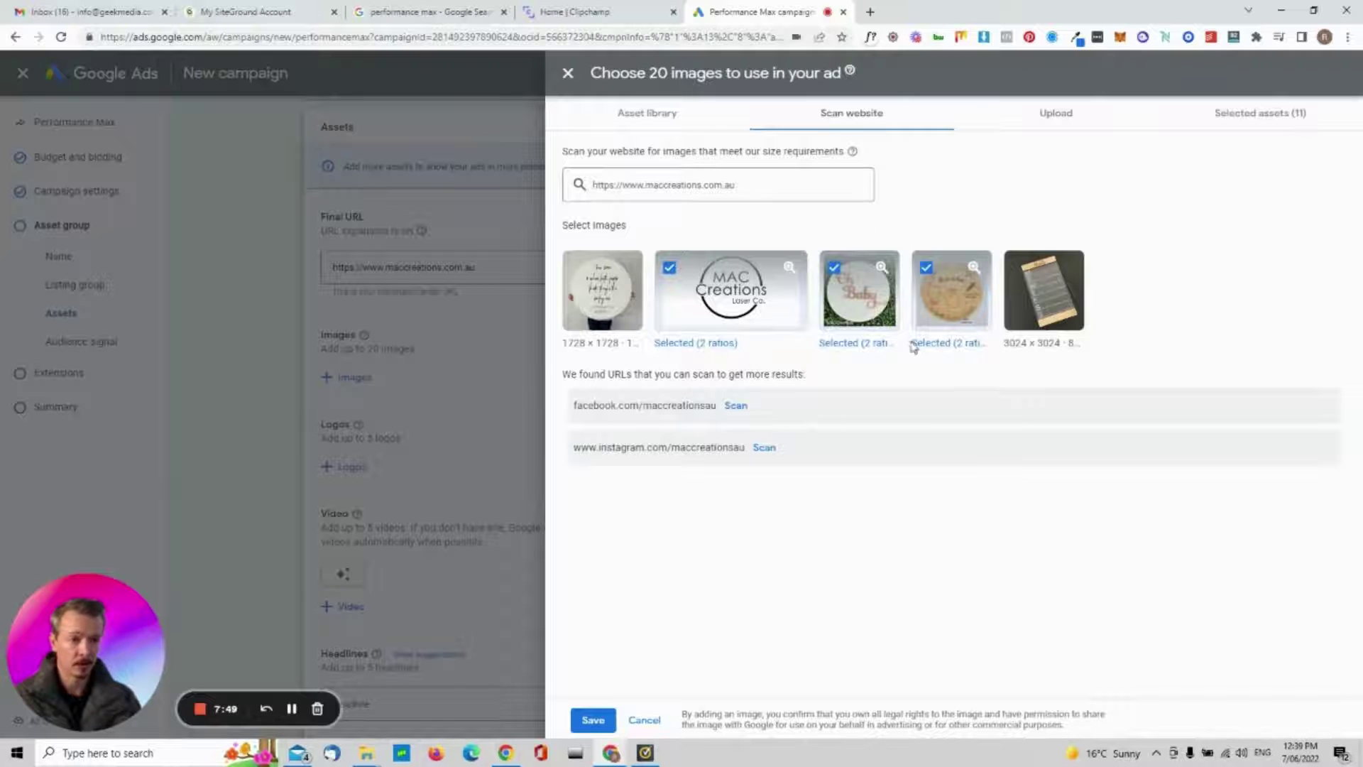
Add the scanned "True love" round sign image in 1:1 and 4:5 ratios and save the image selection
left_click(577, 269)
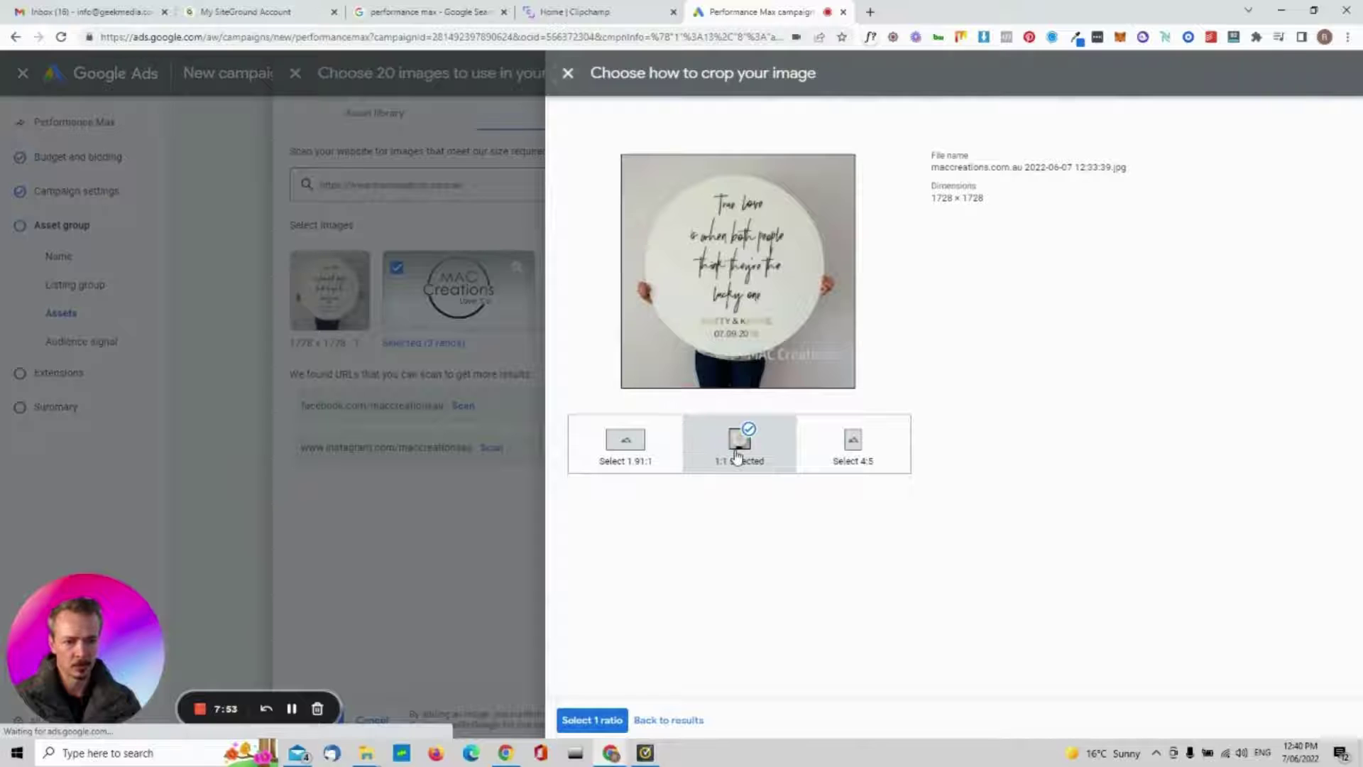
left_click(853, 443)
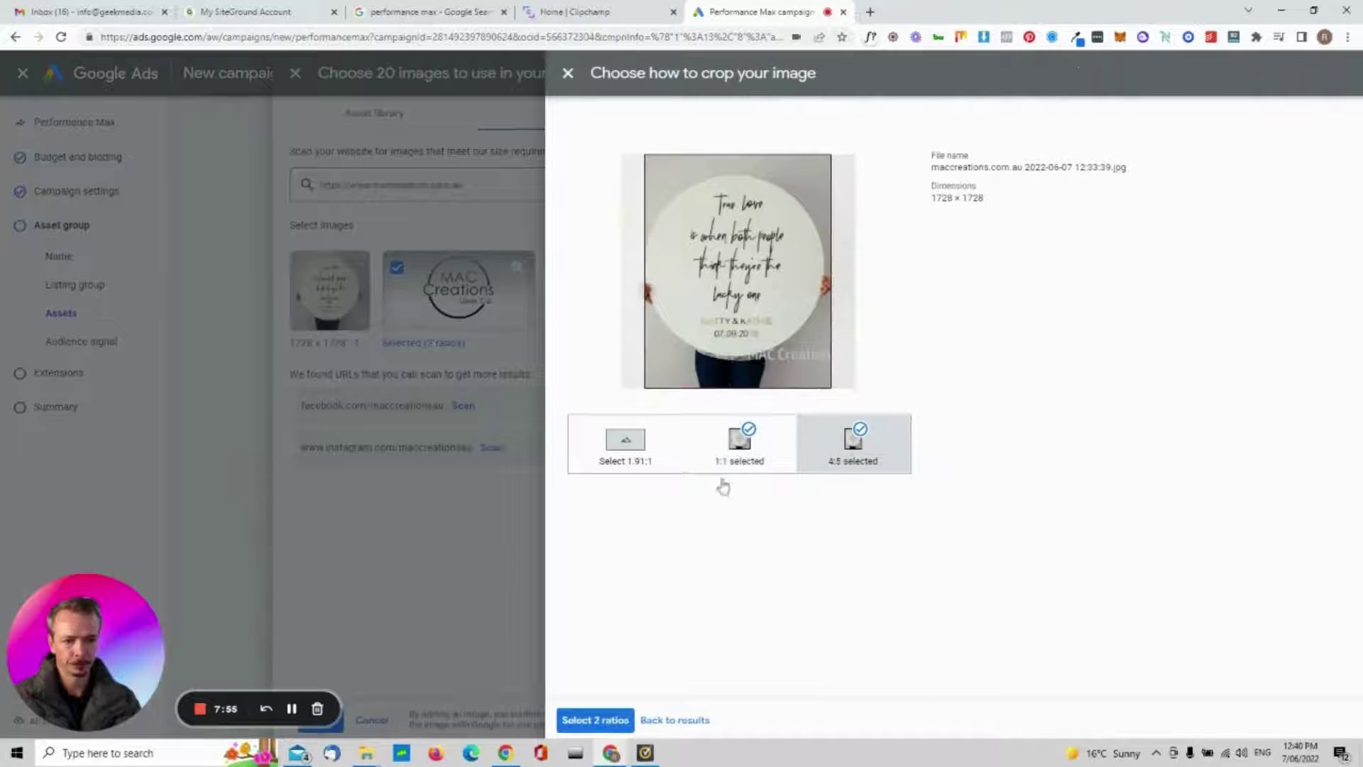
left_click(594, 720)
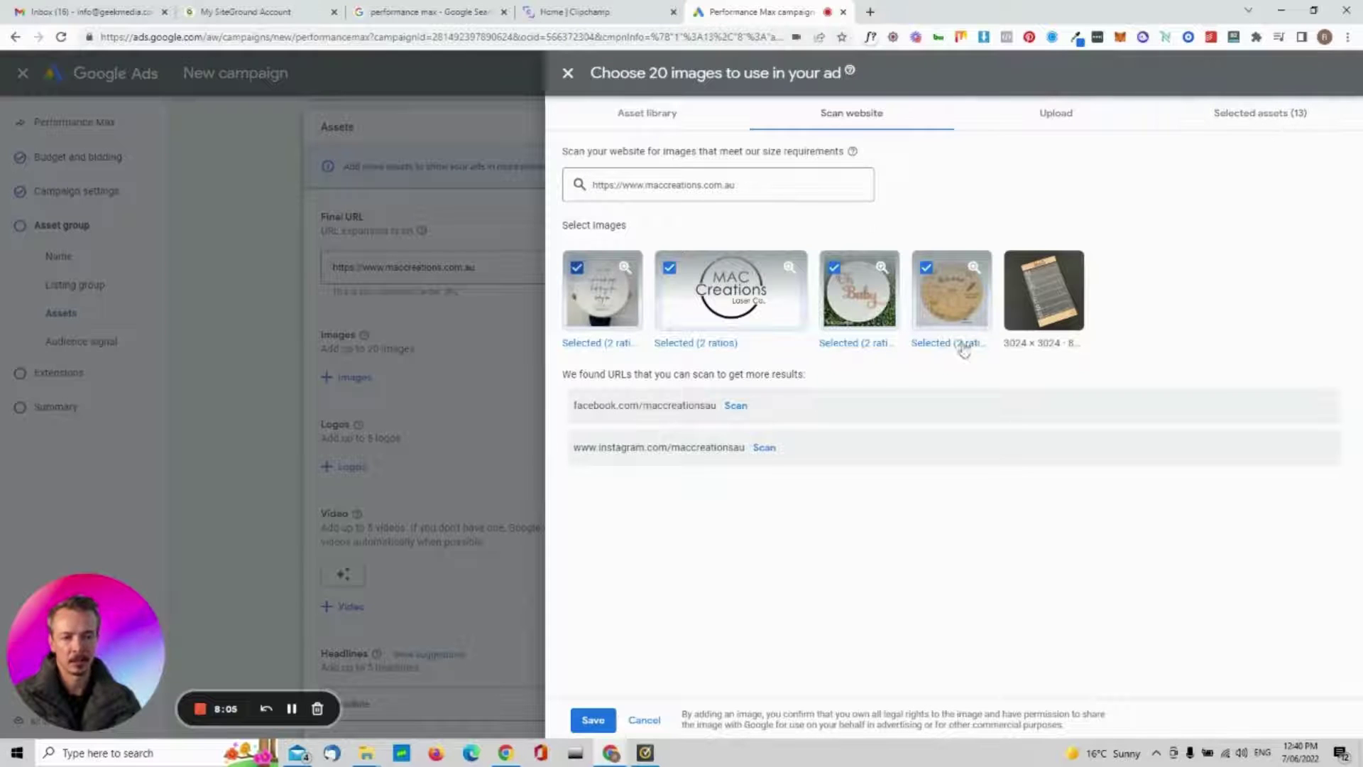
left_click(594, 720)
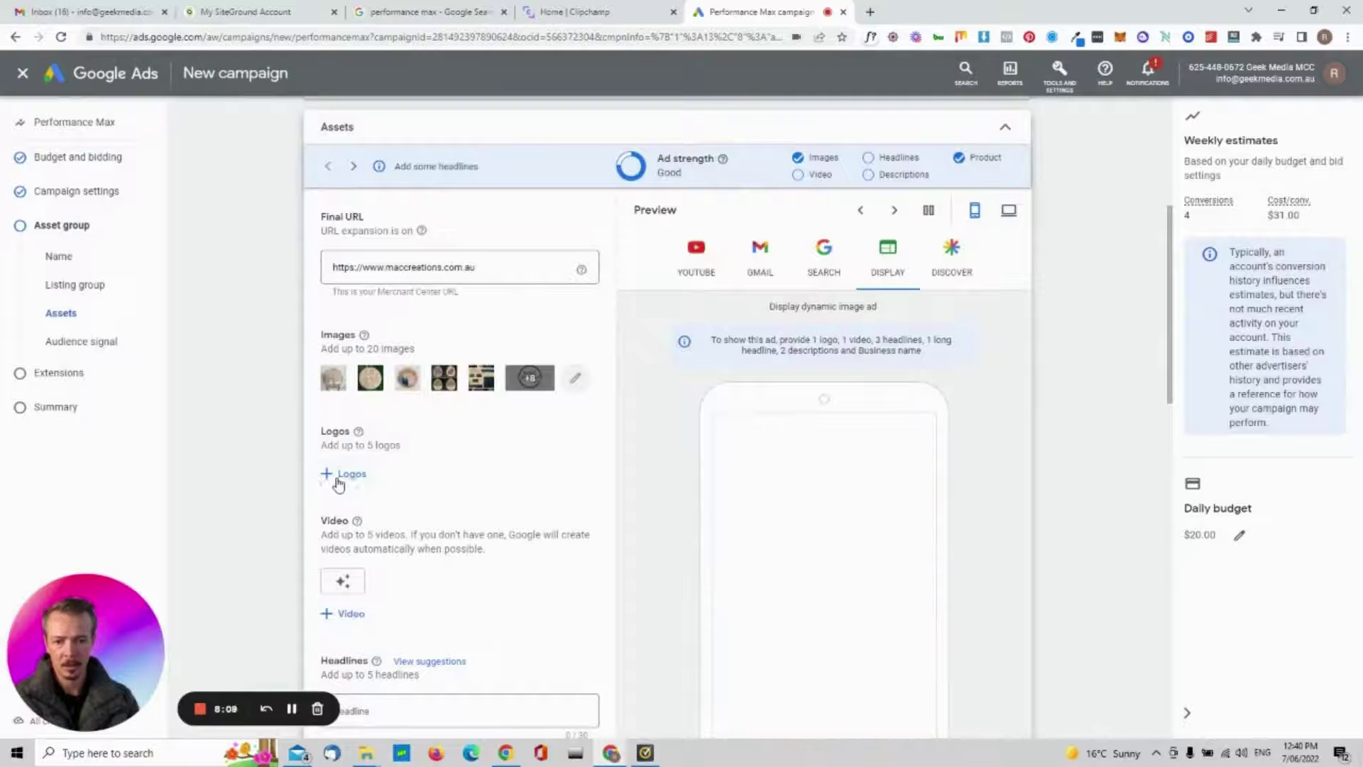
Select the MAC Creations logo from the asset library for the Logos asset and scan the linked Facebook and Instagram pages for more logos
left_click(351, 475)
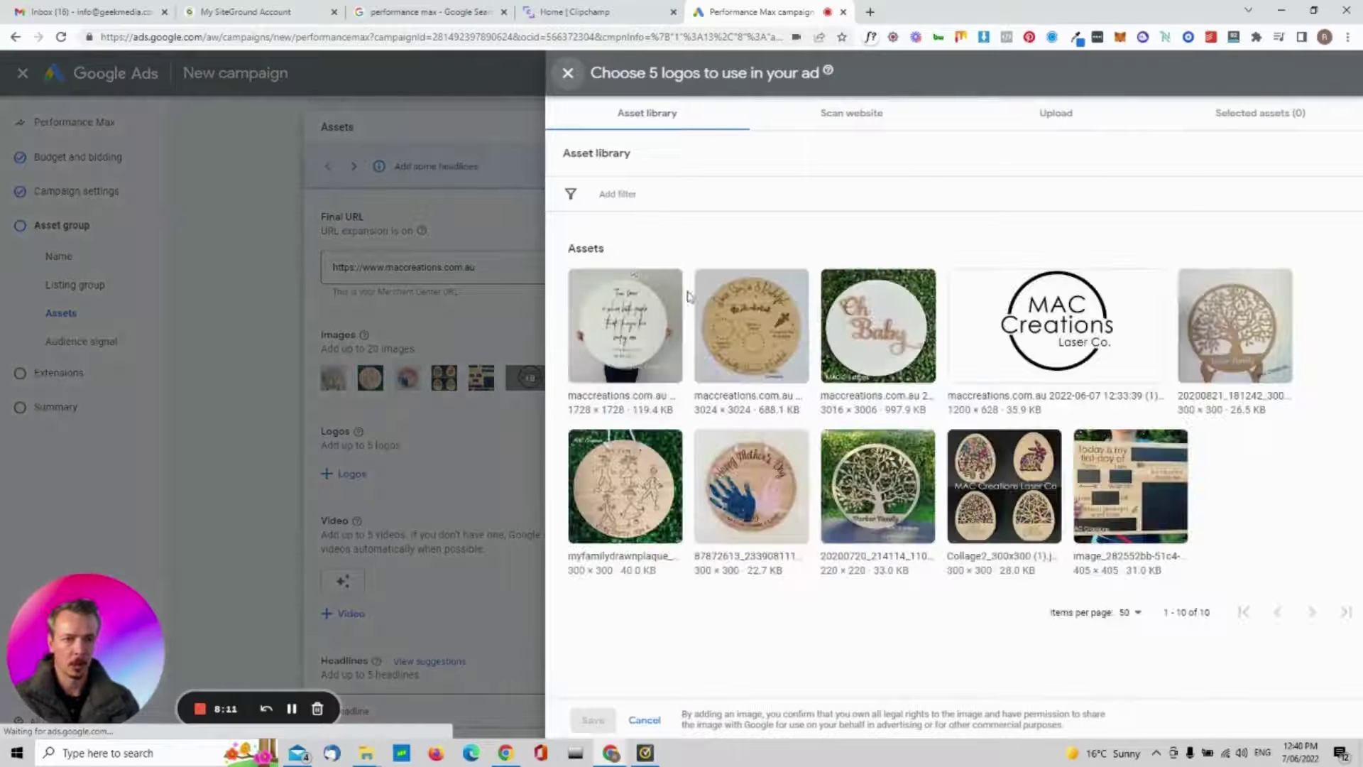
left_click(1078, 292)
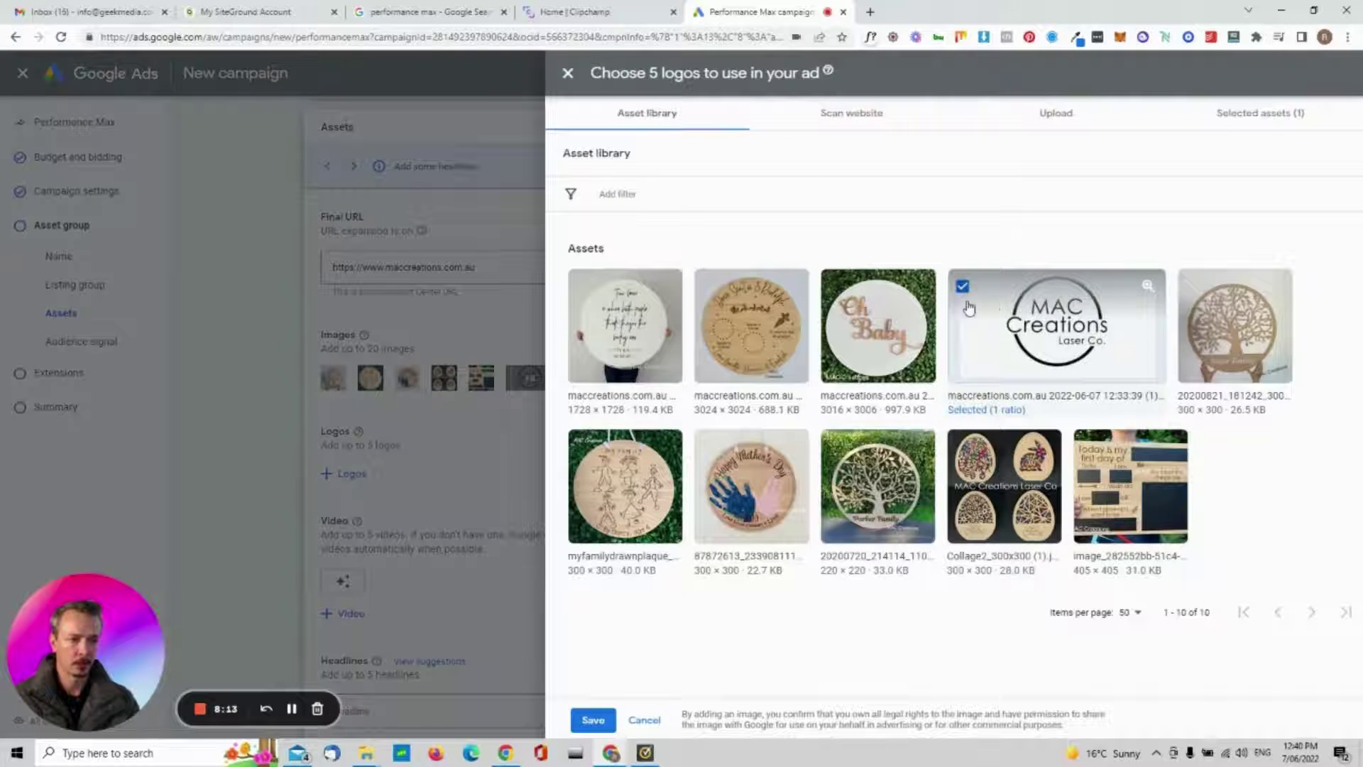
left_click(834, 125)
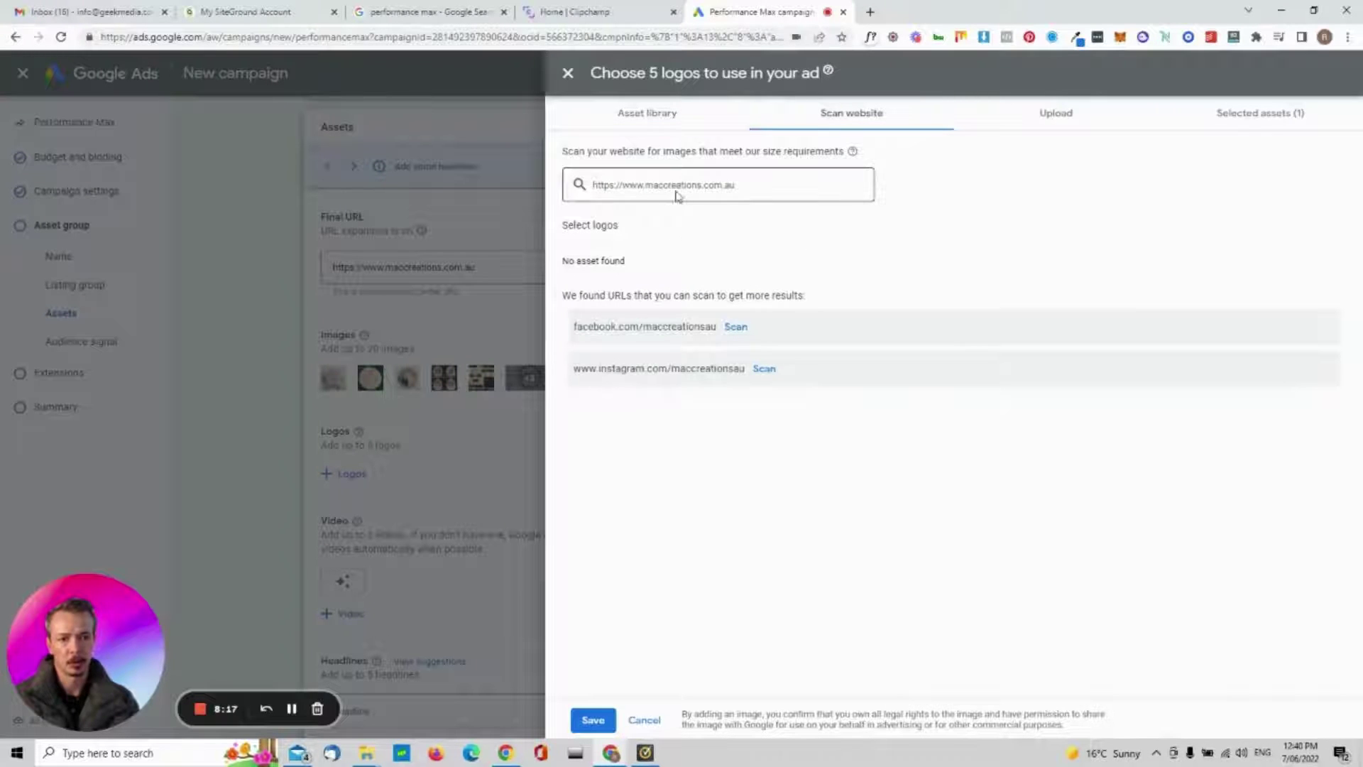
left_click(741, 330)
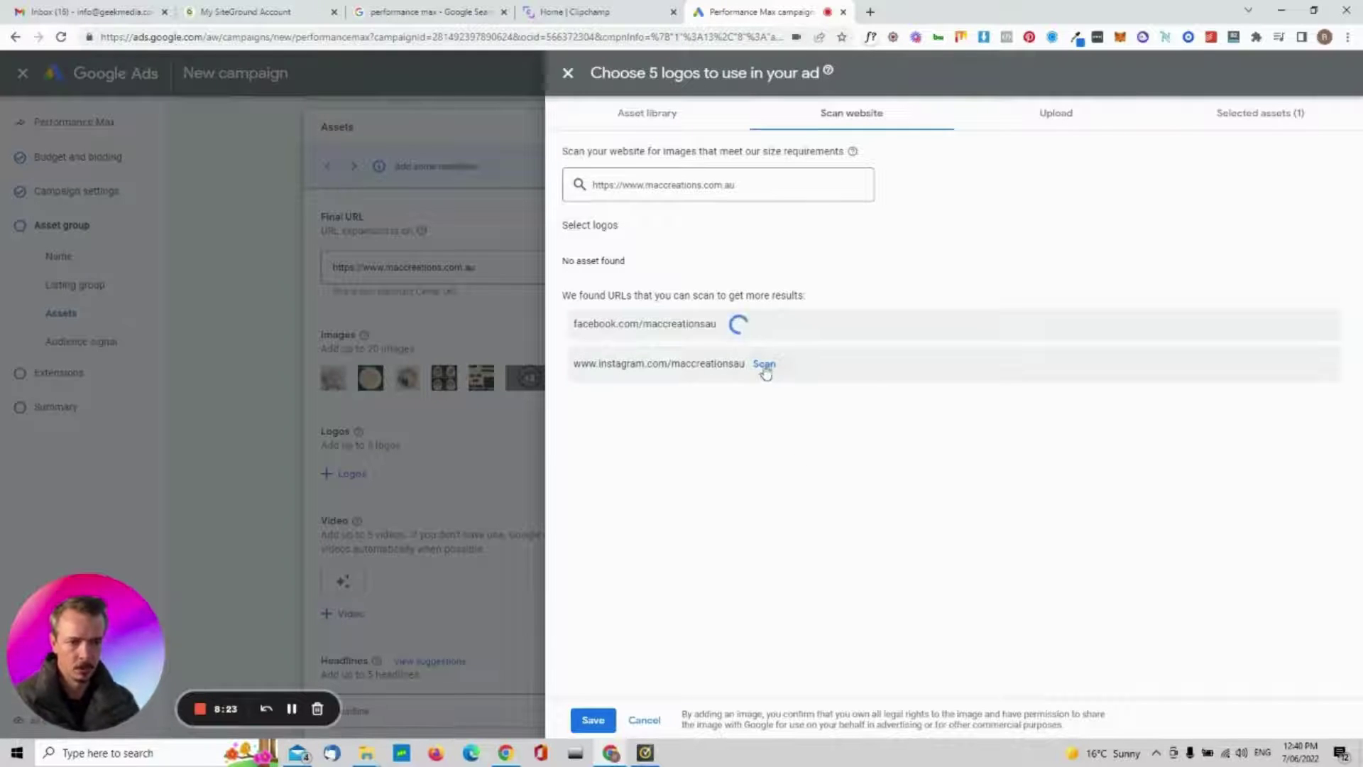
left_click(764, 365)
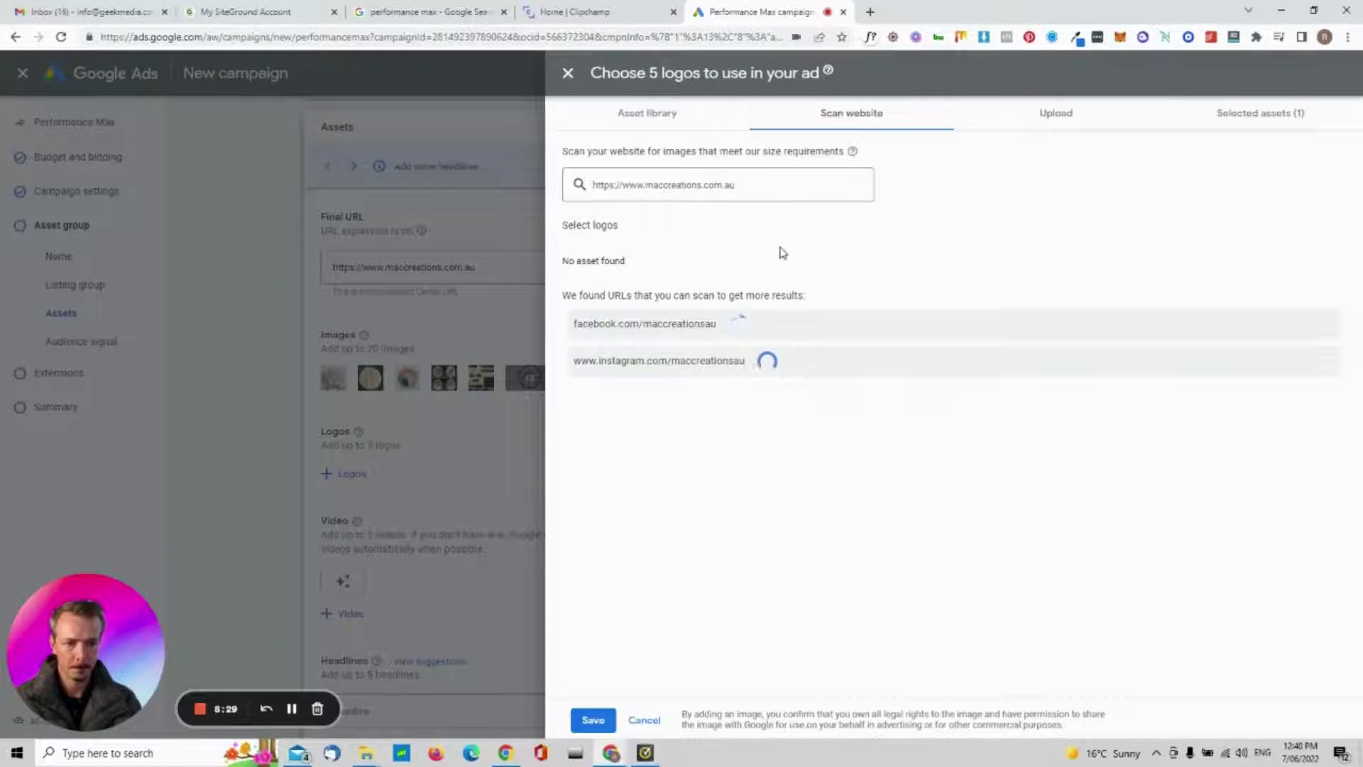
left_click(646, 120)
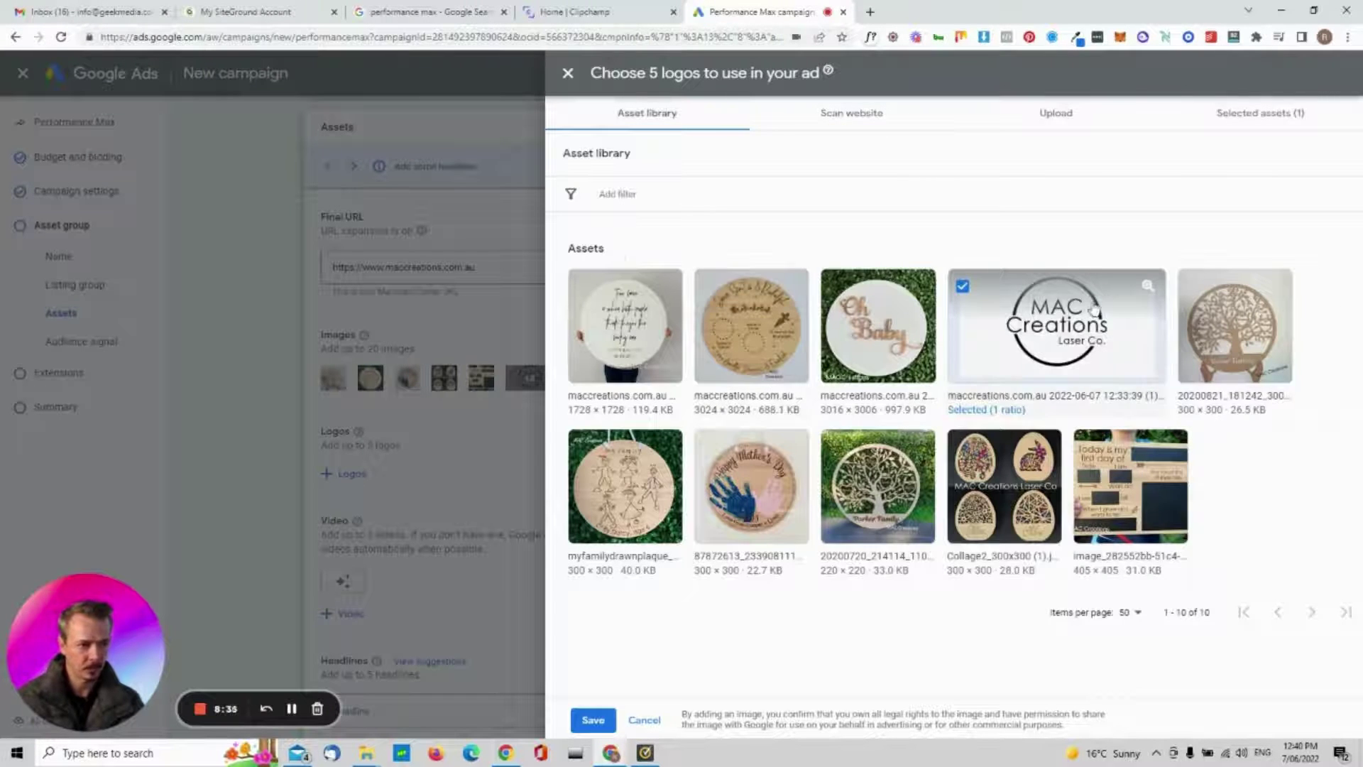
Crop the MAC Creations logo to the 1:1 and 4:1 ratios, with the 4:1 frame around the lettering, and save the logo selection
left_click(1081, 327)
left_click(835, 454)
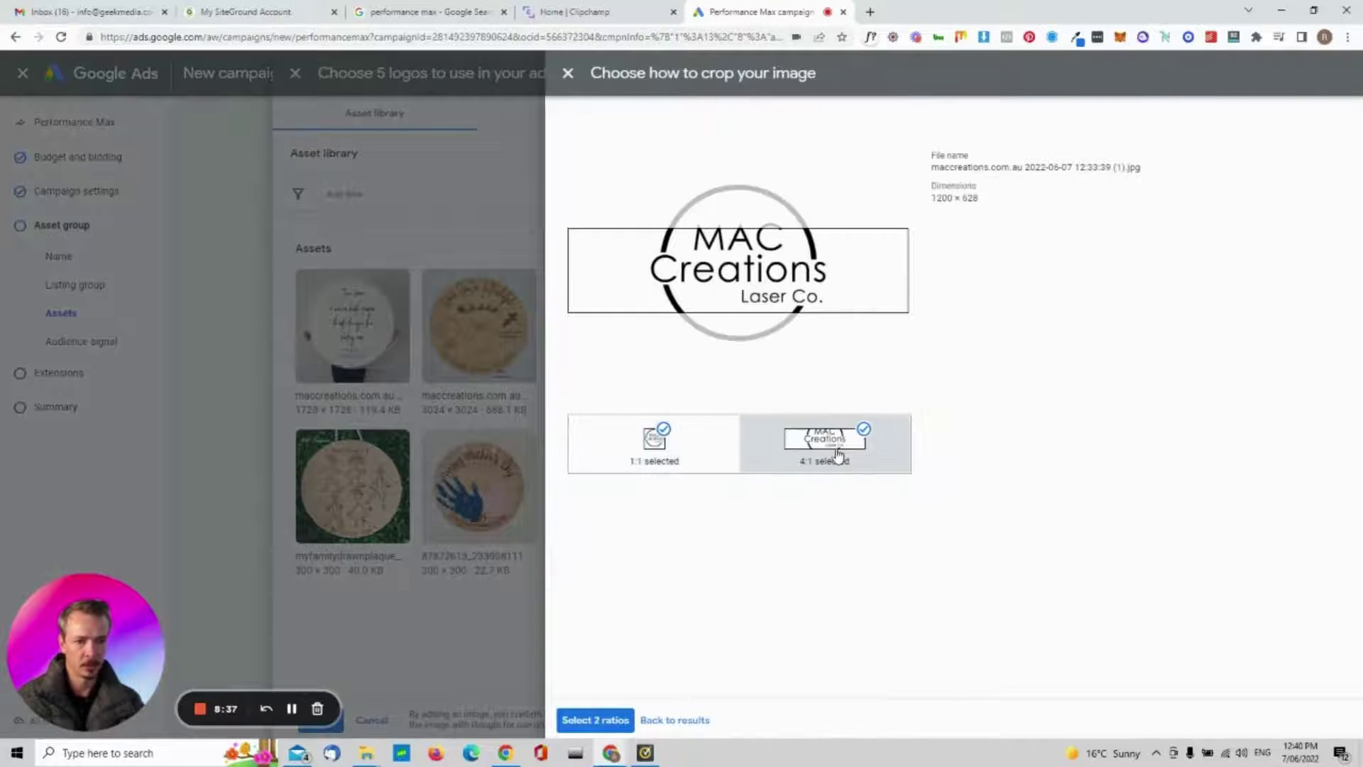
left_click_drag(755, 286, 758, 286)
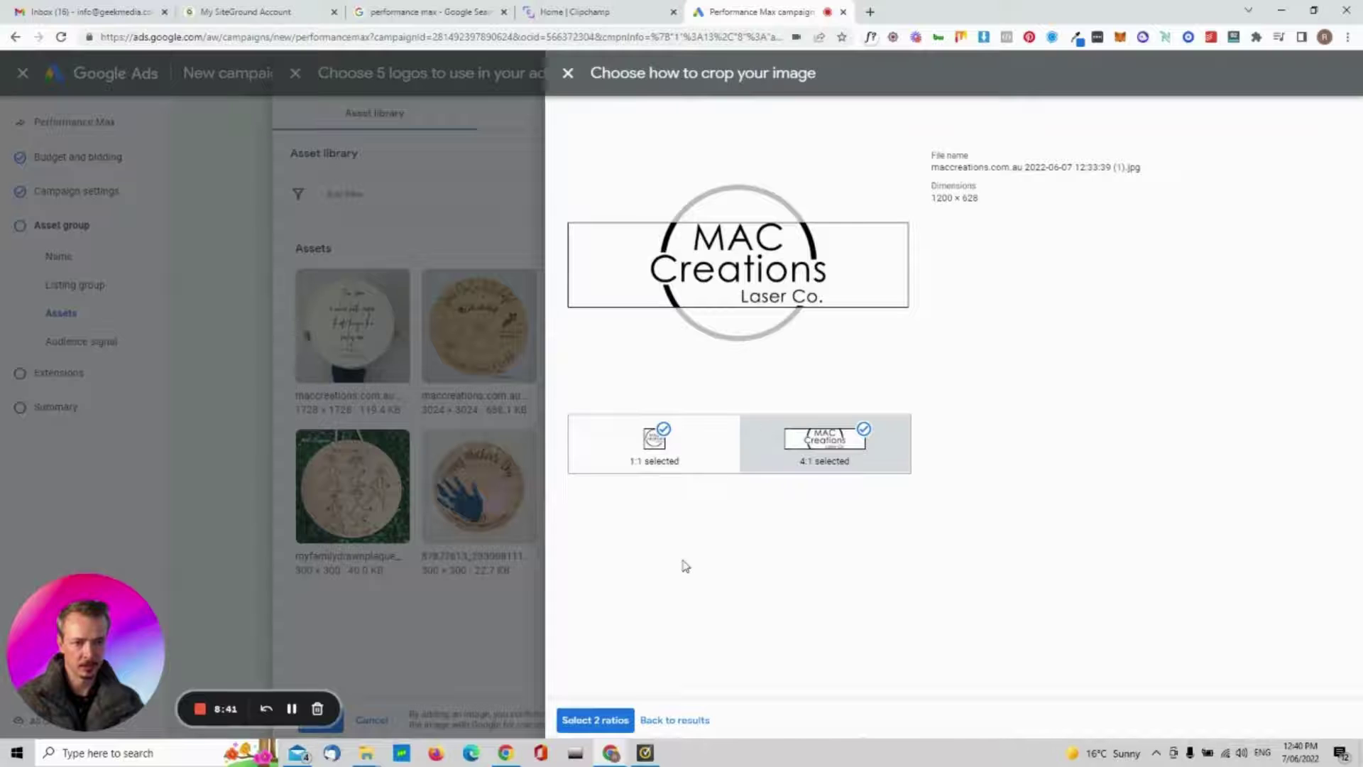
left_click(595, 720)
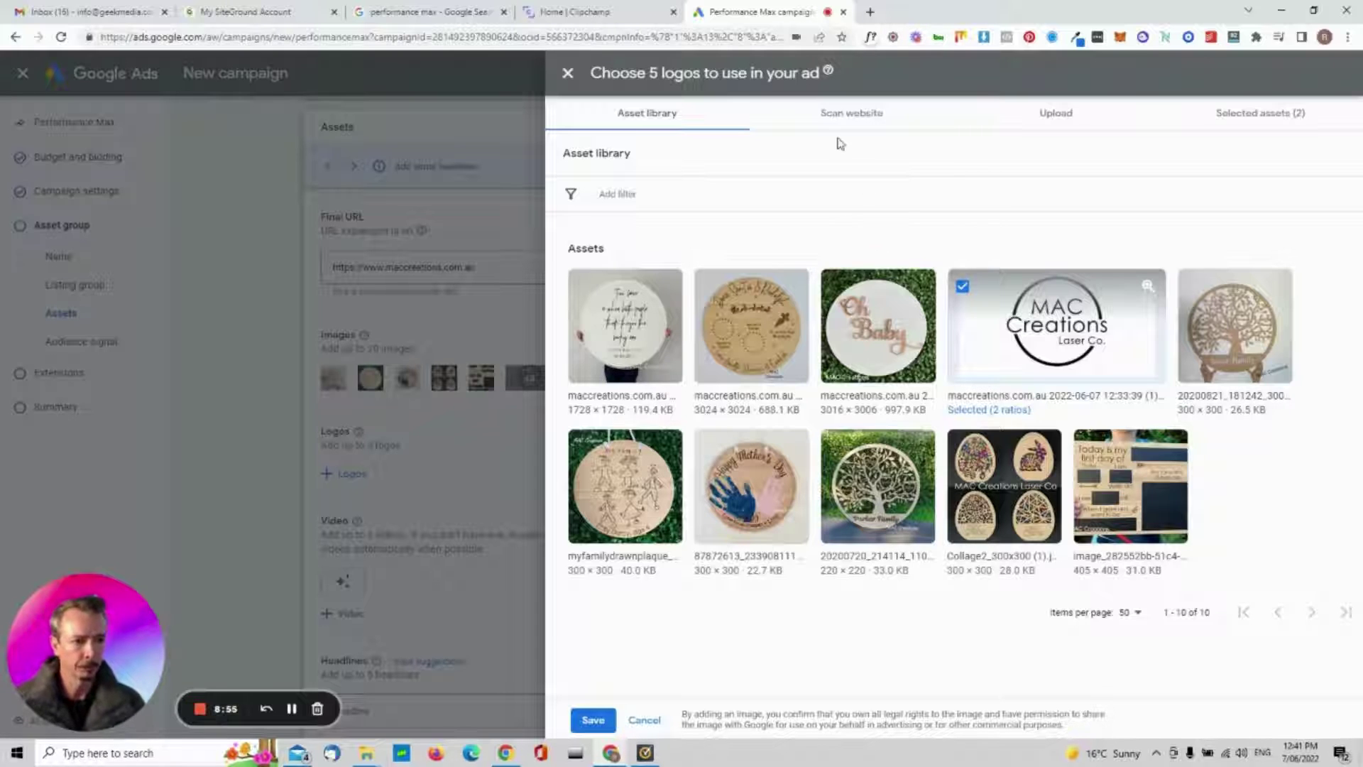
left_click(595, 721)
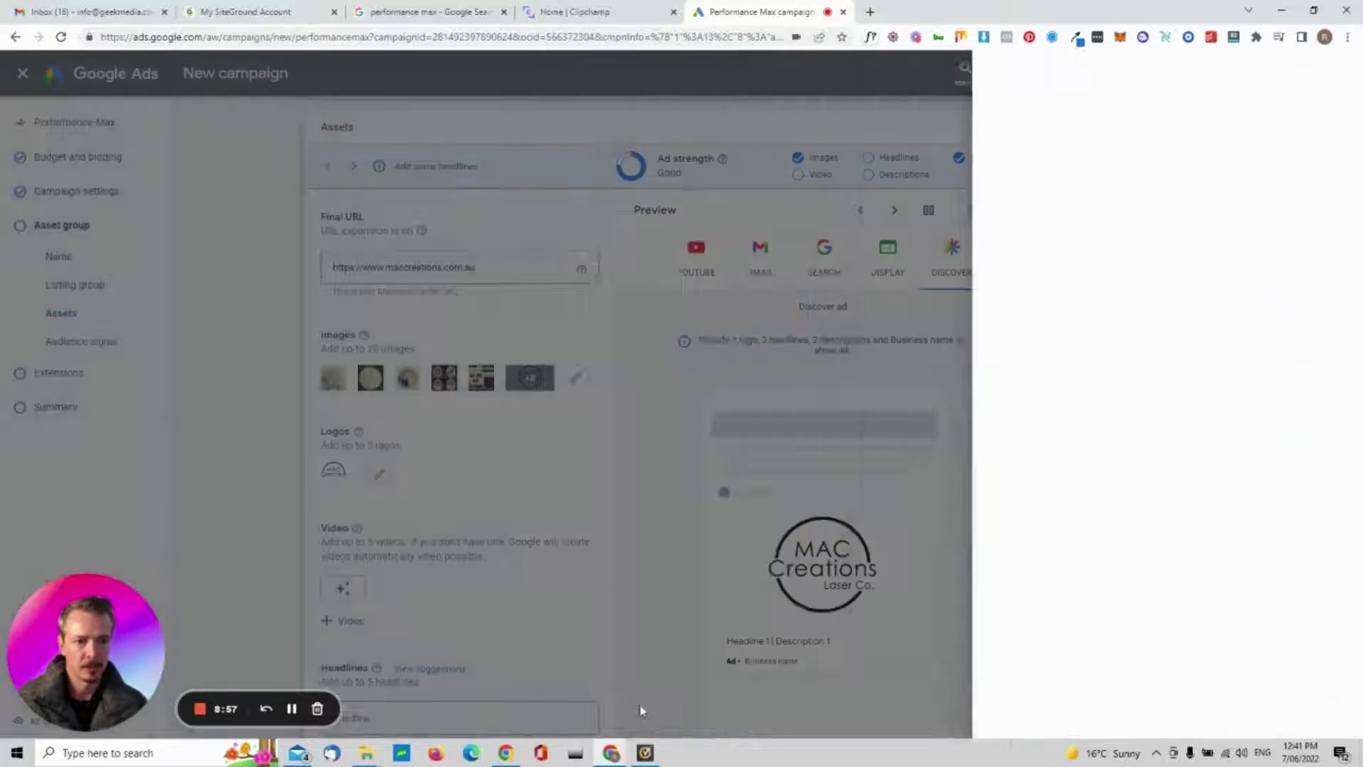
Fill the first headline with the suggested text "MAC Creations Laser Co"
scroll(501, 600, "down", 1)
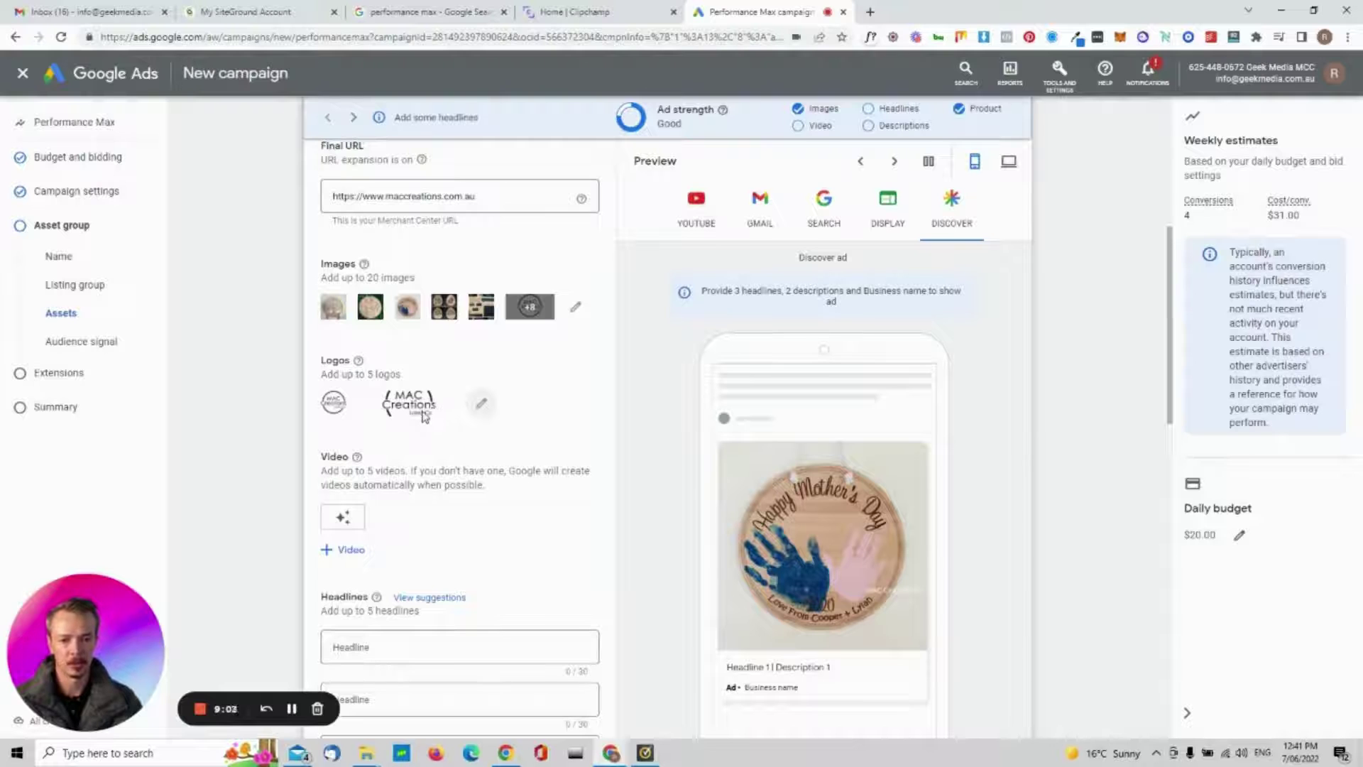
scroll(475, 517, "down", 1)
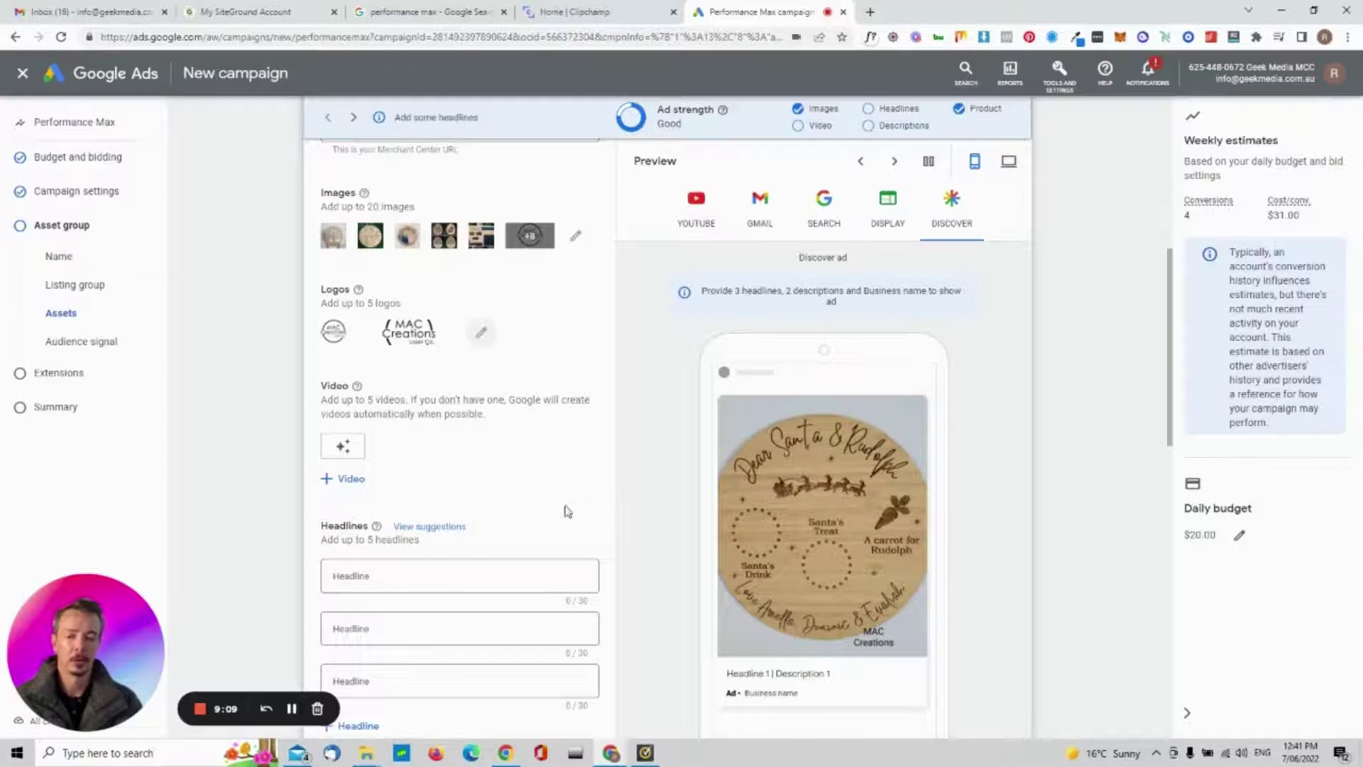
scroll(568, 511, "down", 1)
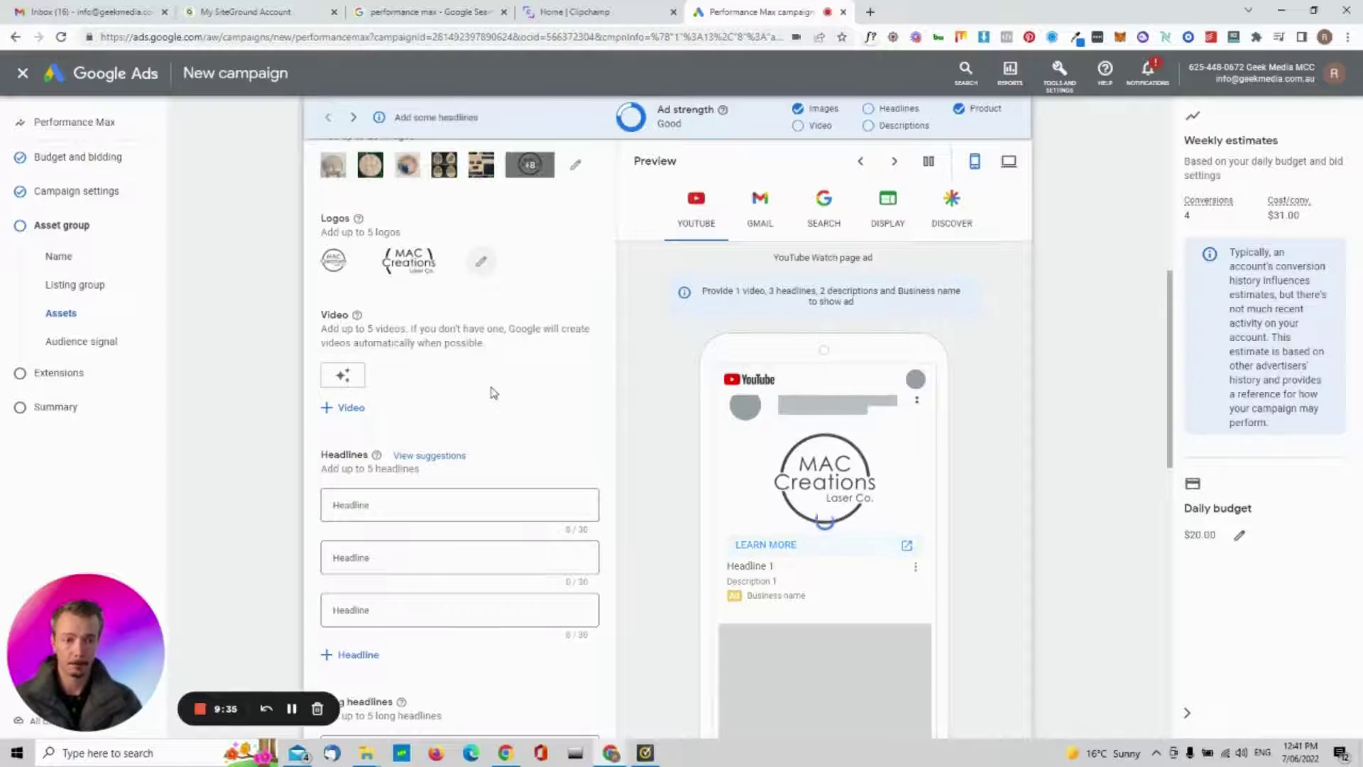
scroll(479, 425, "down", 1)
left_click(381, 441)
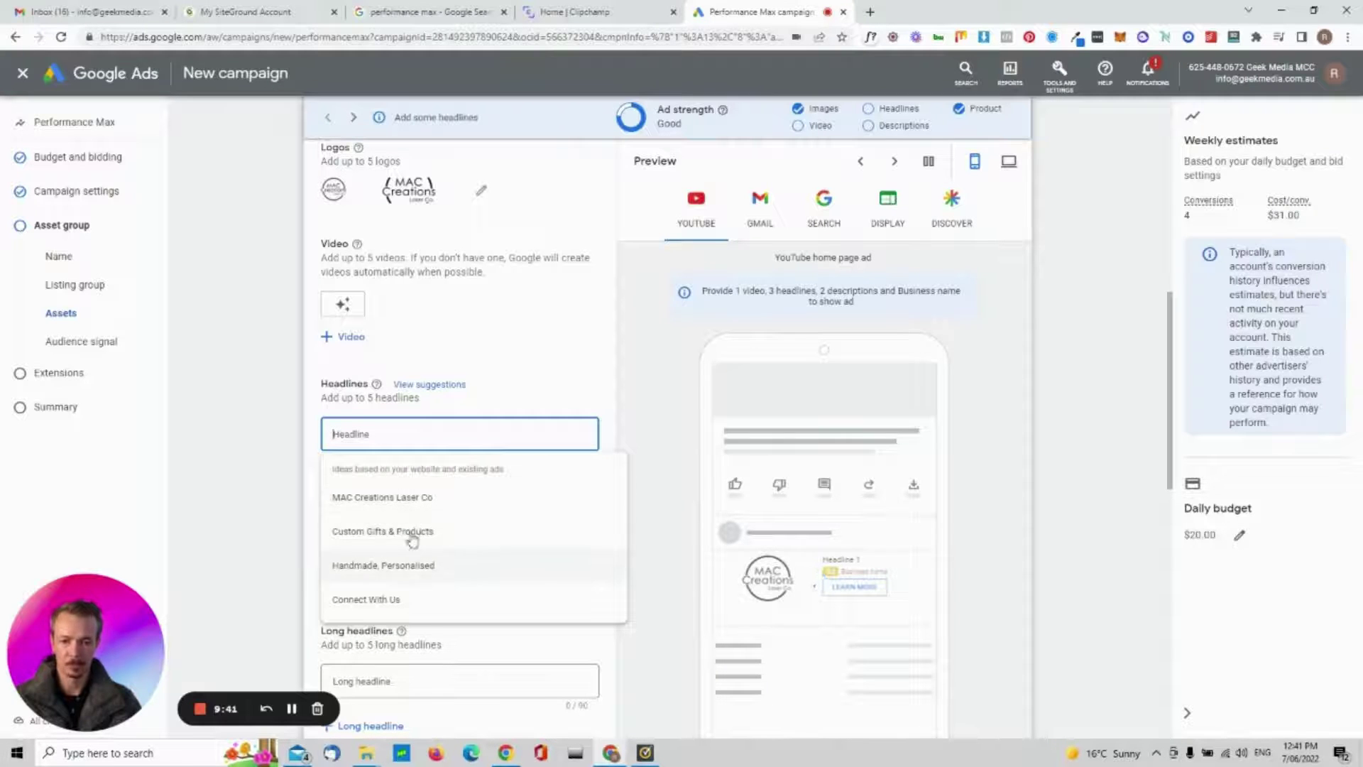
left_click(404, 503)
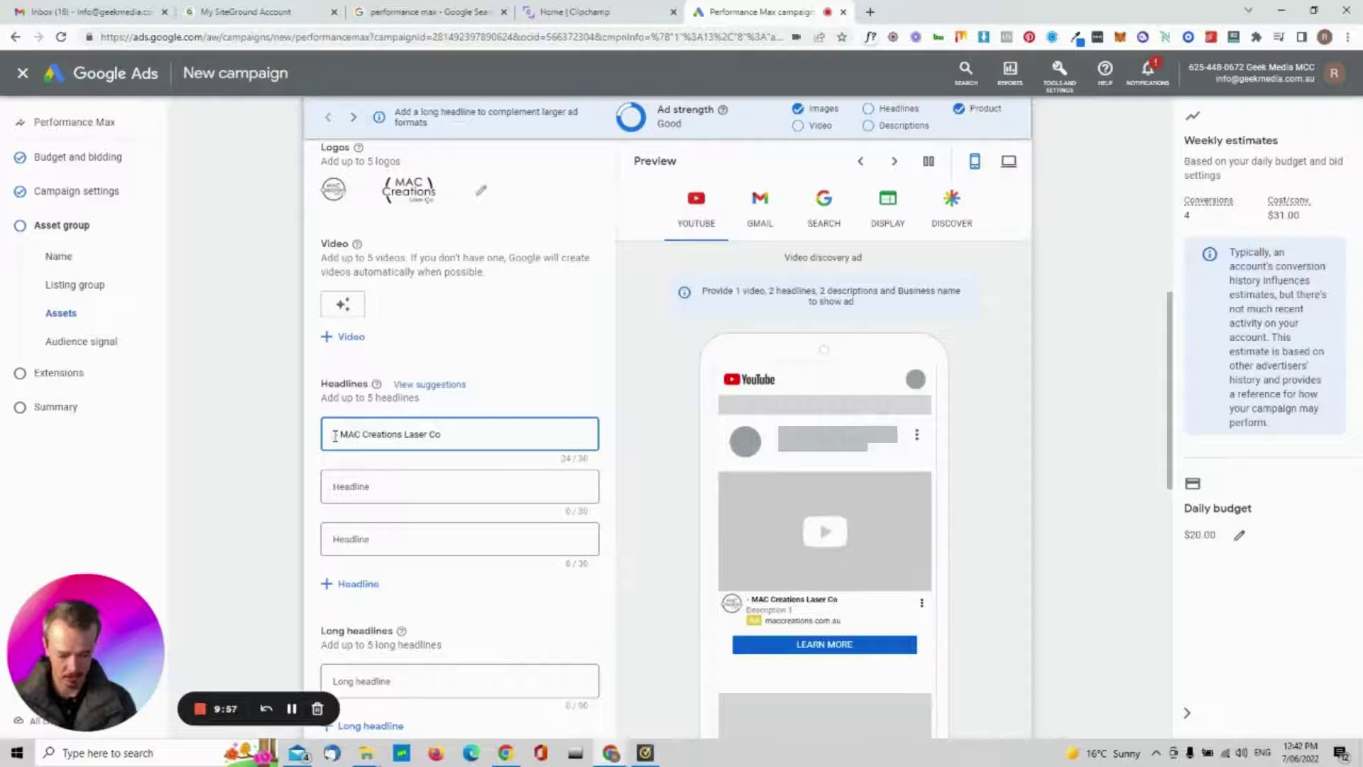
Try the prefix "Personalised -" in front of the first headline, and remove it again
type("E ")
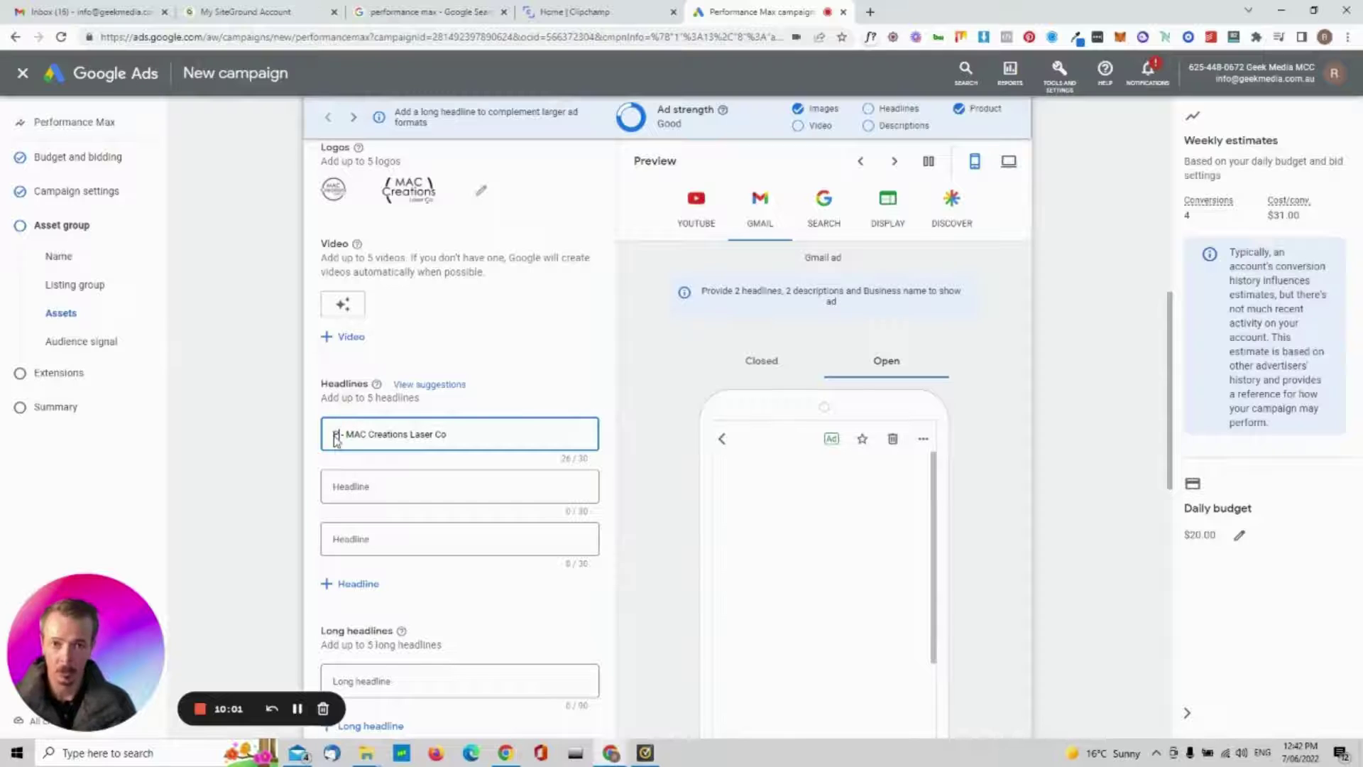
type("er")
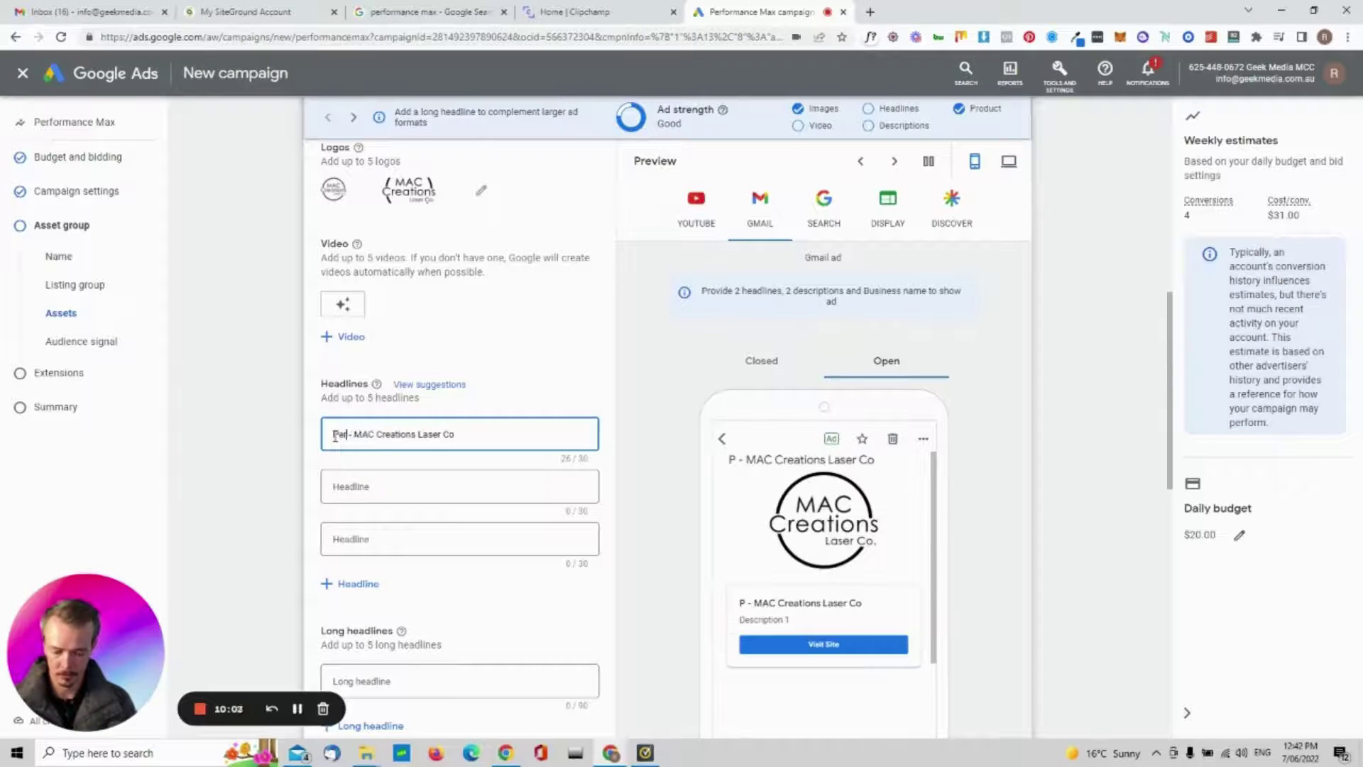
type("sonalised")
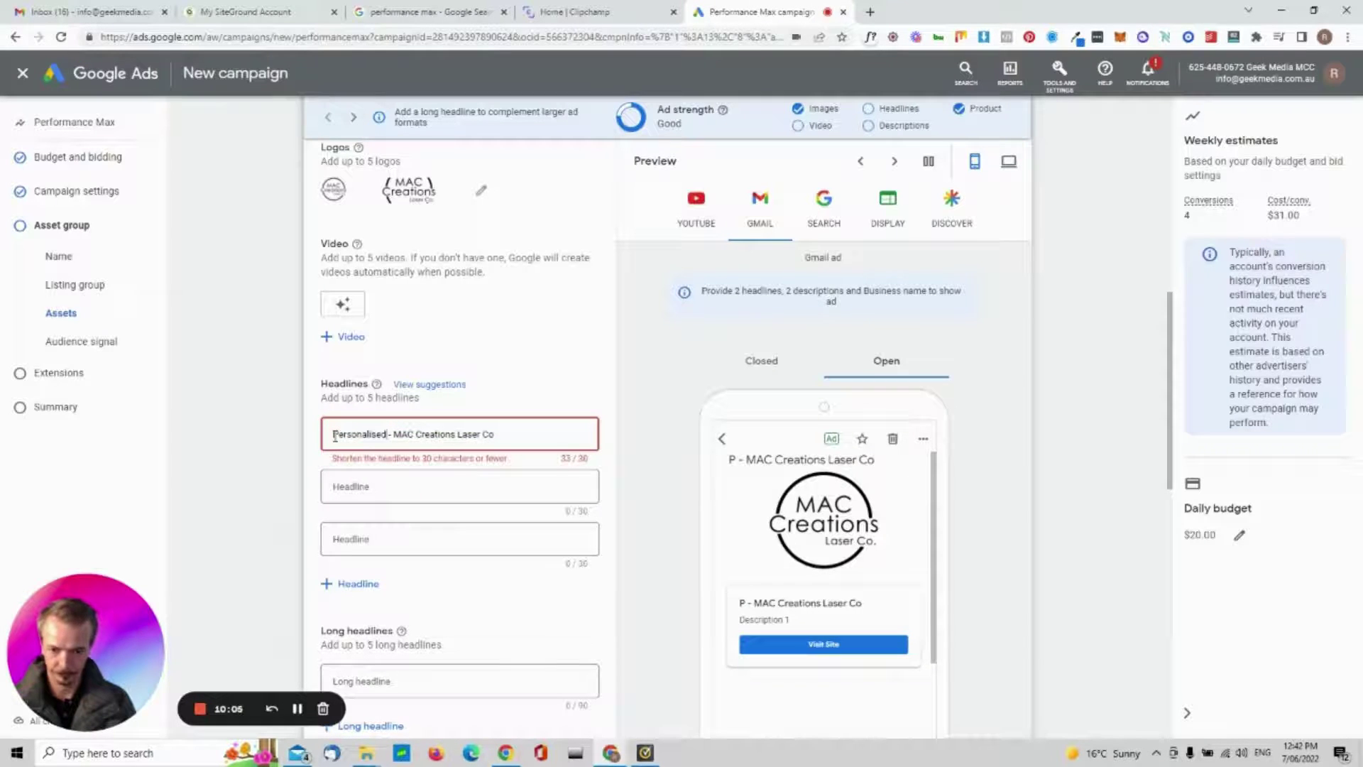
triple_click(366, 434)
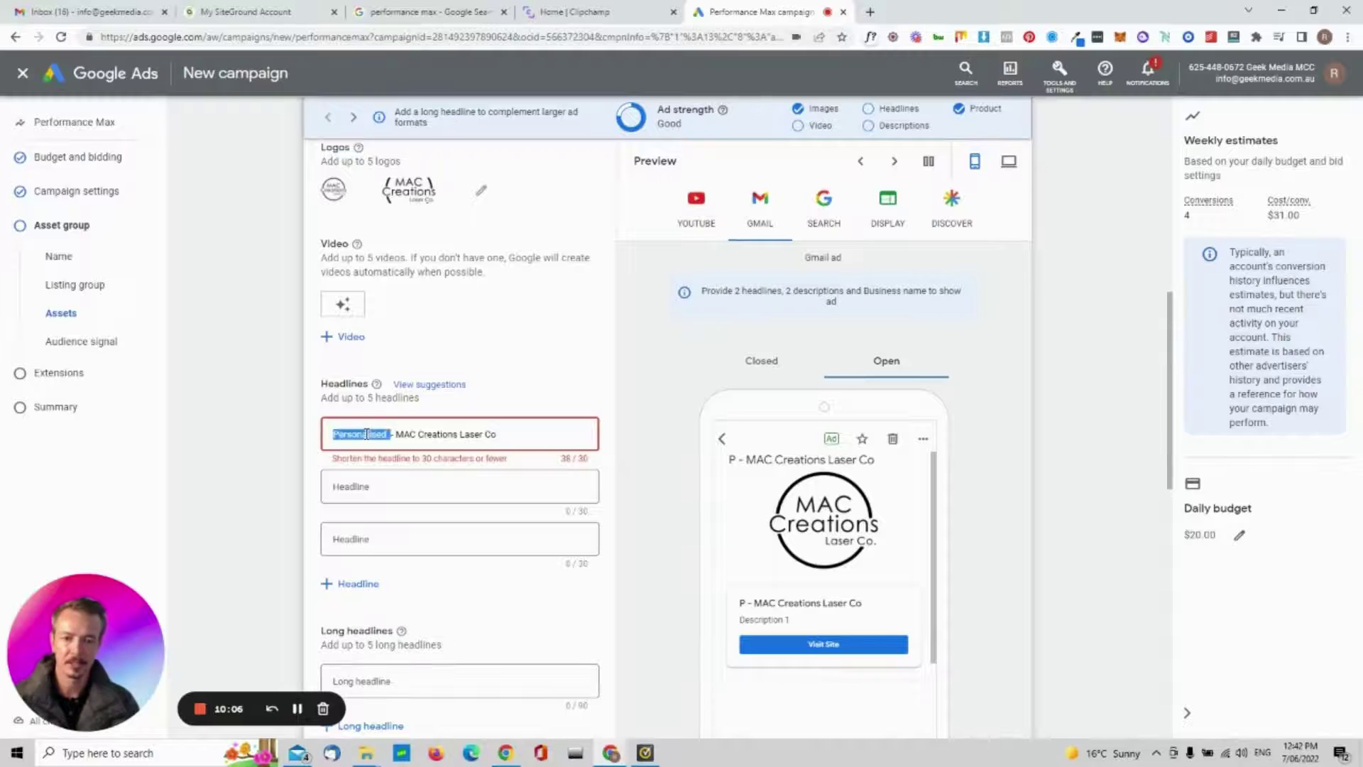
left_click(404, 434)
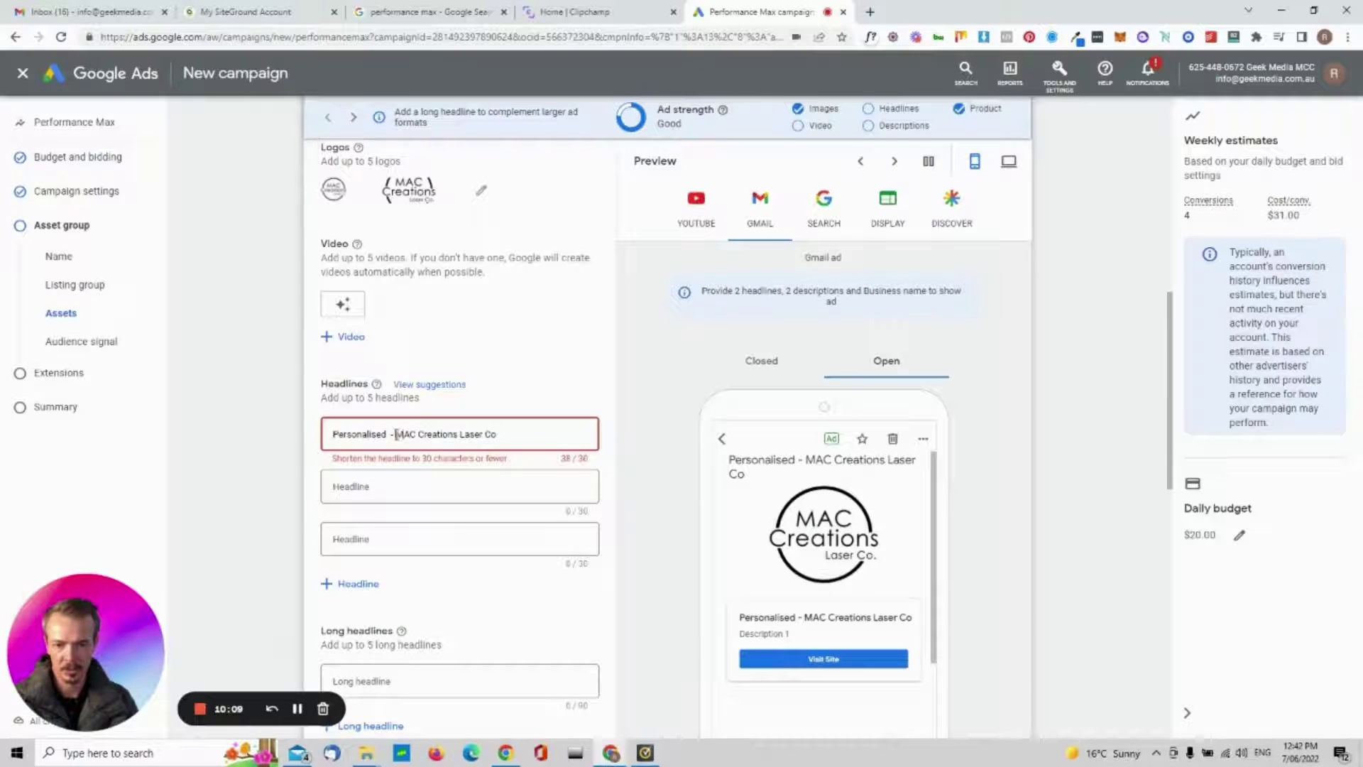
key("shift+Home")
key("BackSpace")
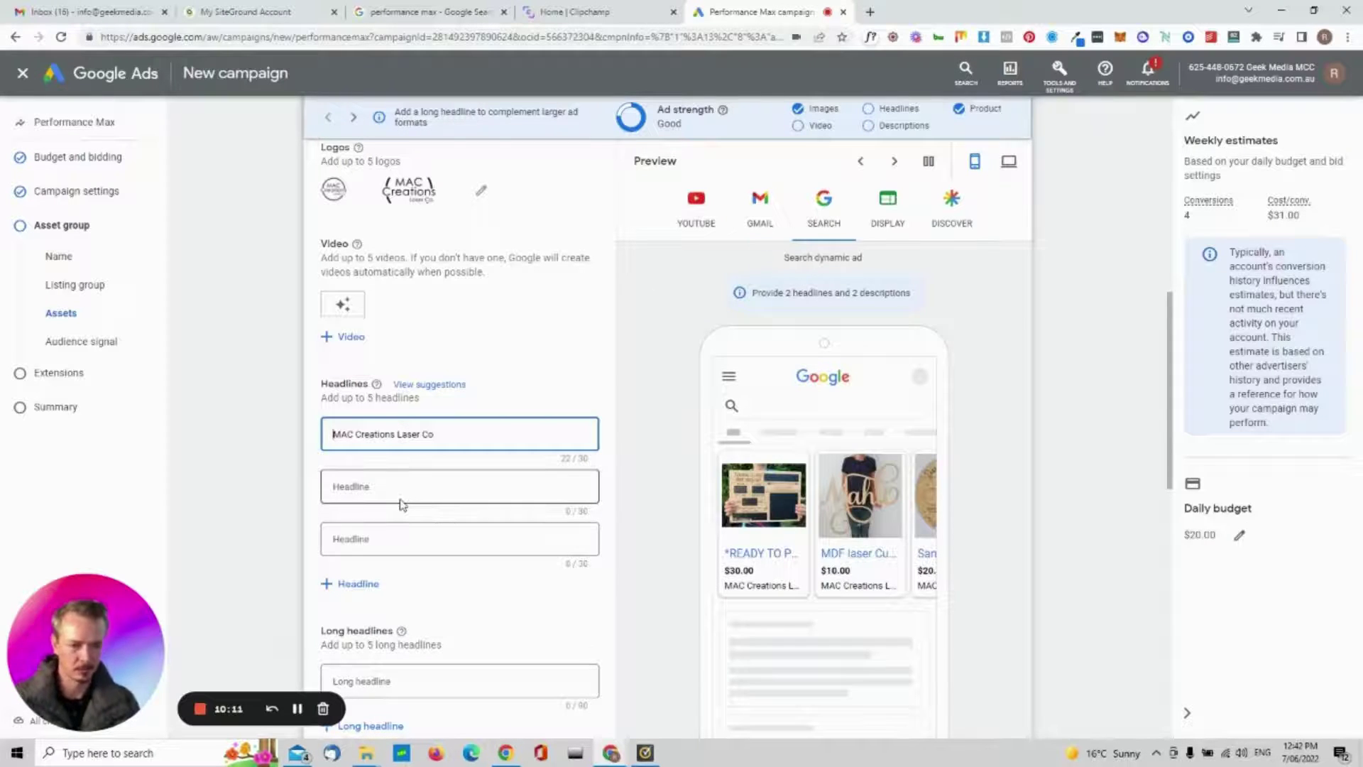
Add the suggested headlines "Custom Gifts & Products", "Handmade, Personalised" and "Connect With Us"
scroll(957, 585, "down", 1)
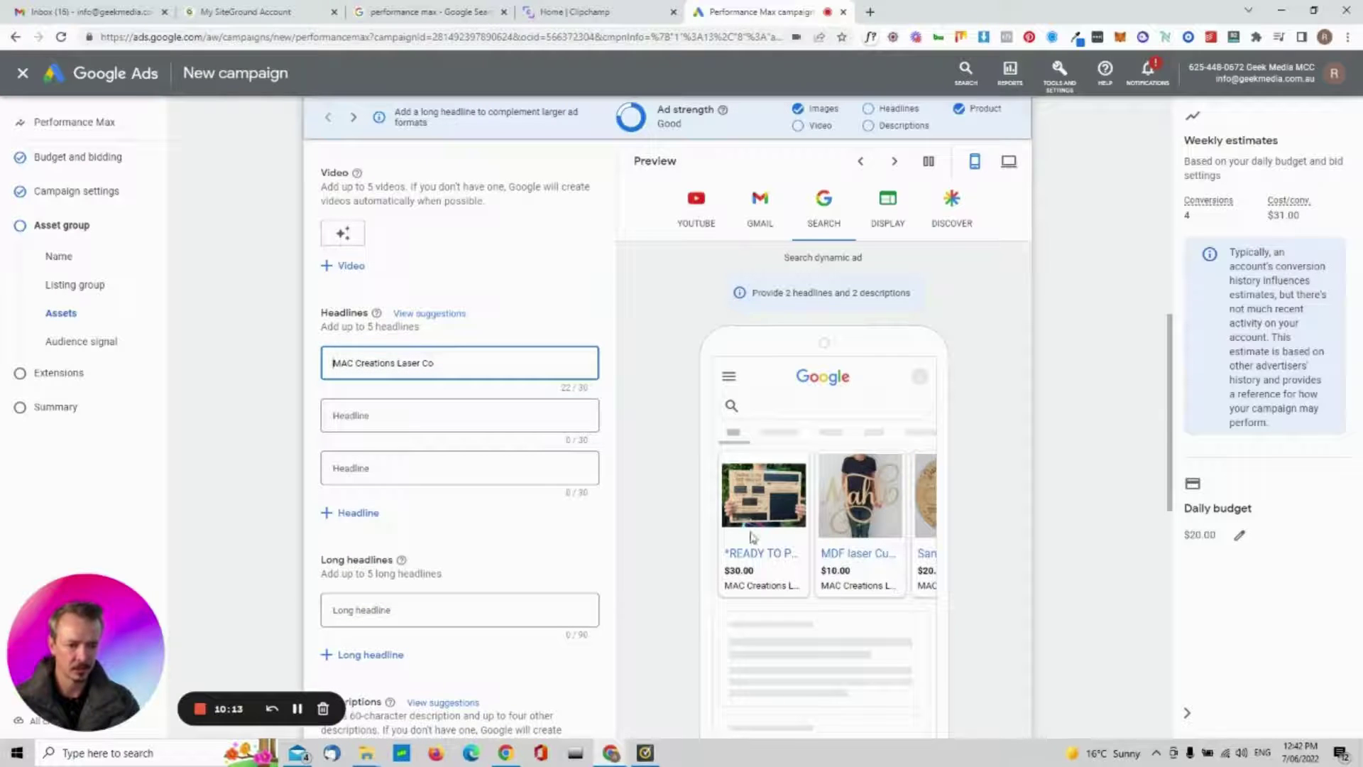
scroll(758, 564, "down", 2)
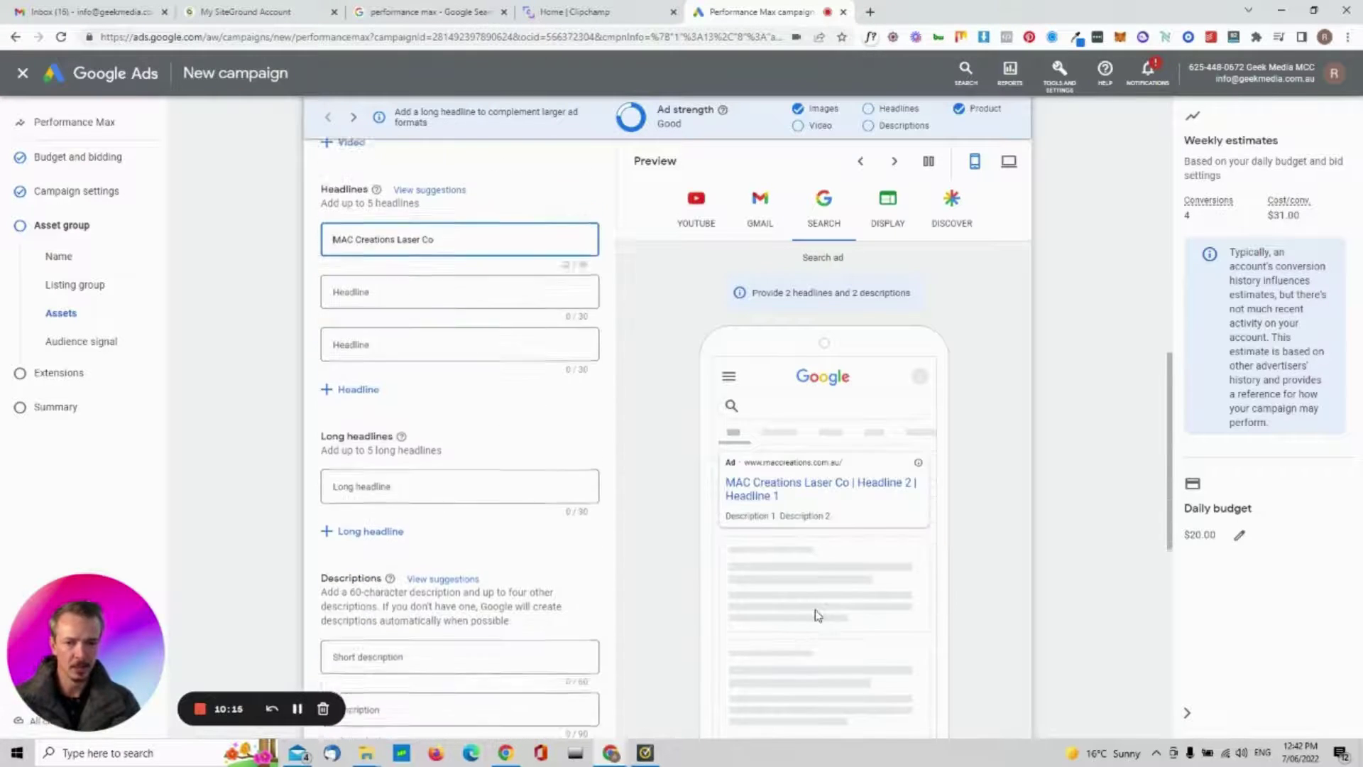
scroll(536, 526, "up", 2)
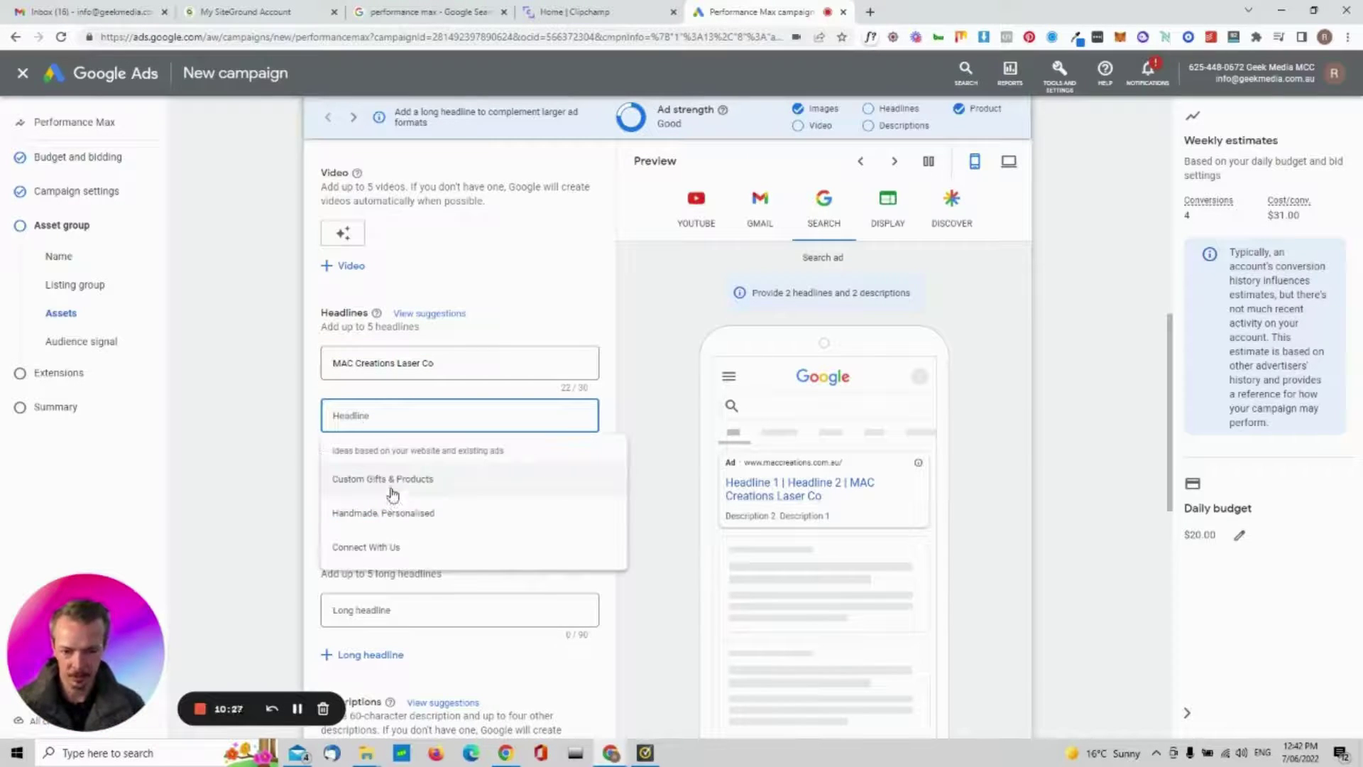
left_click(391, 479)
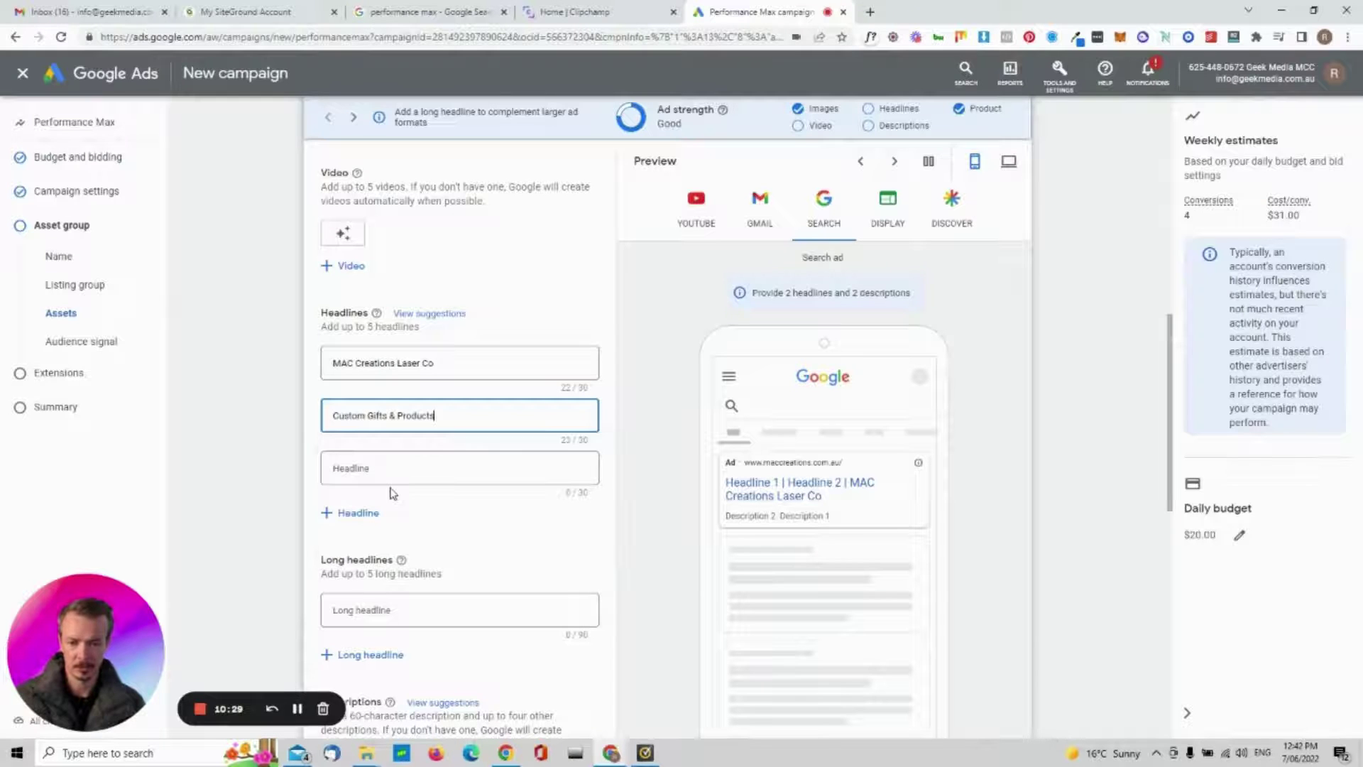
left_click(383, 467)
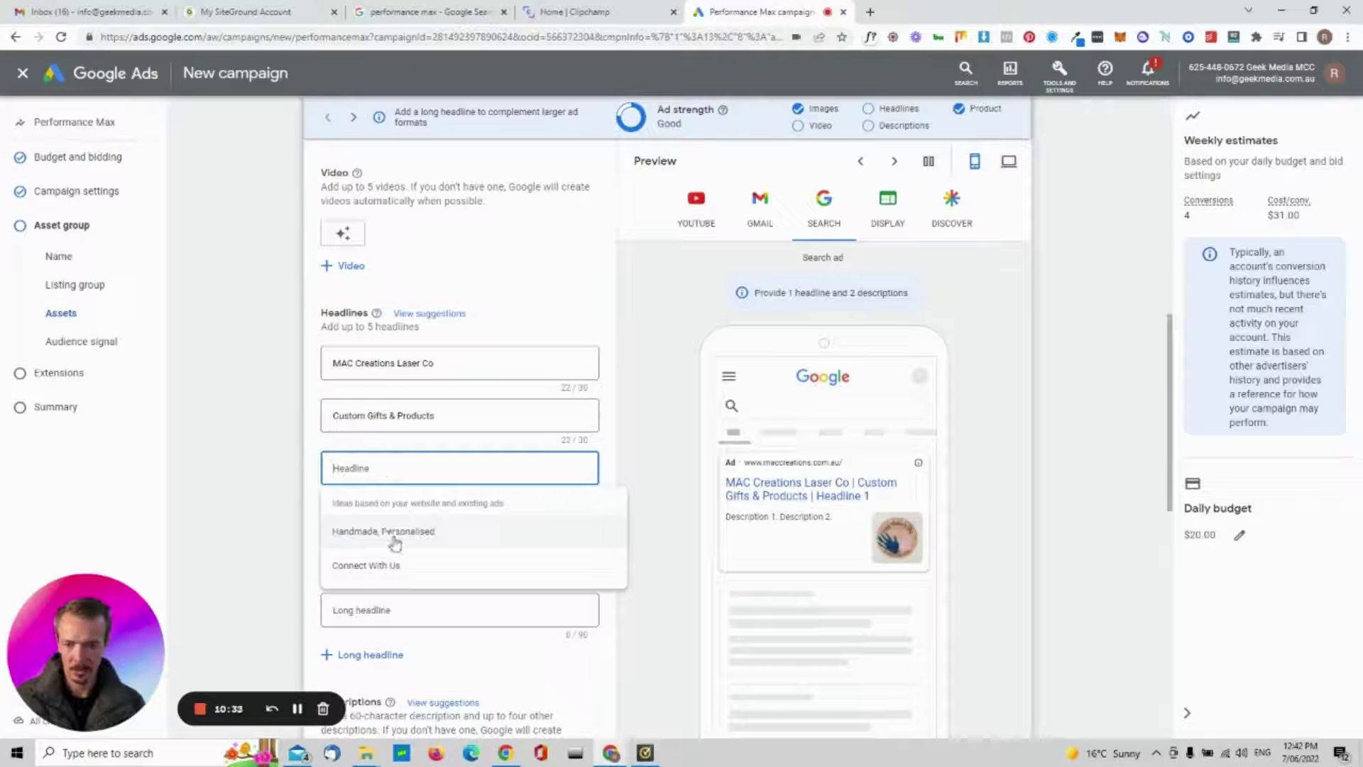
left_click(396, 543)
left_click(403, 526)
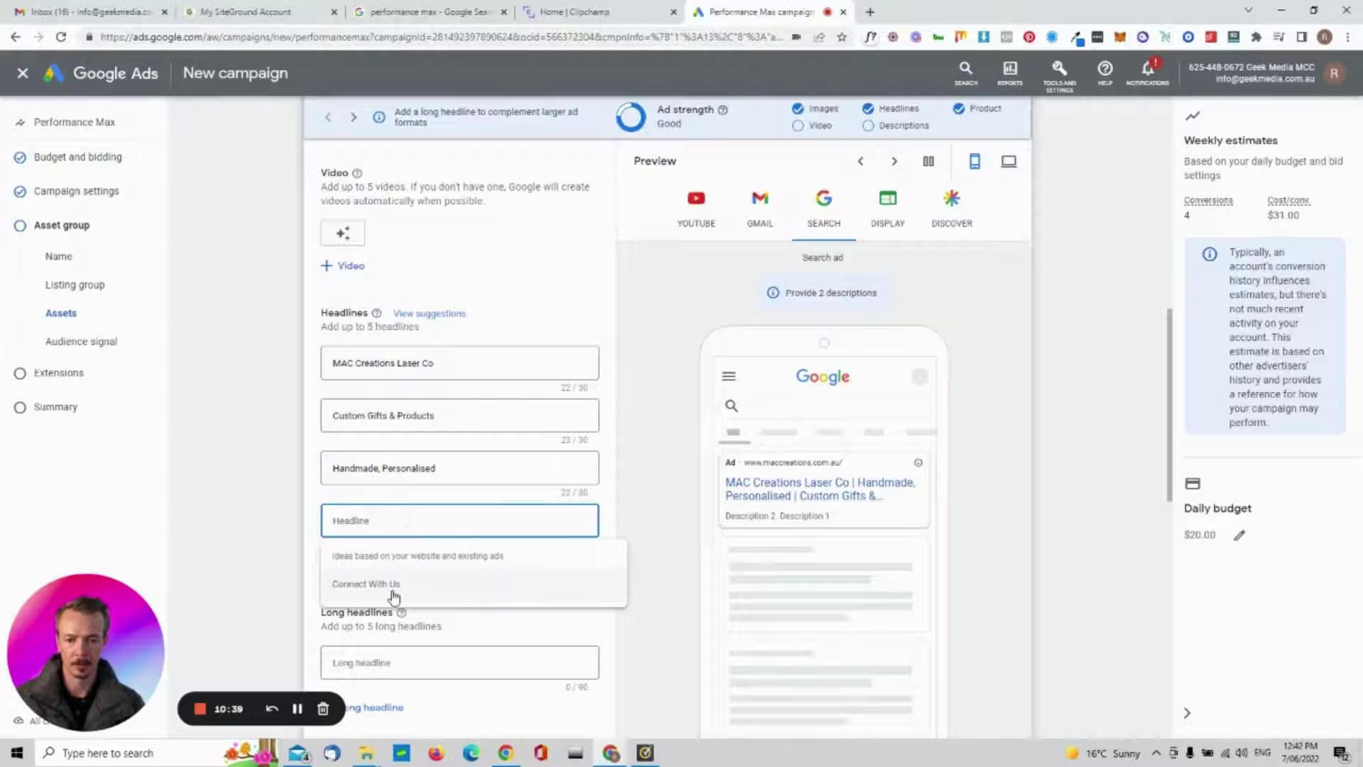
left_click(392, 592)
Add a second entry under Long headlines
scroll(630, 548, "down", 3)
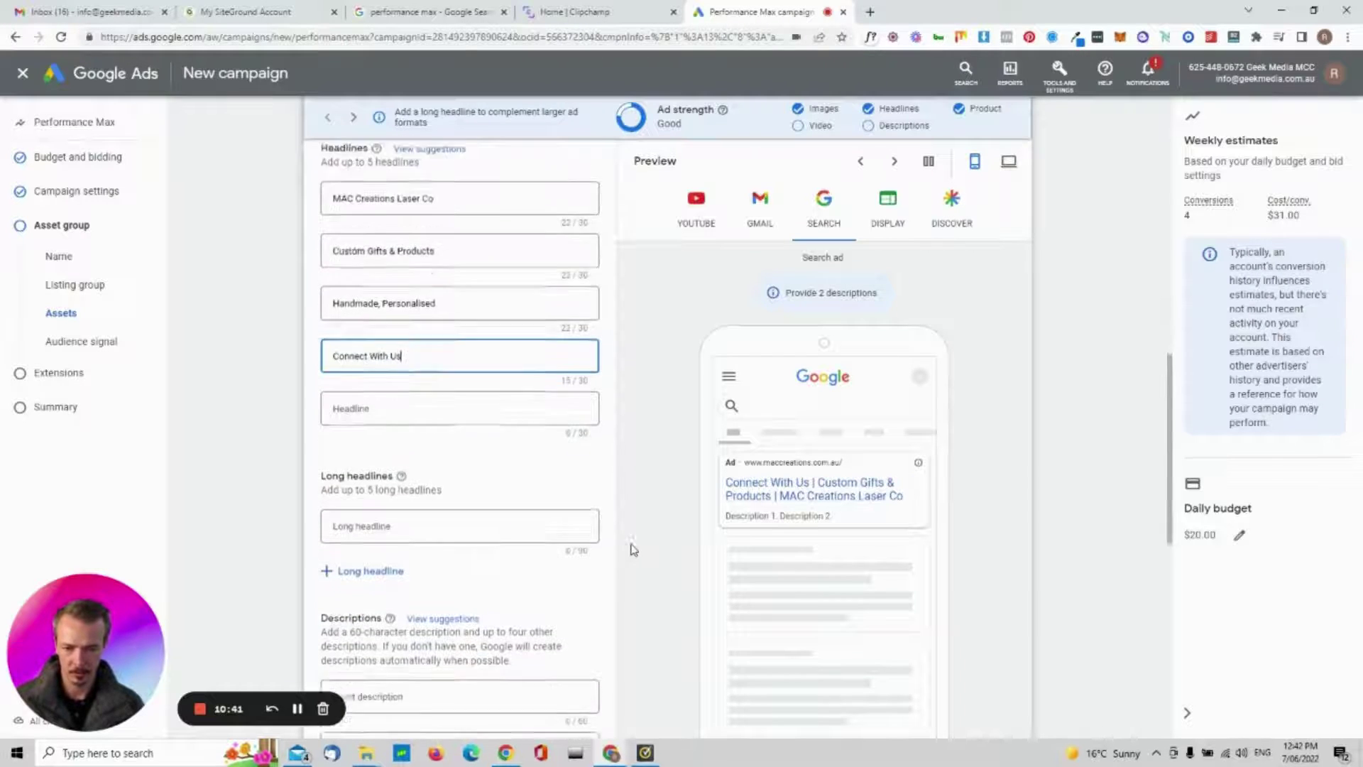
left_click(394, 488)
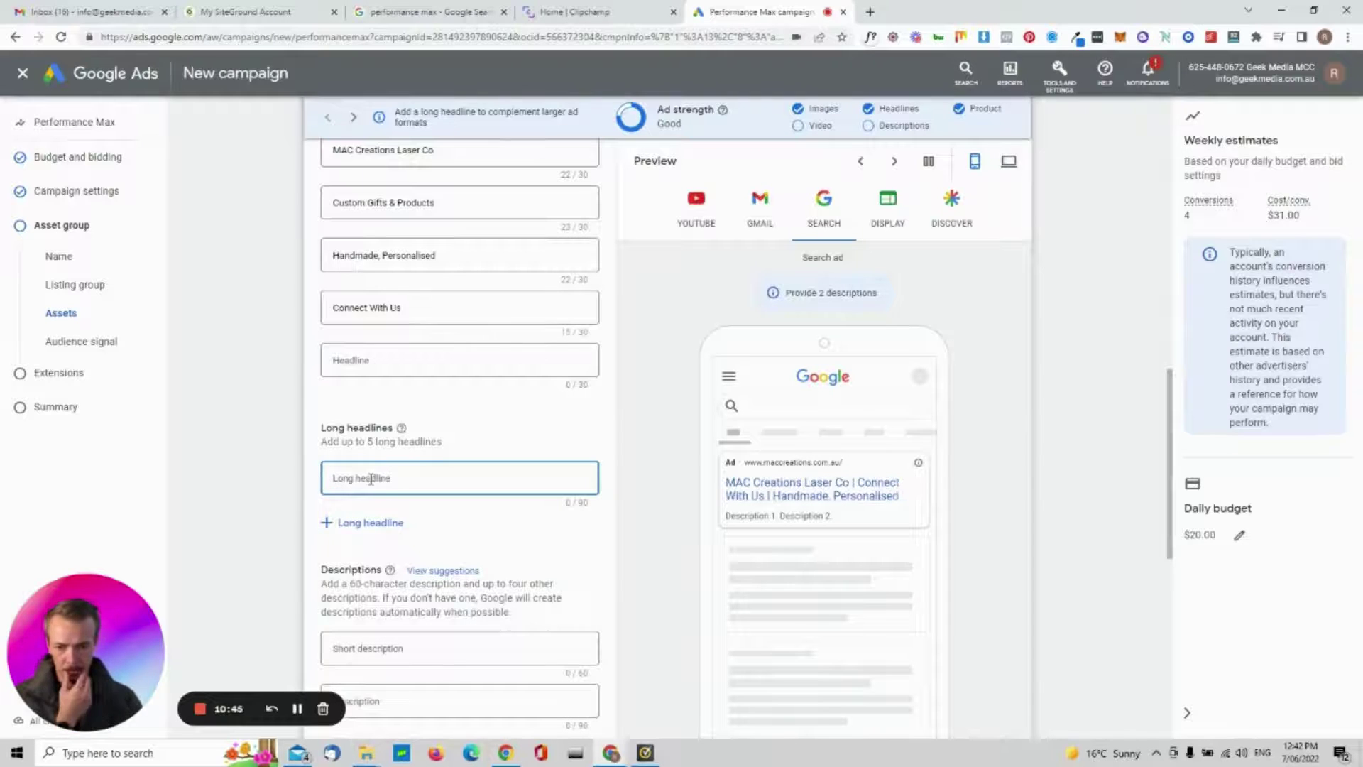
left_click(383, 522)
left_click(375, 481)
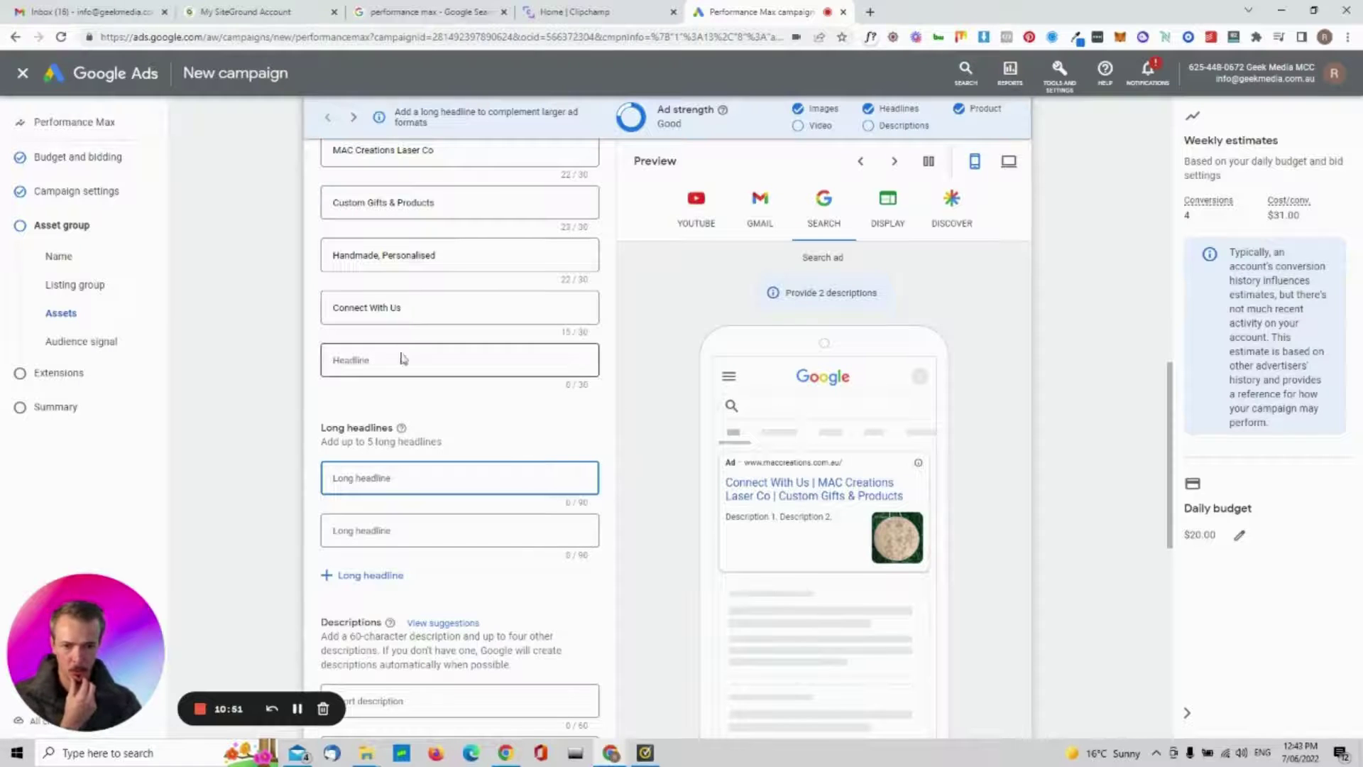
Copy the first headline, "MAC Creations Laser Co", into both the first and the second long headline
scroll(399, 356, "up", 1)
double_click(374, 221)
left_click(373, 217)
key("ctrl+c")
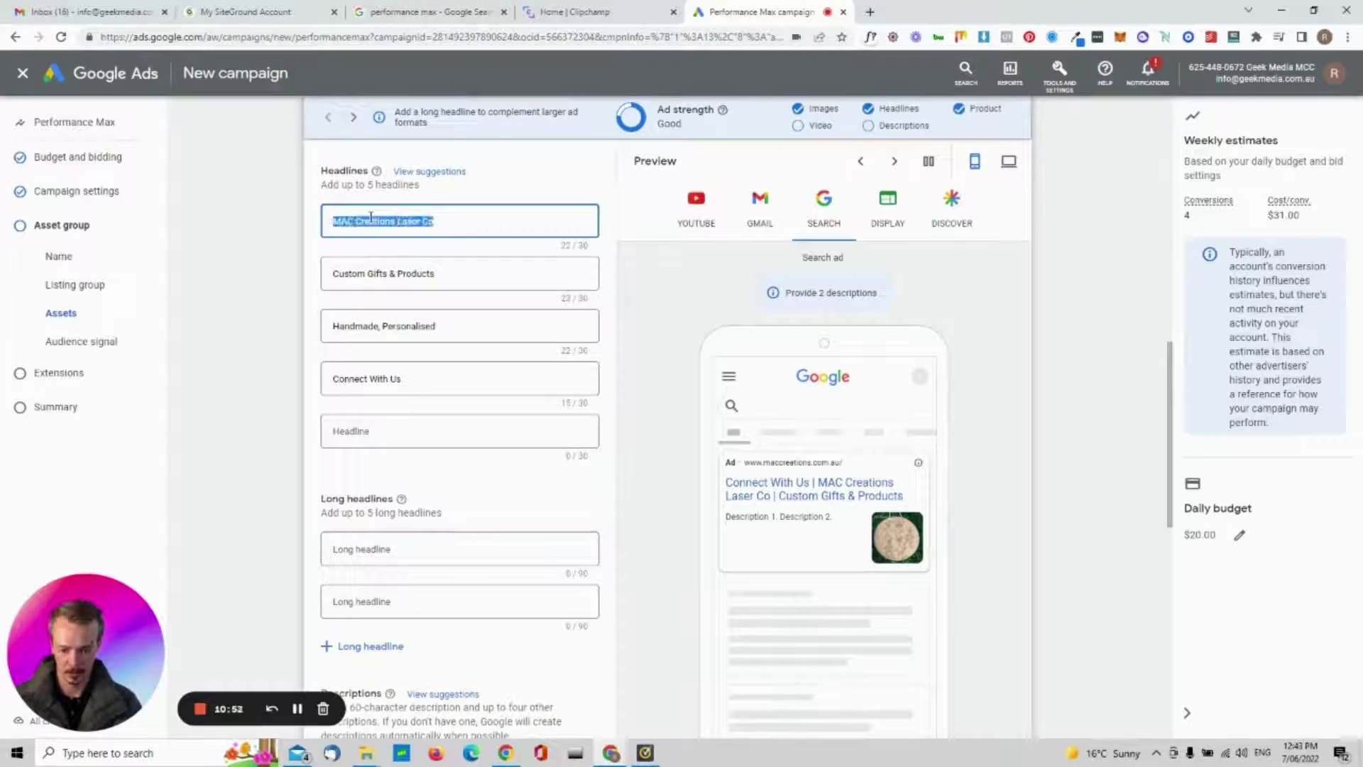
left_click(355, 551)
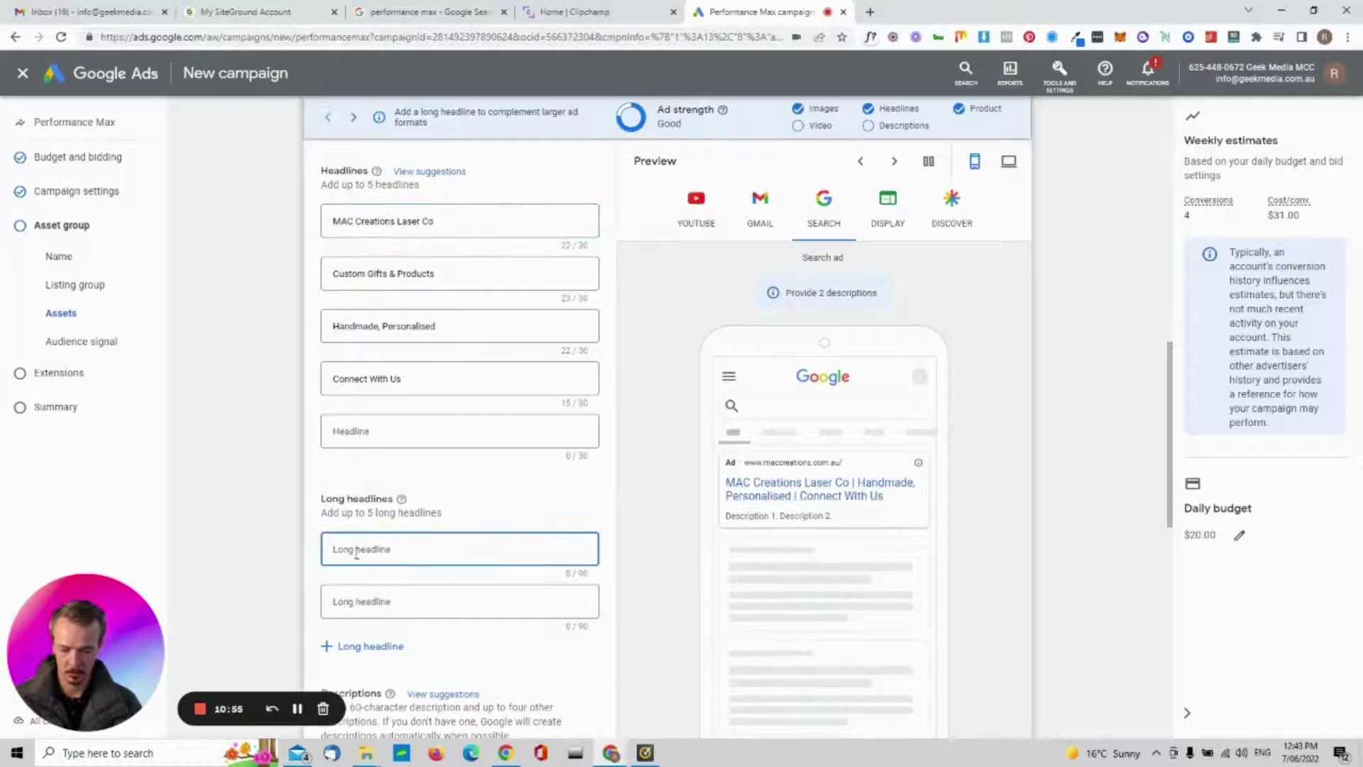
key("ctrl+v")
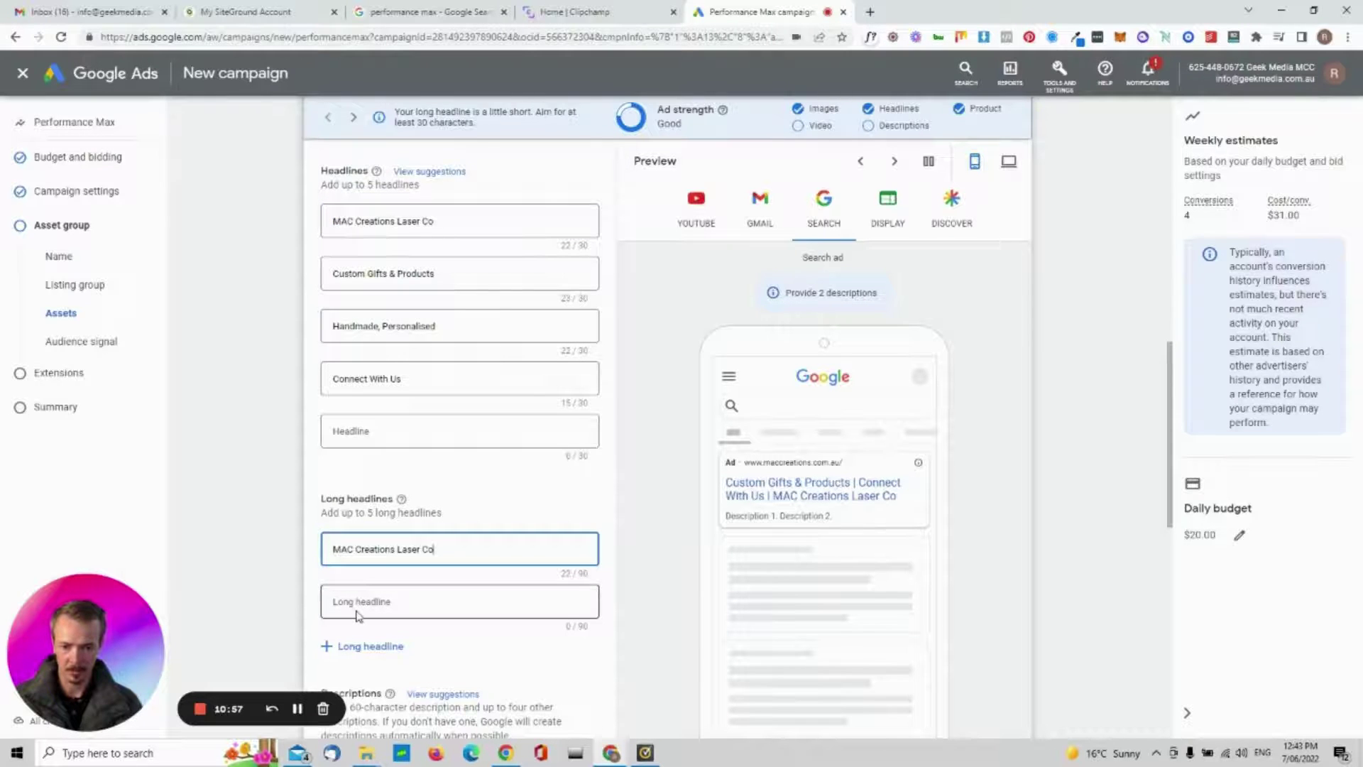
left_click(358, 603)
key("ctrl+v")
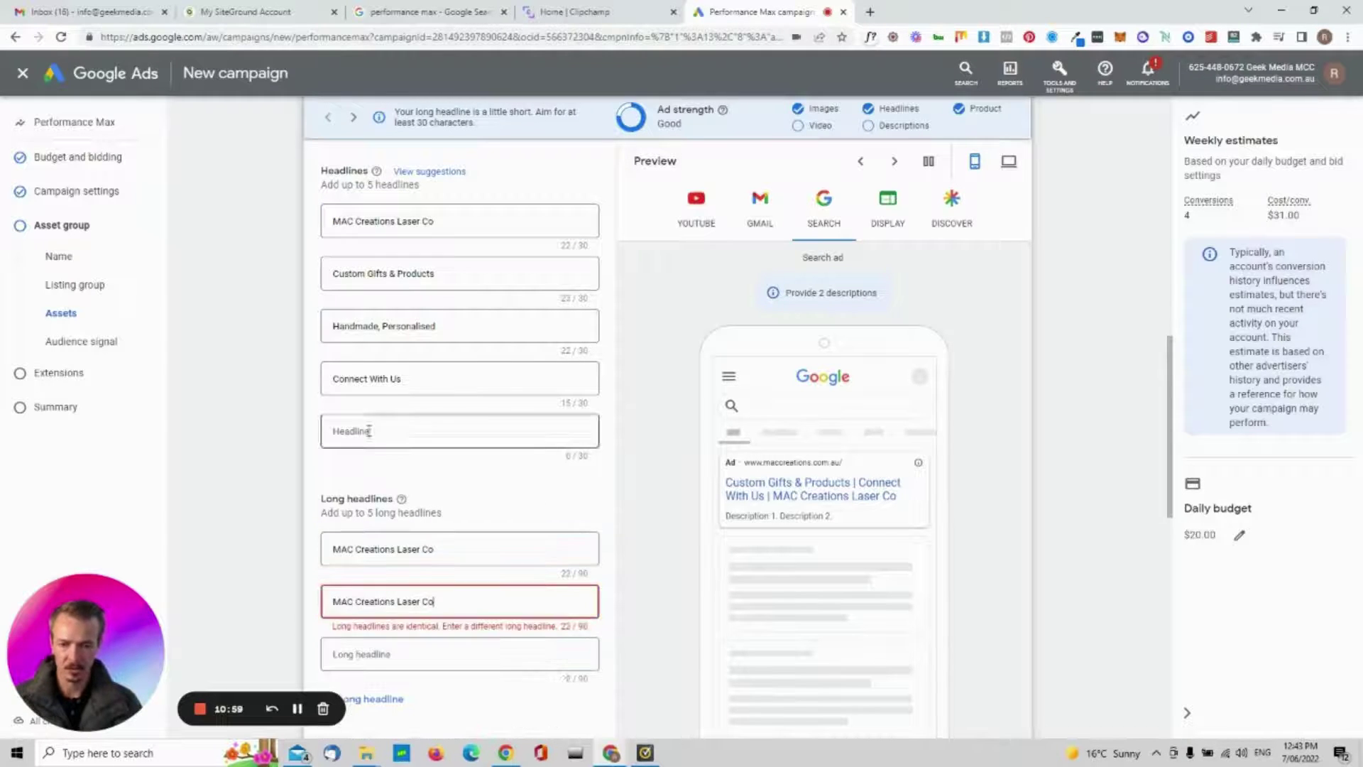
Put the headline text "Handmade, Personalised" and a dash in front of "MAC Creations Laser Co" in the first long headline
left_click(360, 335)
triple_click(361, 325)
key("ctrl+c")
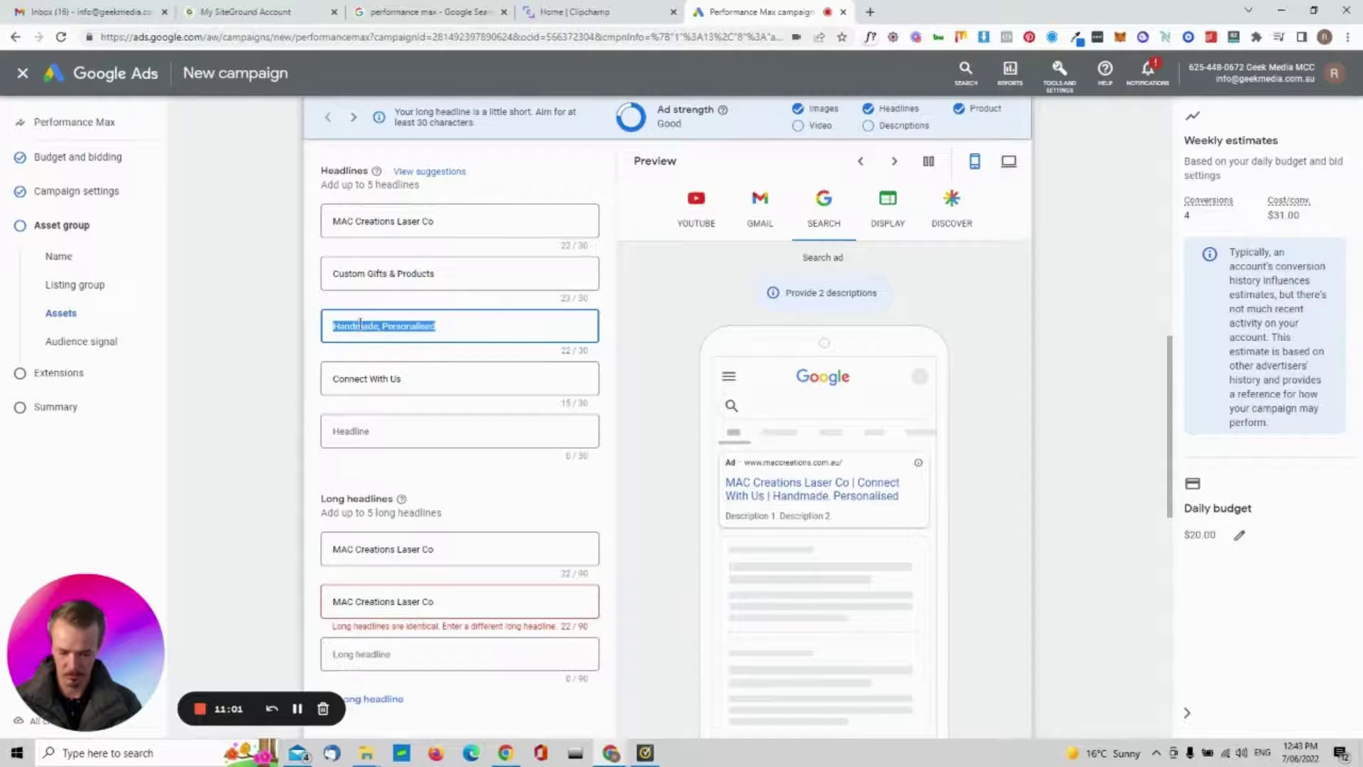
left_click(338, 548)
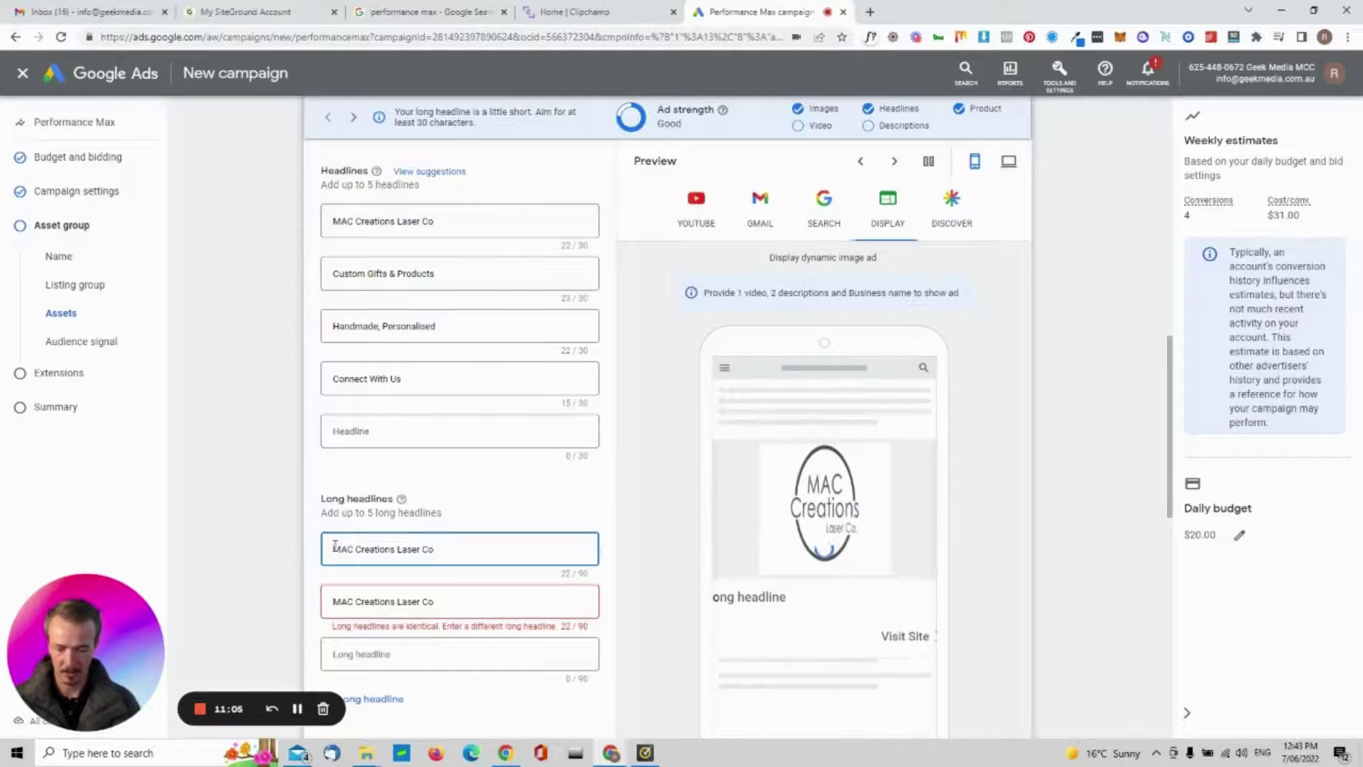
key("ctrl+v")
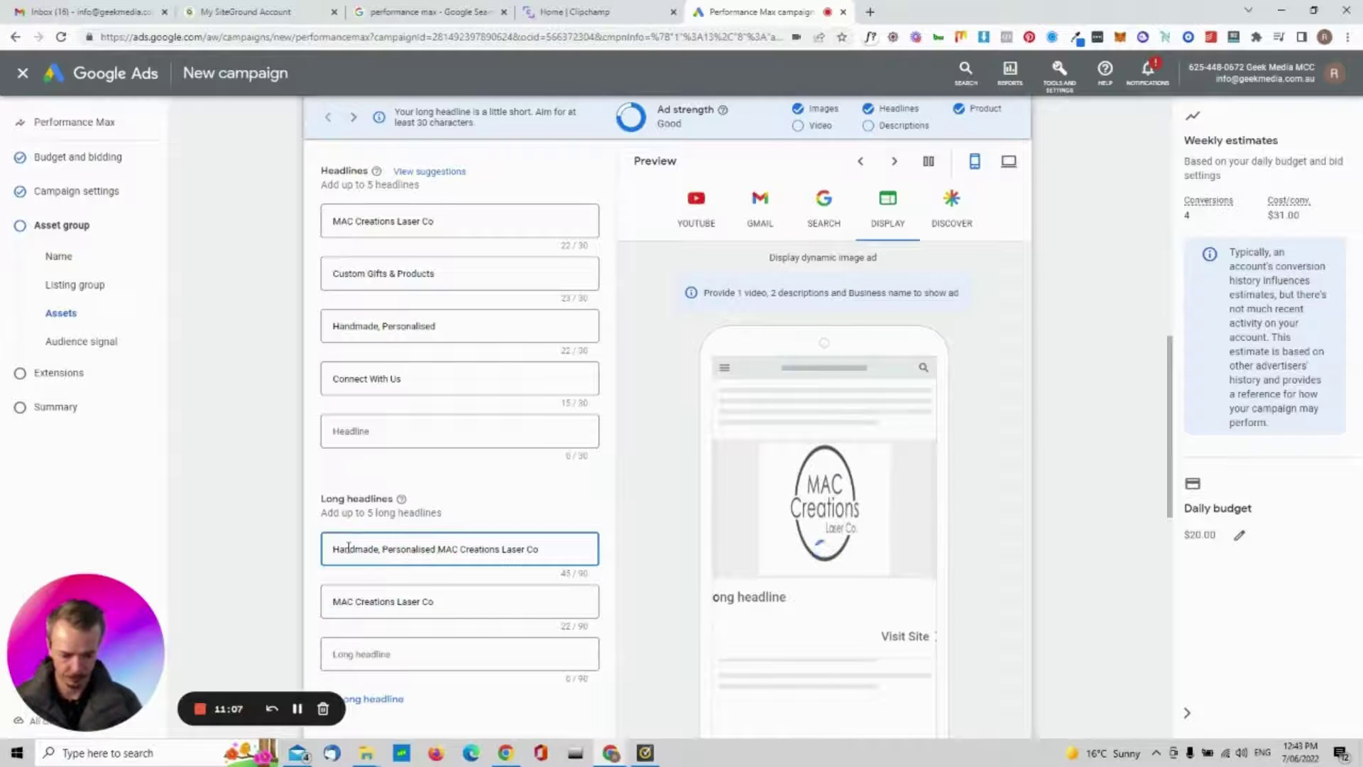
type("-")
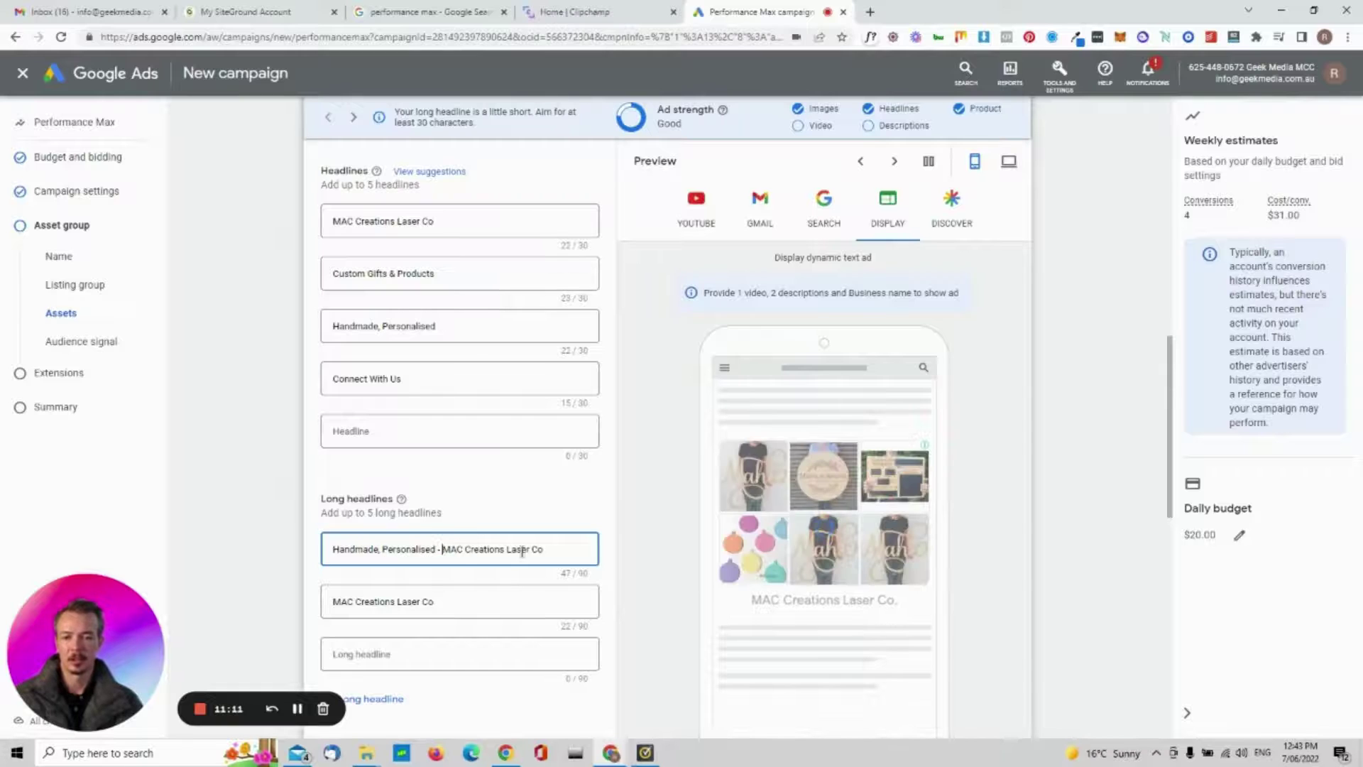
Extend the second long headline to "MAC Creations Laser Co - Handmade, Personalised gifts and items."
left_click(437, 602)
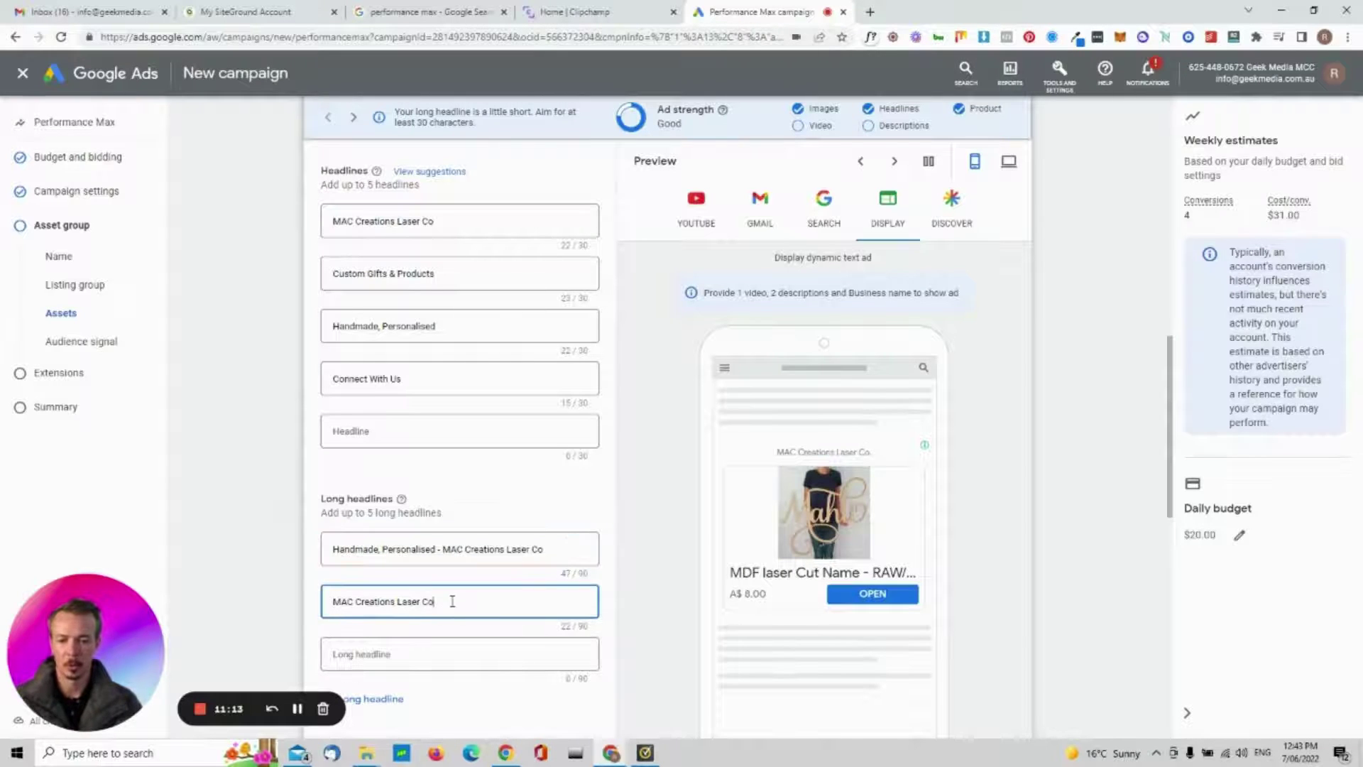
type("-")
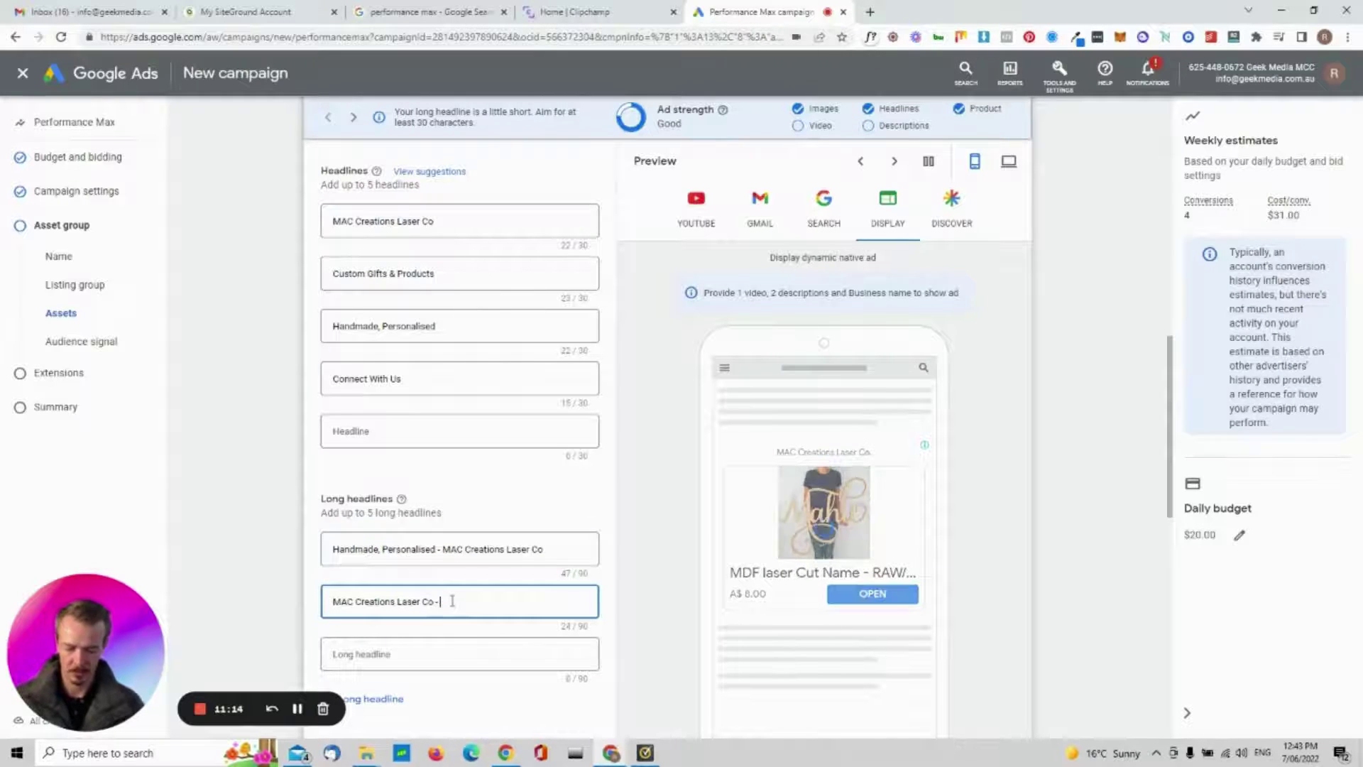
key("ctrl+v")
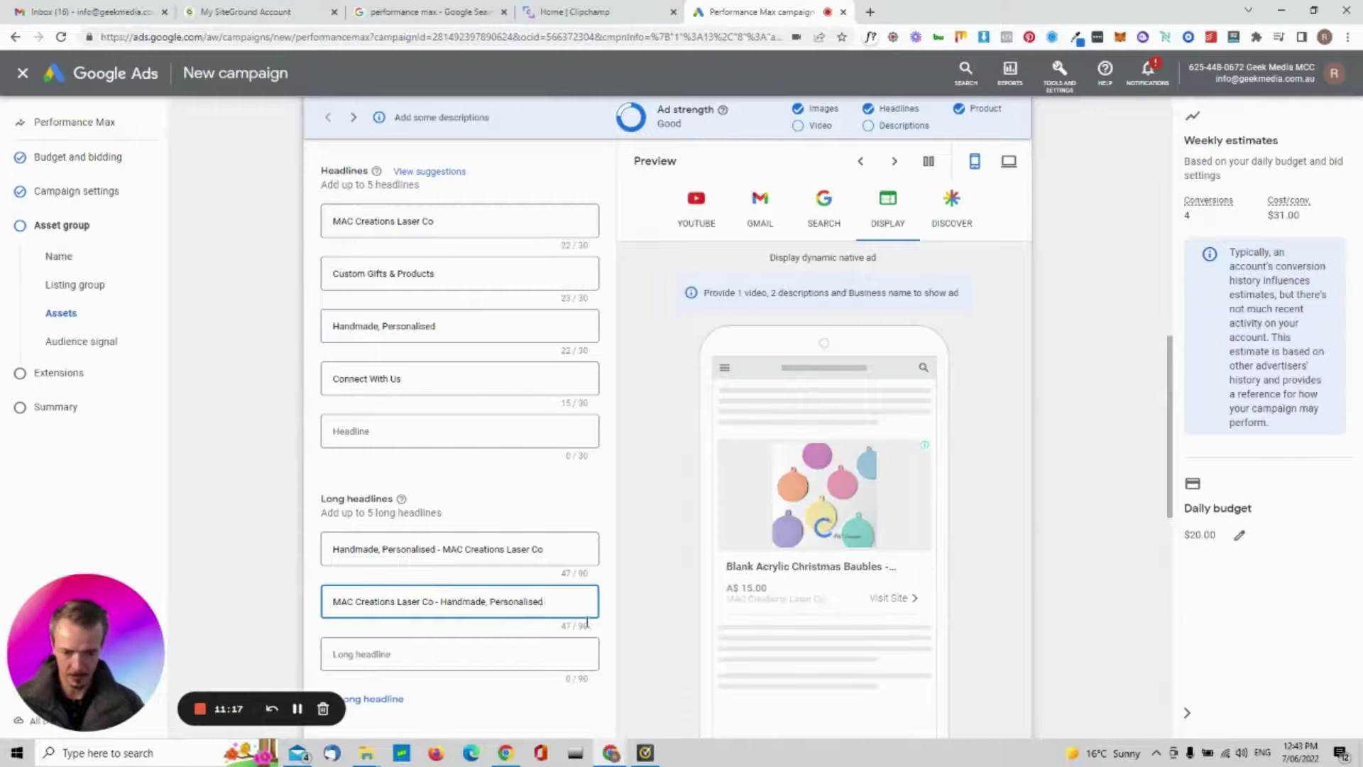
type("gi")
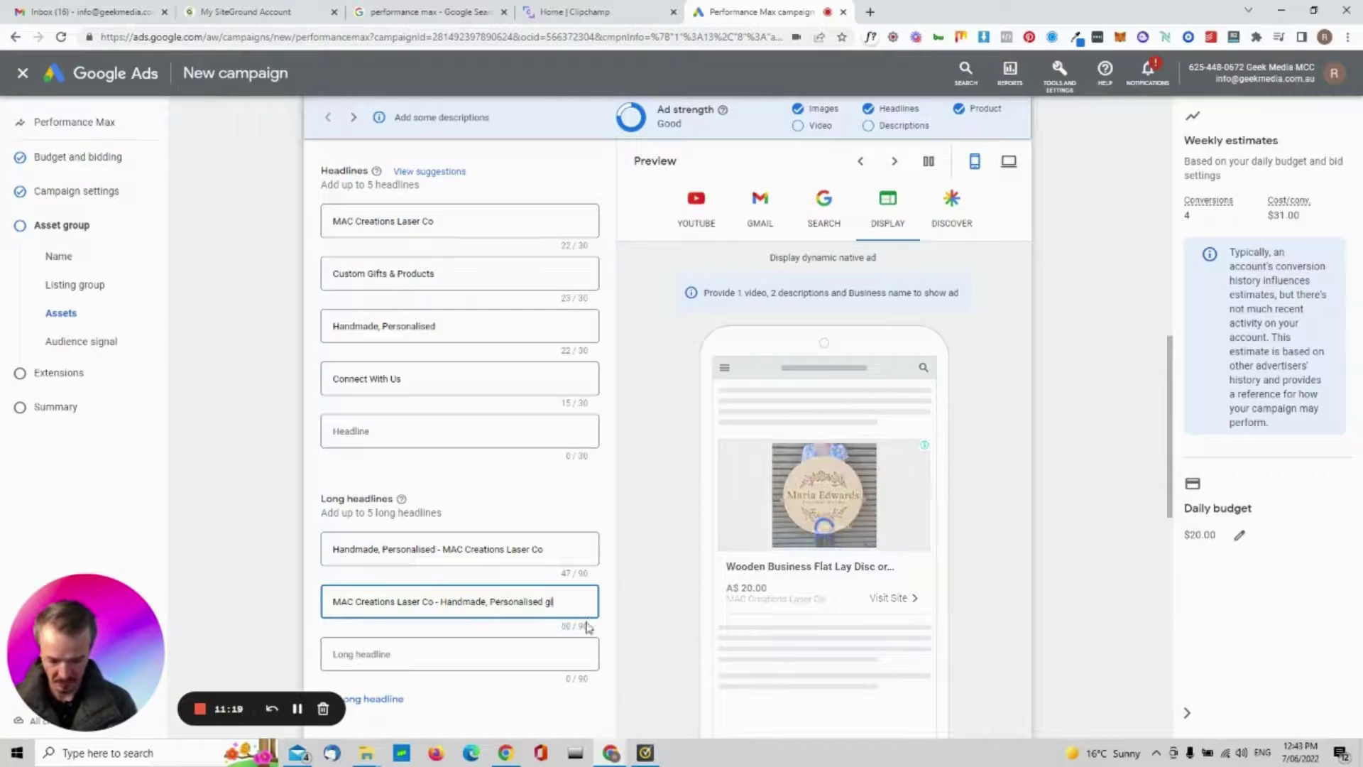
type("fts and ite")
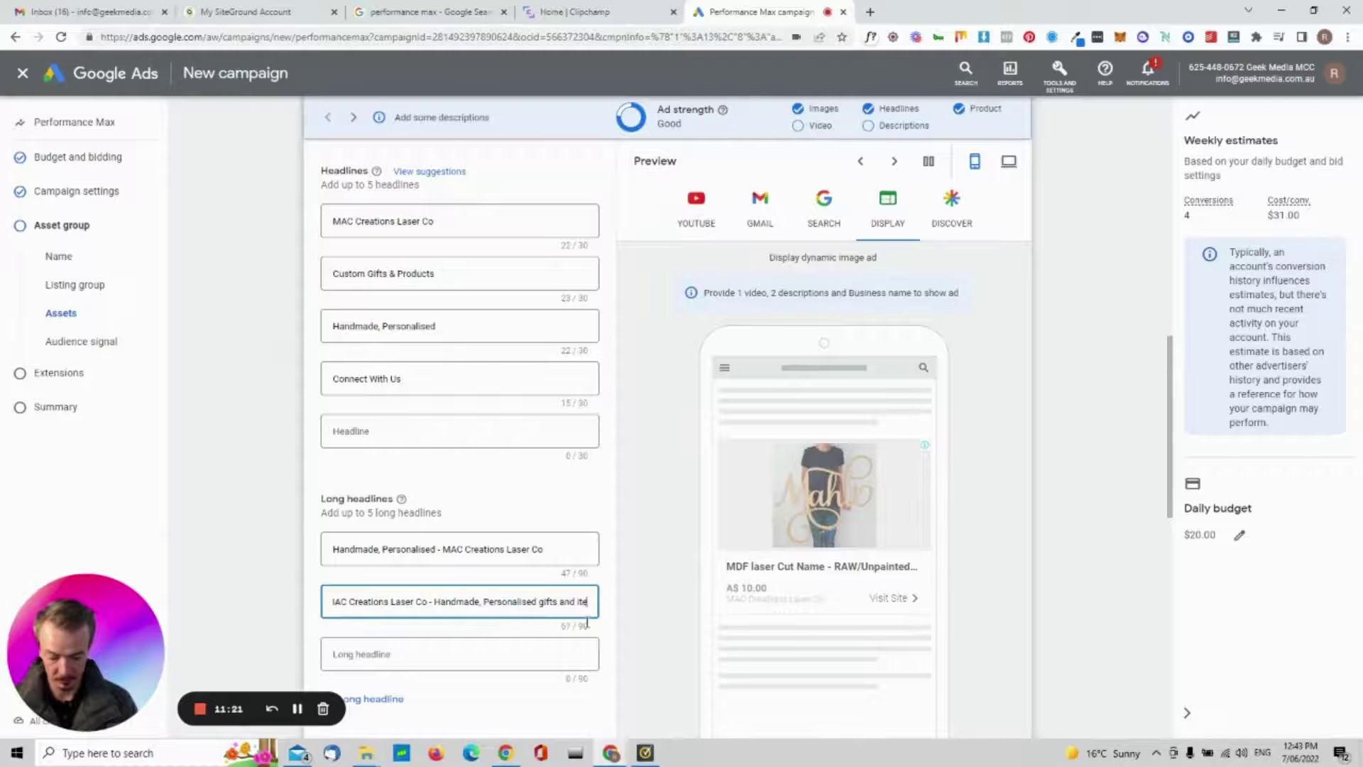
type("ms.")
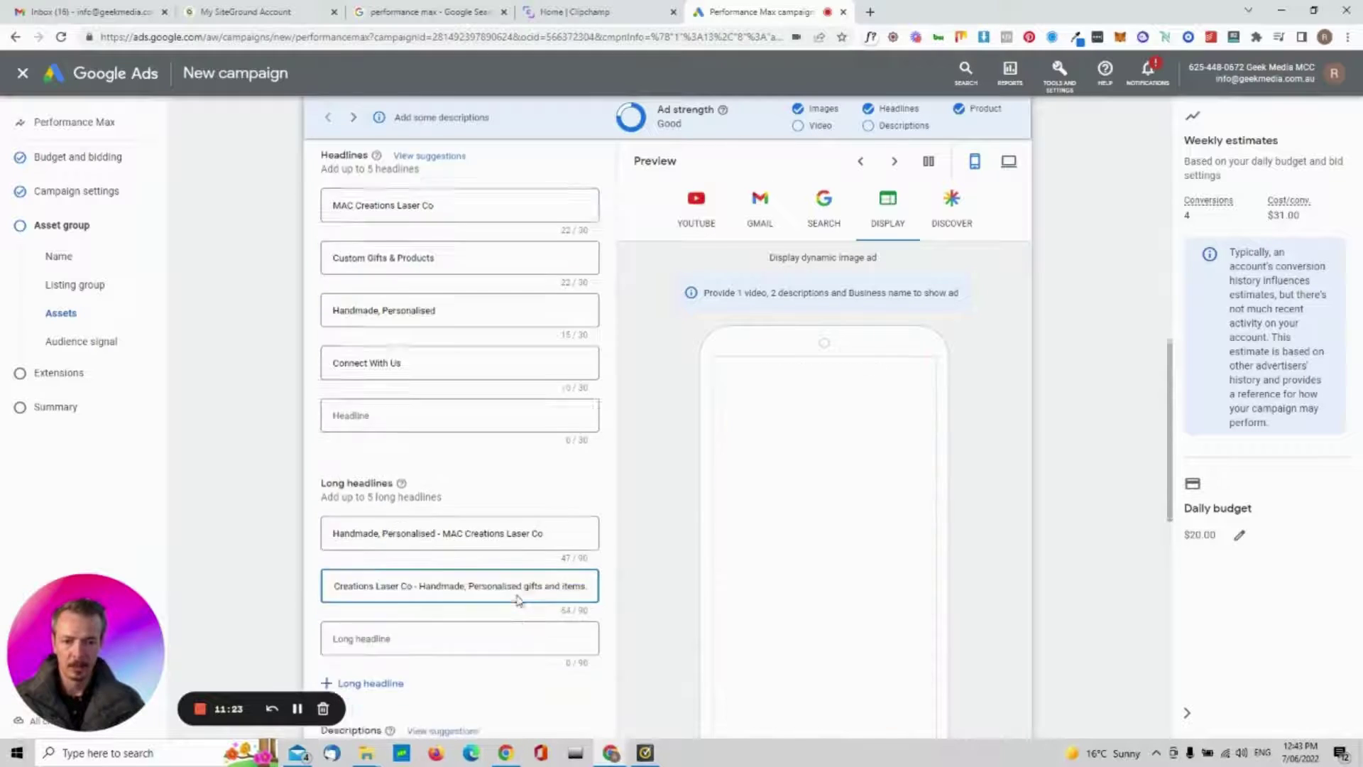
Append " - Shop Now." to the end of the first long headline
scroll(522, 596, "down", 4)
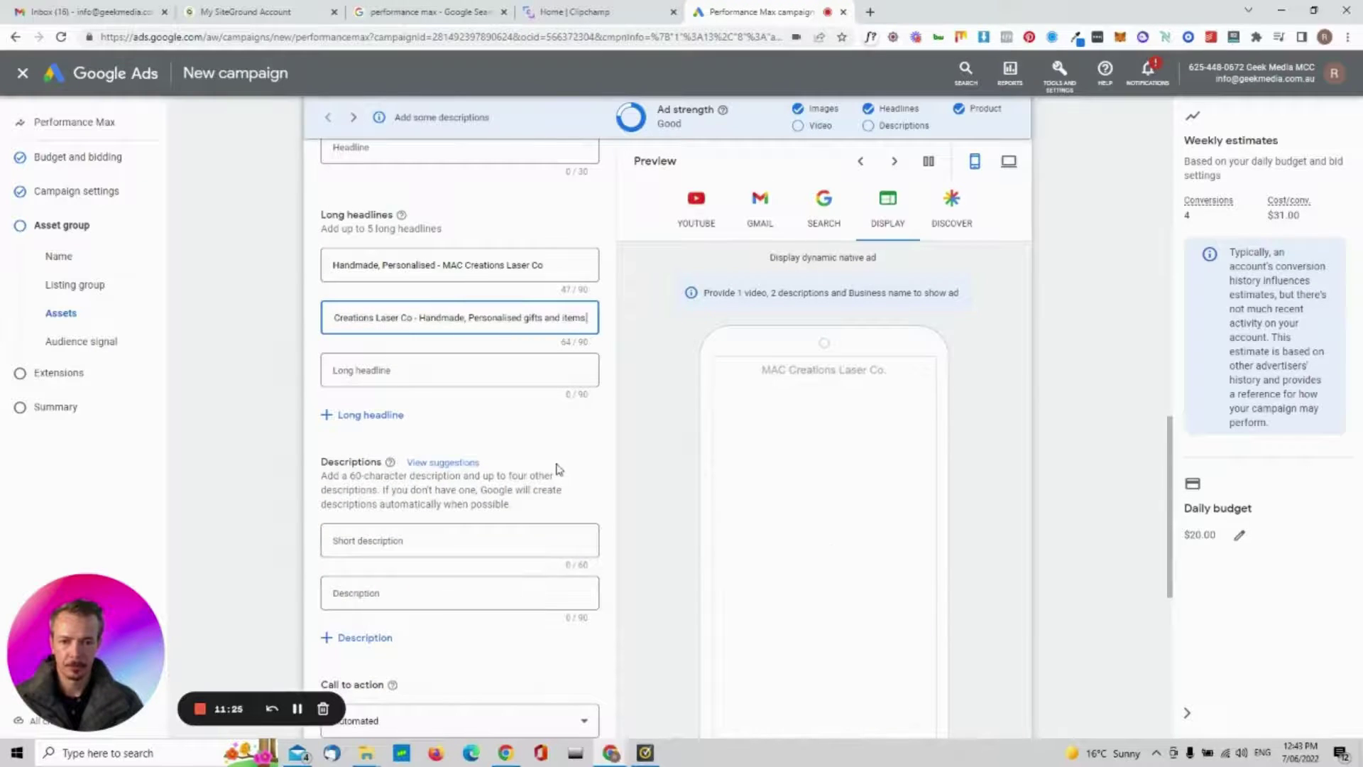
scroll(540, 467, "up", 3)
scroll(536, 477, "down", 1)
left_click(545, 407)
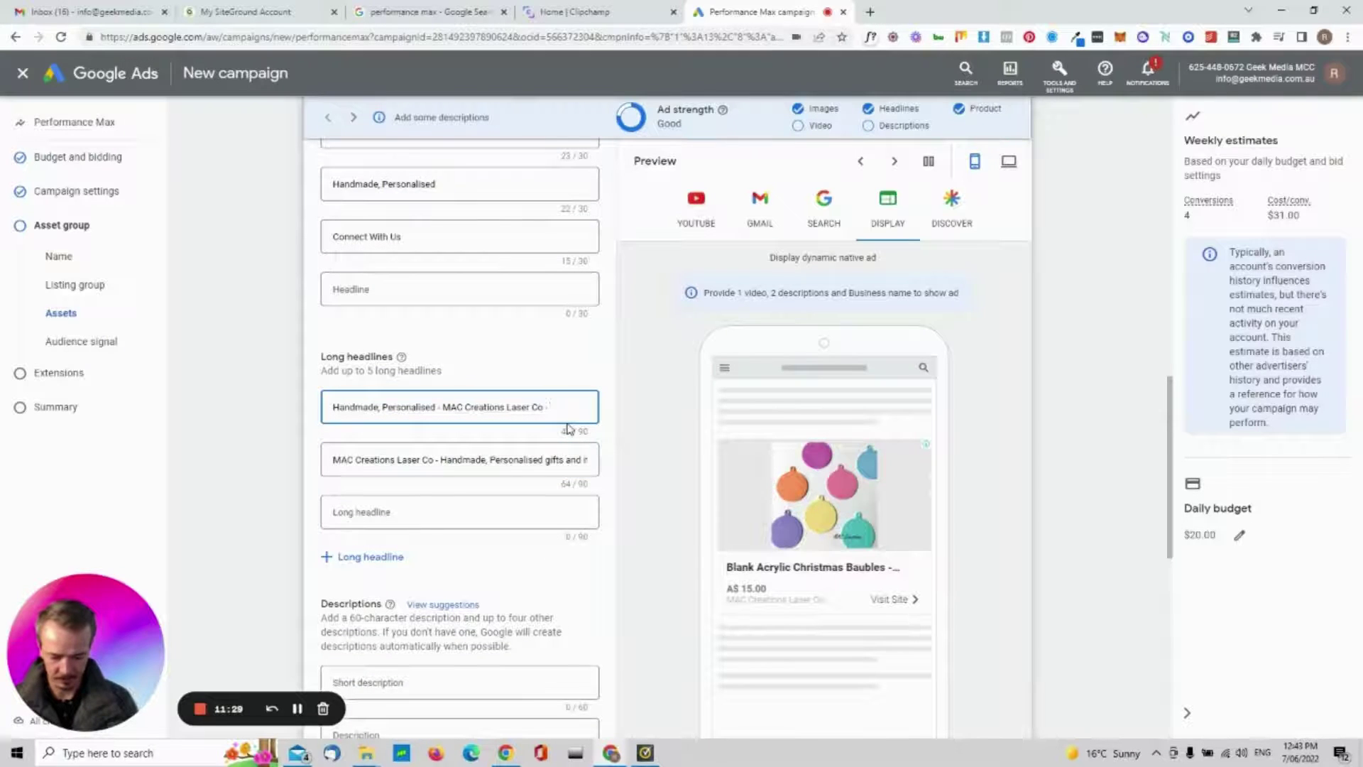
type("Shop Now!")
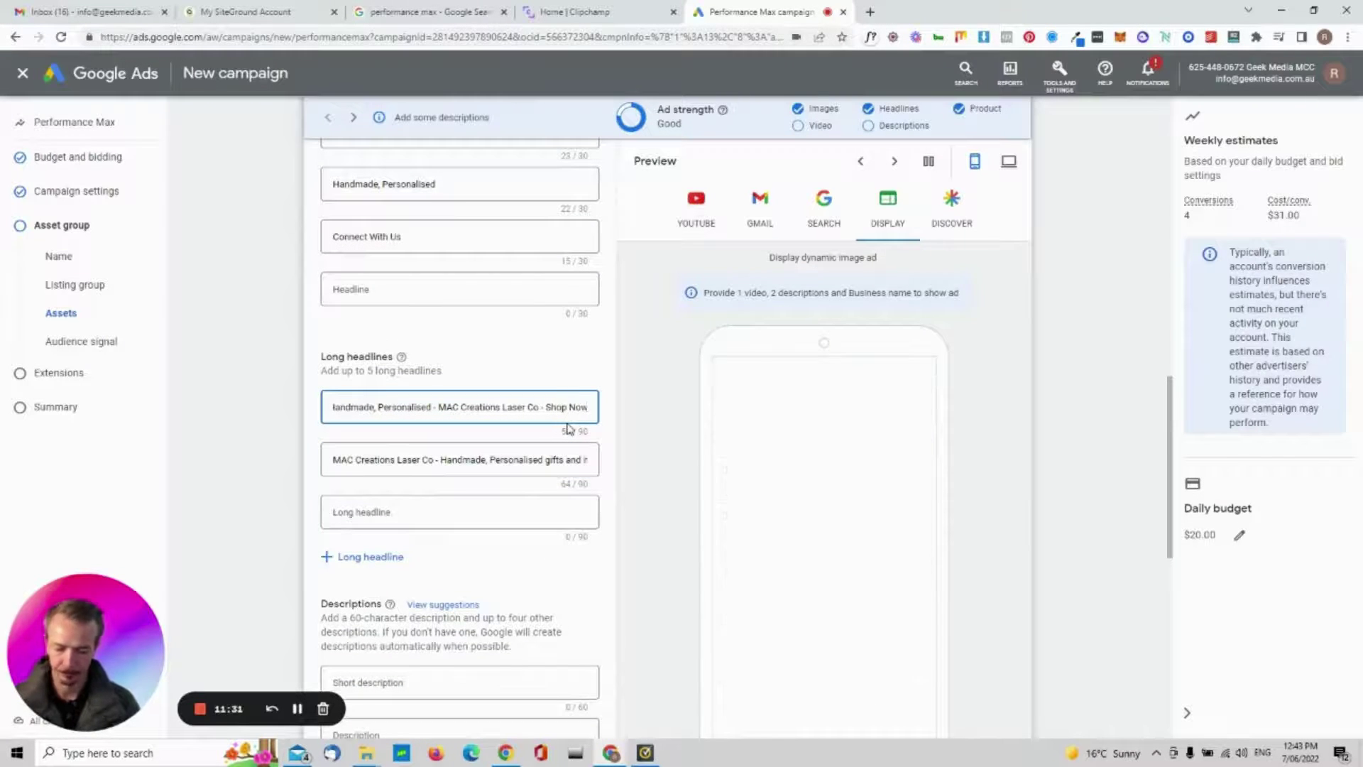
left_click(561, 459)
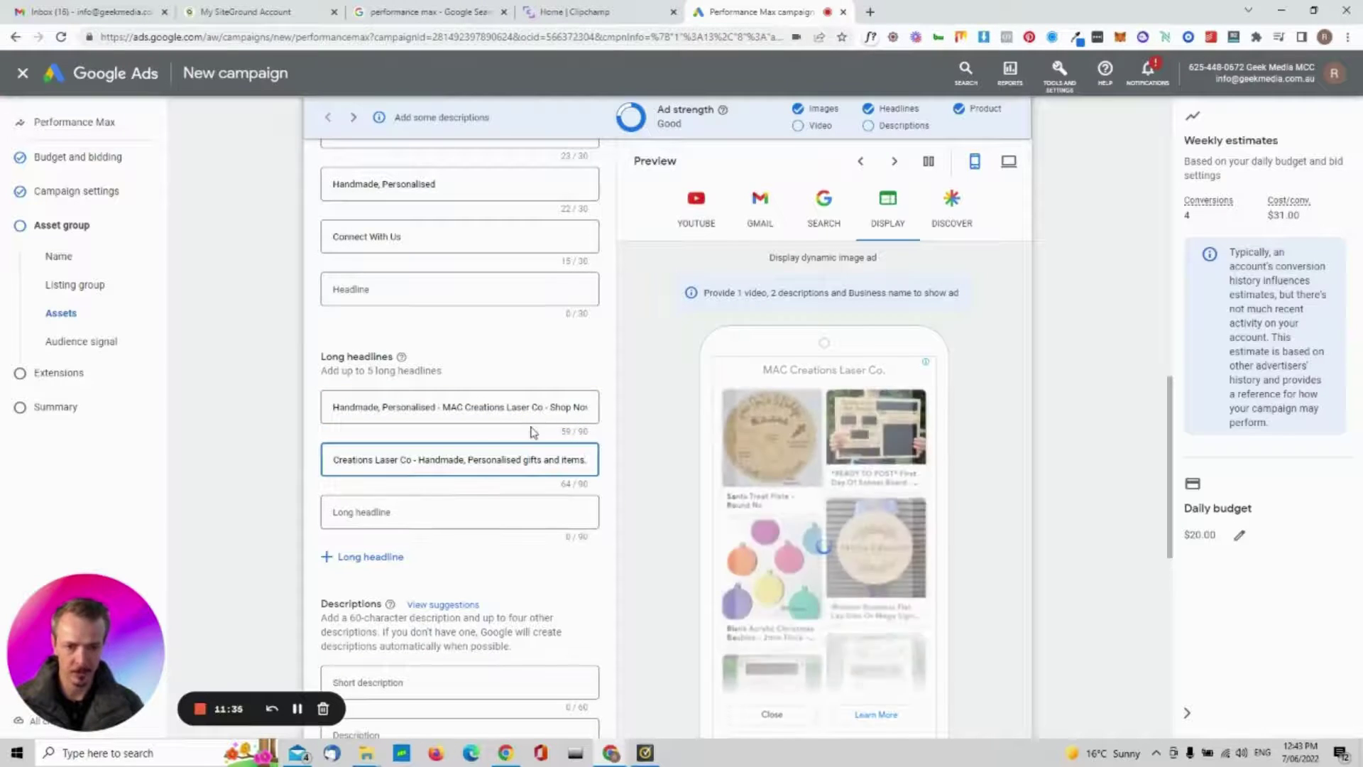
left_click_drag(551, 407, 639, 417)
left_click(586, 406)
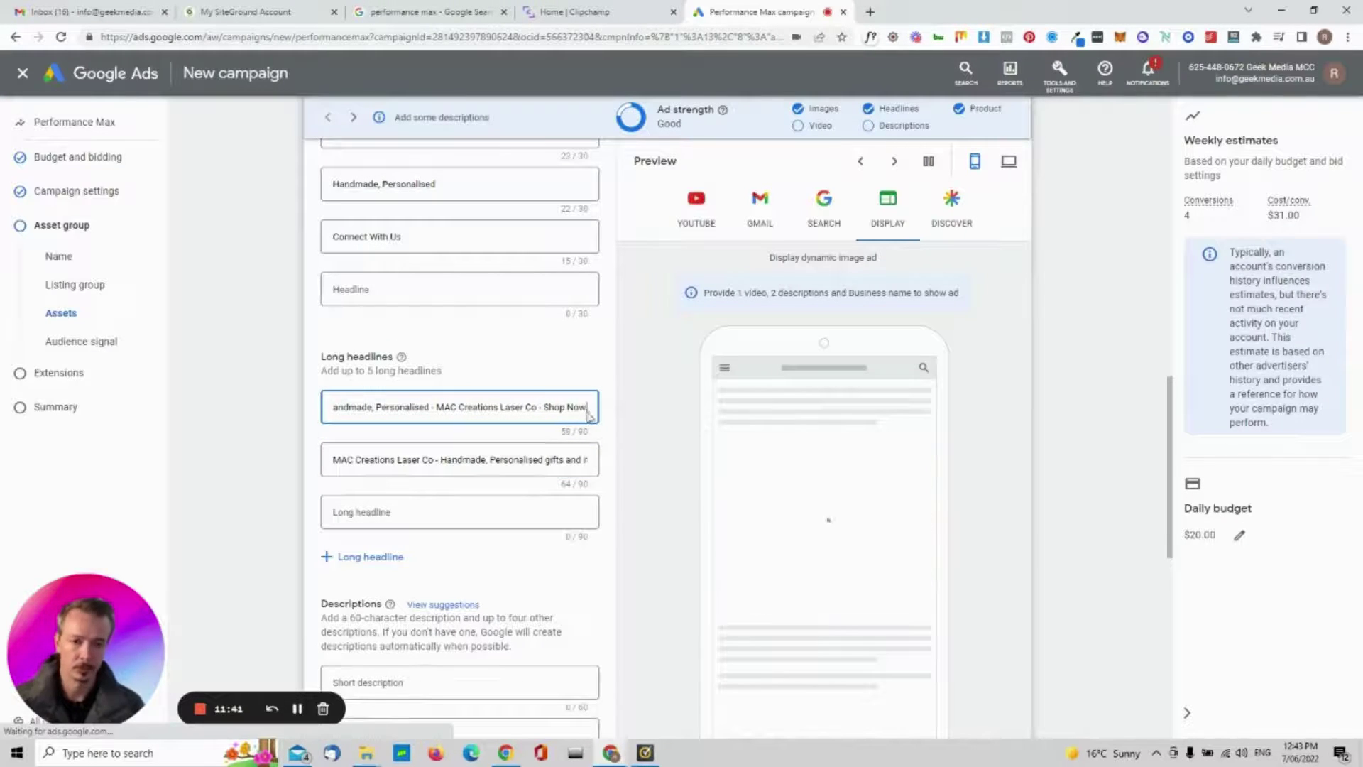
Pick the suggested short description "MAC Creations Laser Co. - Gifts, cake toppers, signage" and description "Laser Cut Wooden and Acrylic Cake Toppers, Gifts, Signage, Party and Home Decor"
scroll(487, 532, "down", 5)
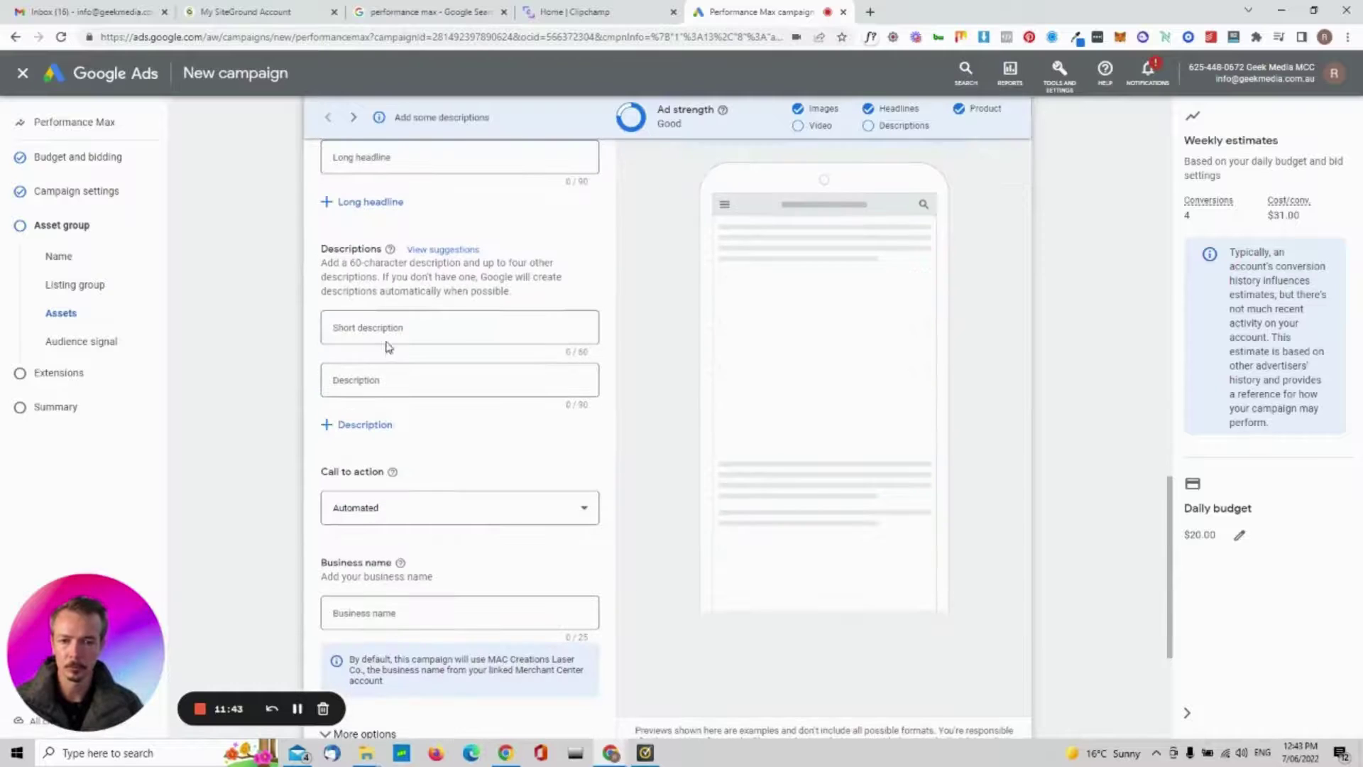
left_click(386, 330)
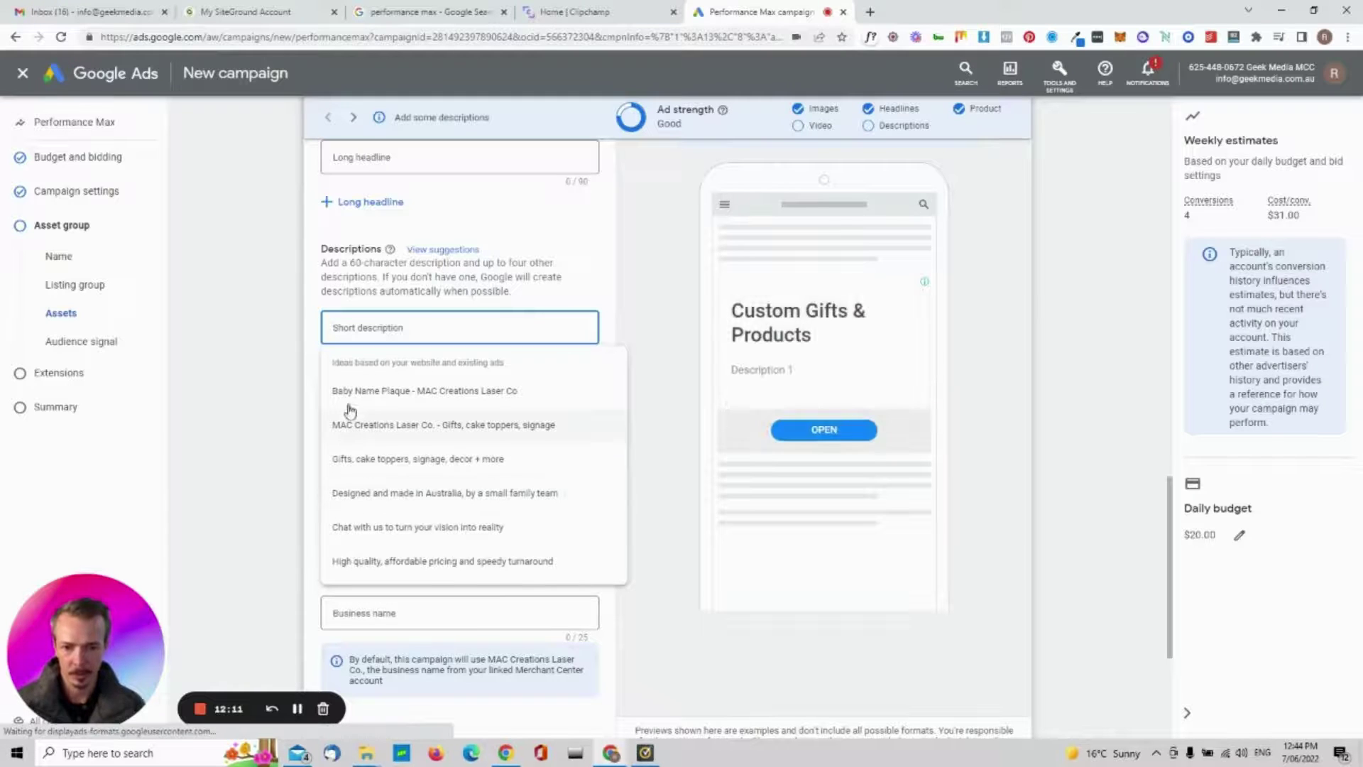
left_click(367, 434)
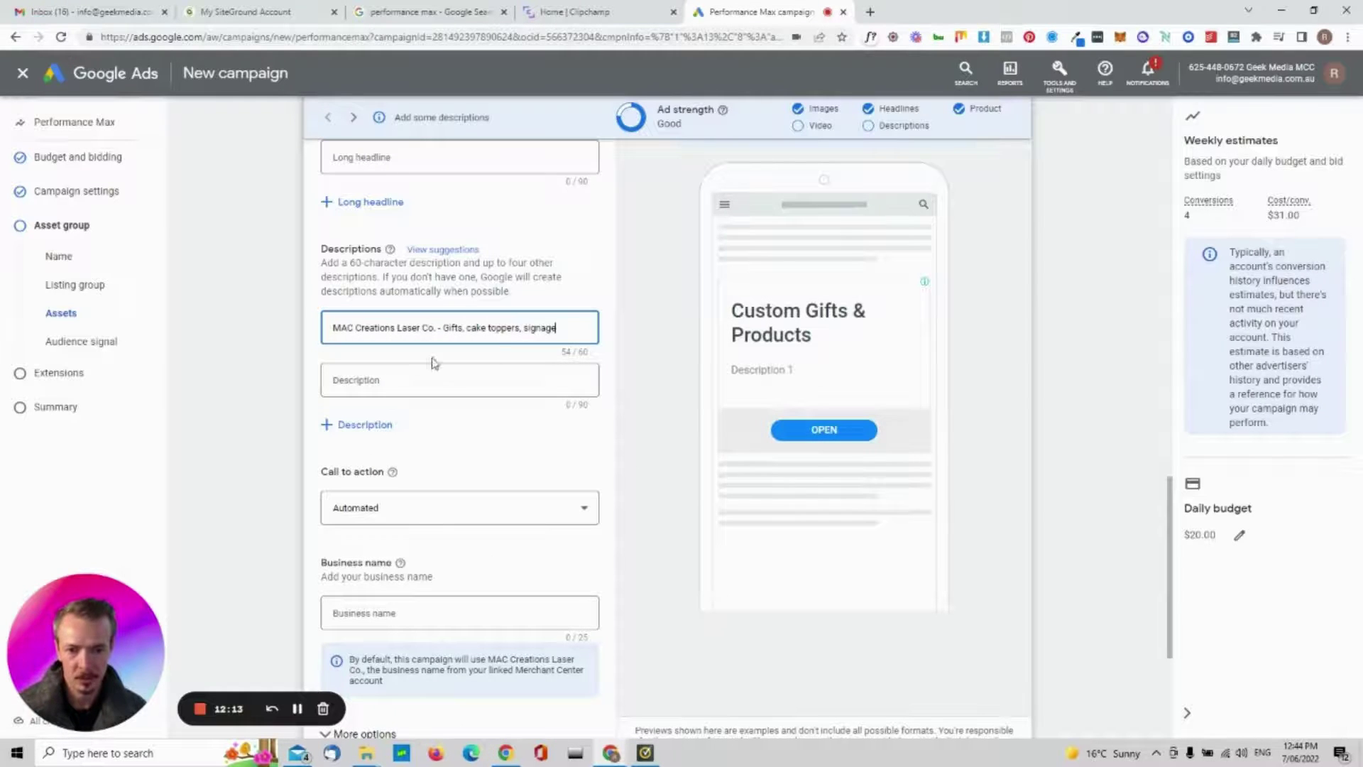
left_click(357, 376)
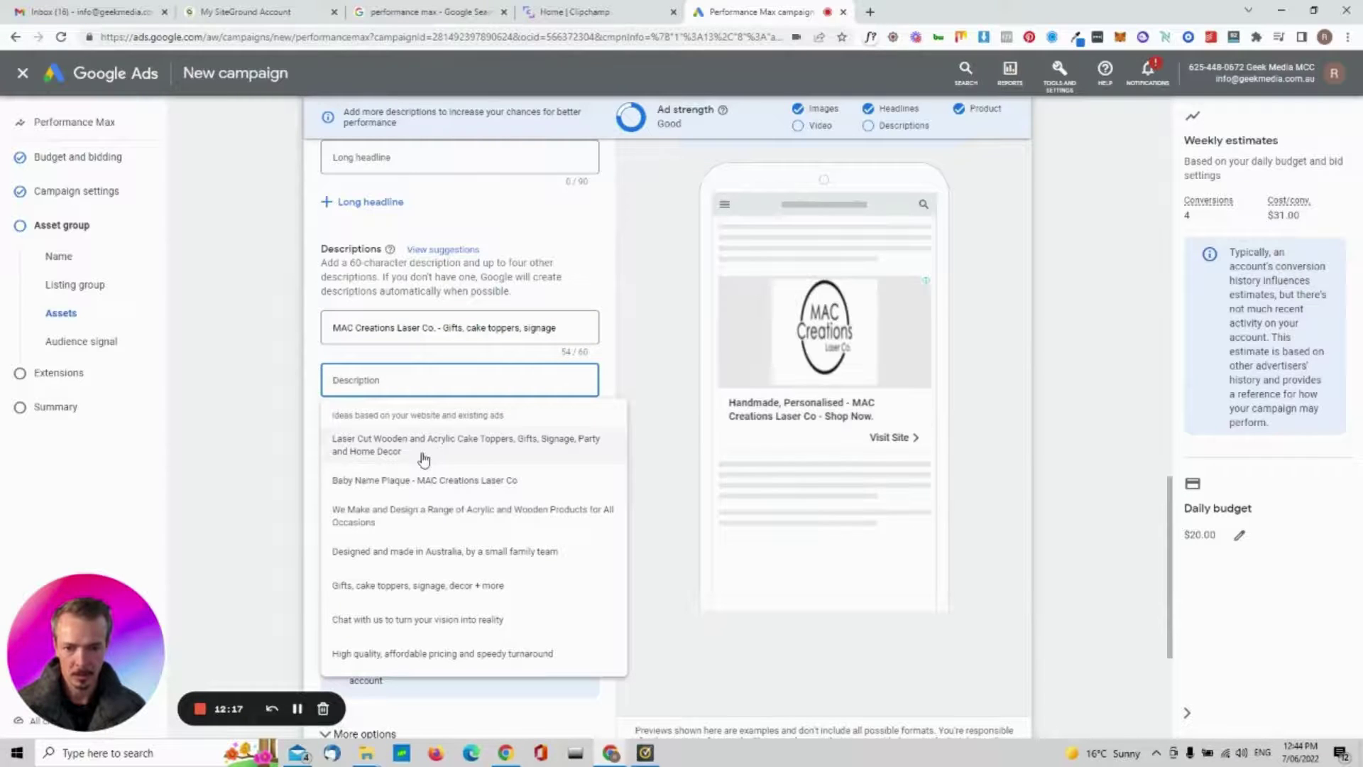
left_click(424, 458)
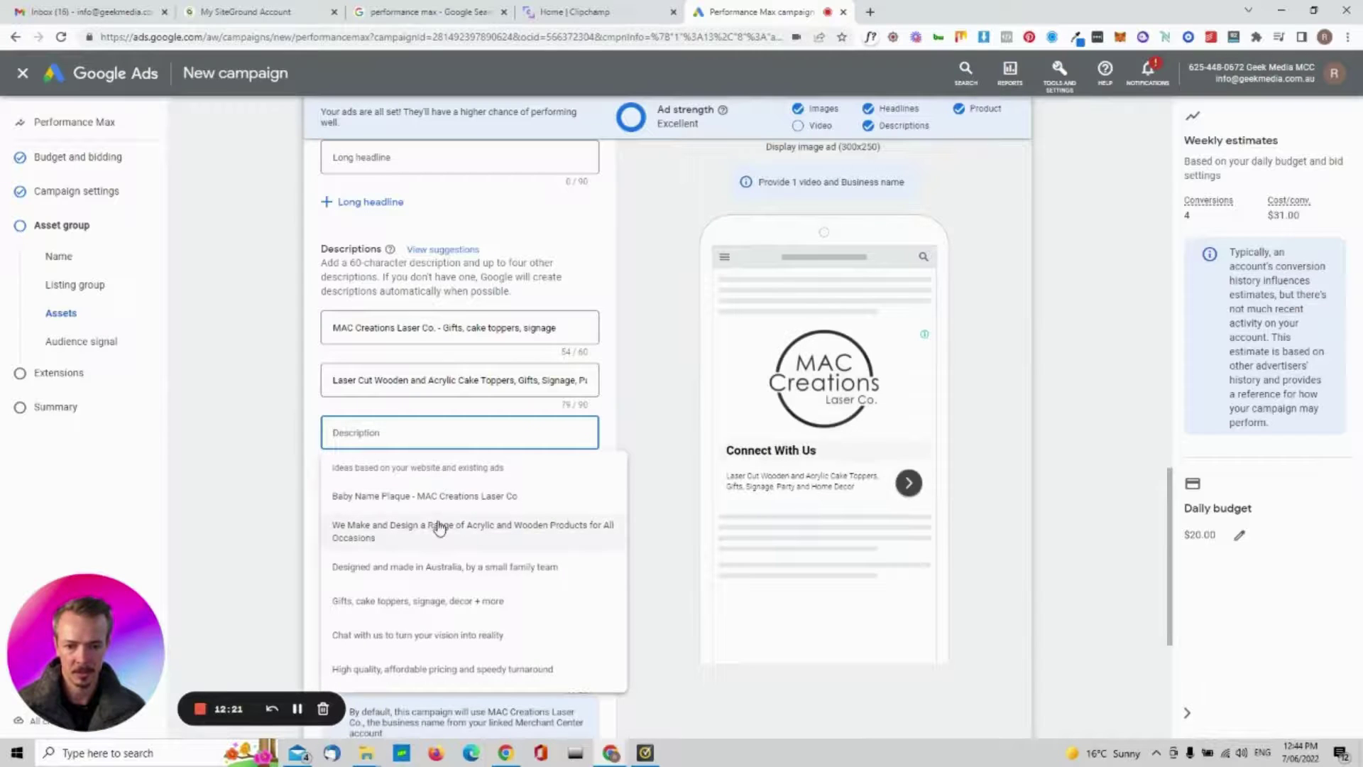
Add the suggested descriptions about acrylic and wooden products for all occasions, "Gifts, cake toppers, signage, decor + more" and "Baby Name Plaque - MAC Creations Laser Co"
left_click(435, 543)
left_click(395, 496)
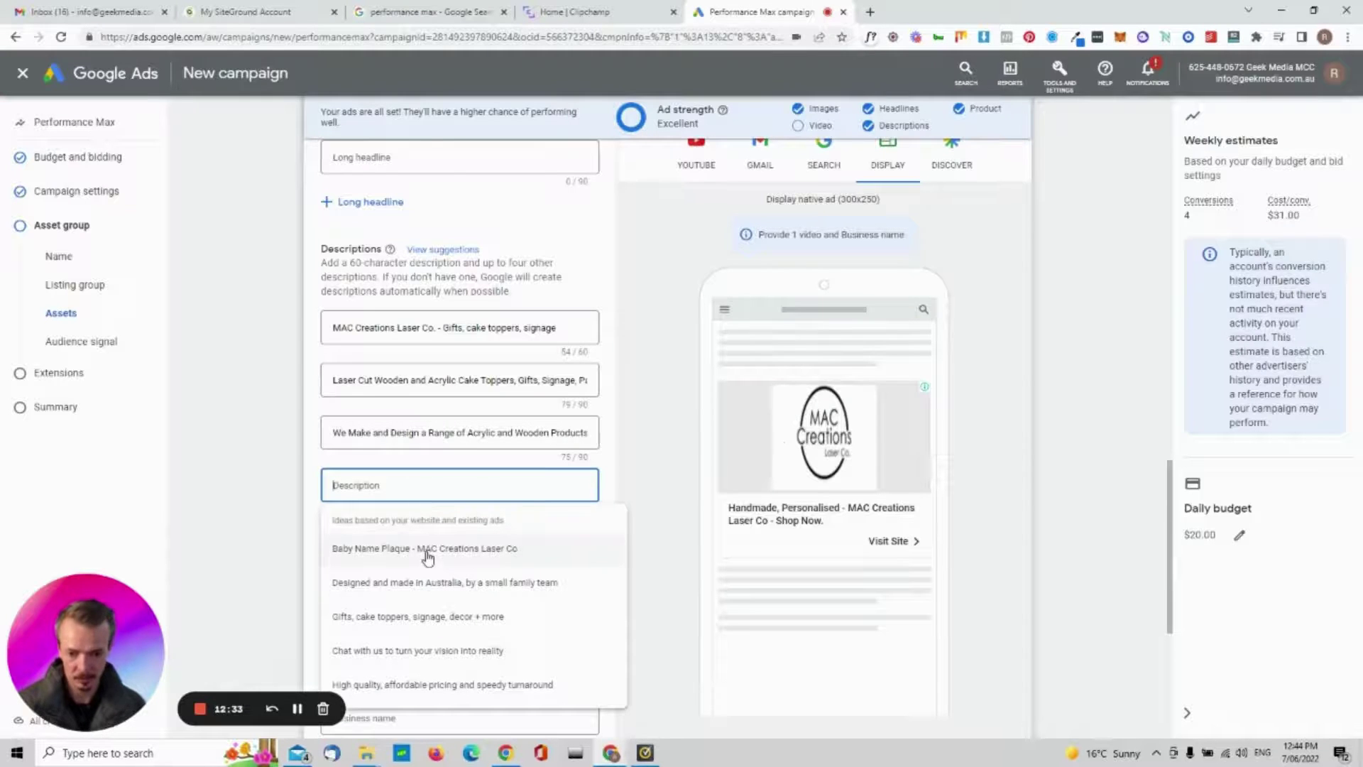
left_click(402, 616)
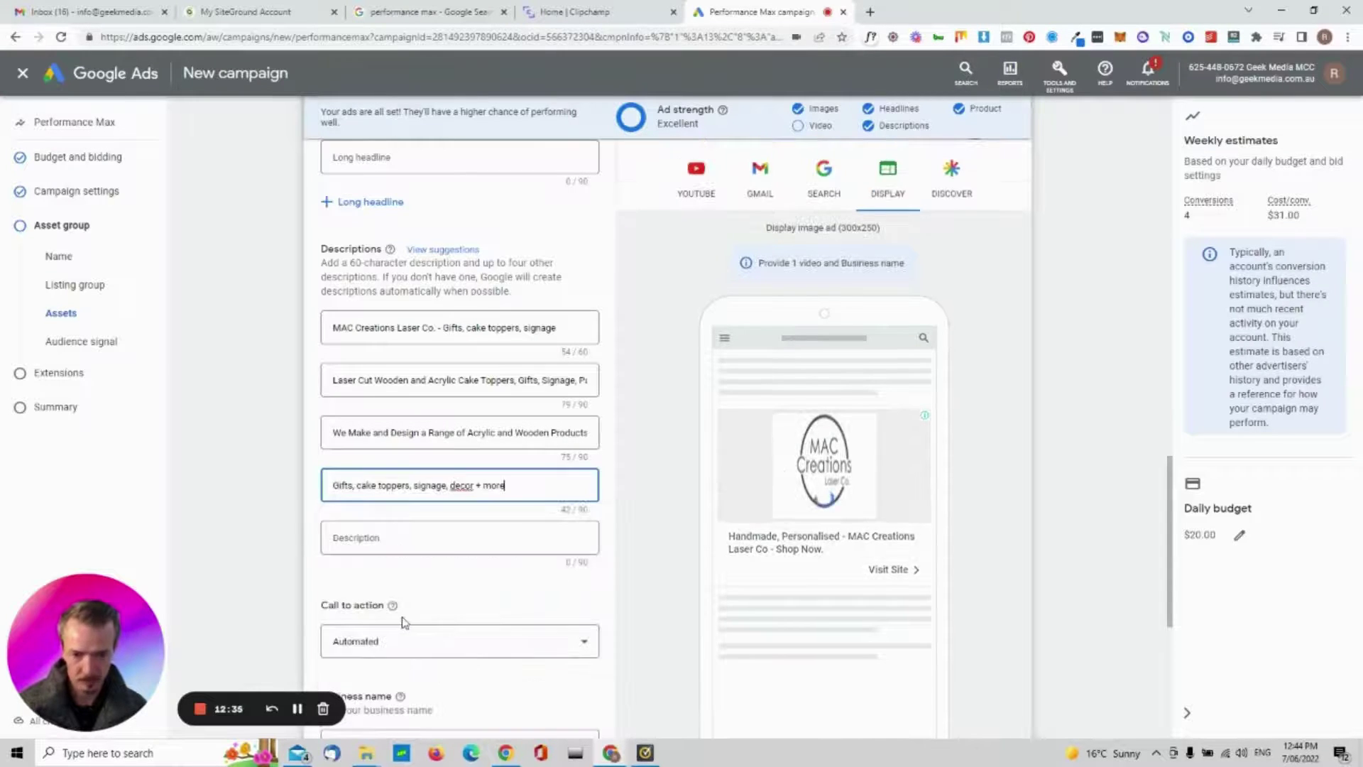
left_click(420, 536)
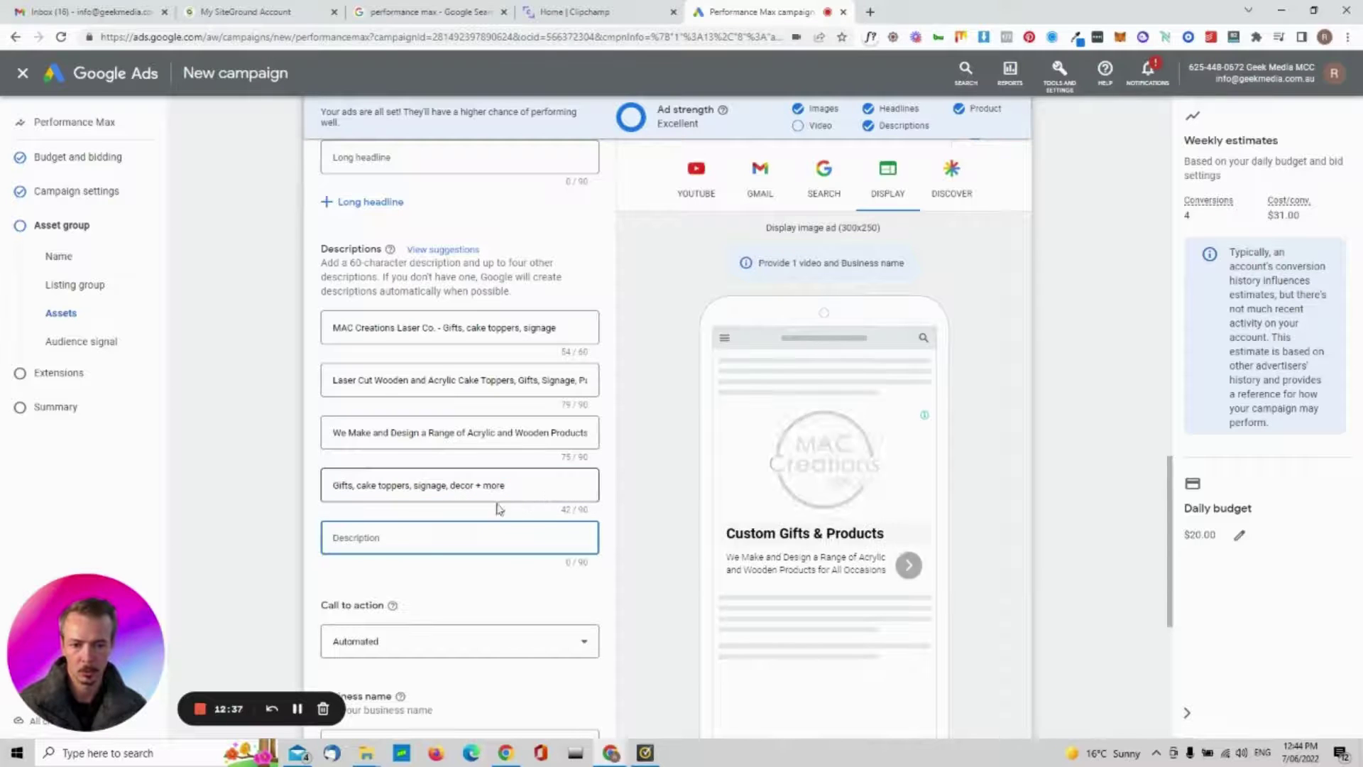
left_click(383, 533)
left_click(397, 605)
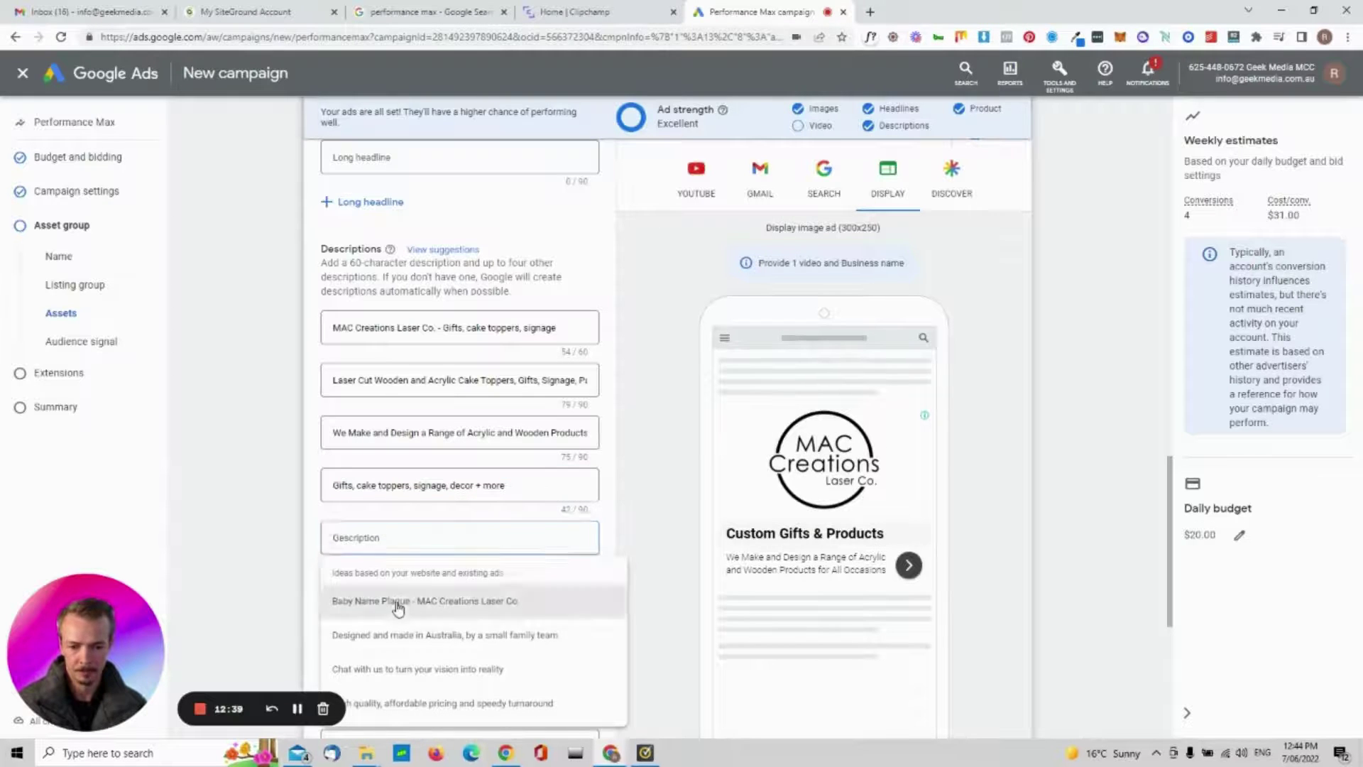
Review the call-to-action options available for the asset group
scroll(408, 568, "down", 2)
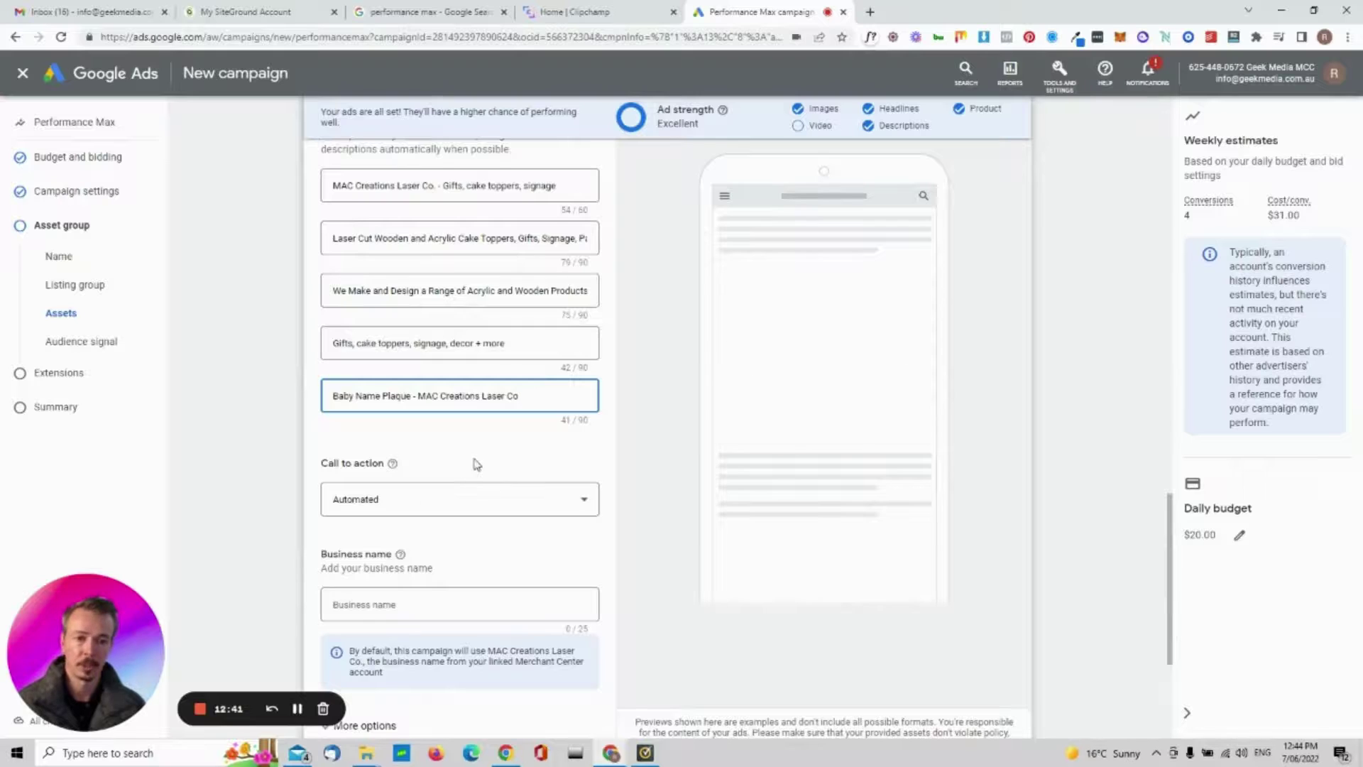
scroll(469, 461, "up", 2)
scroll(454, 468, "down", 3)
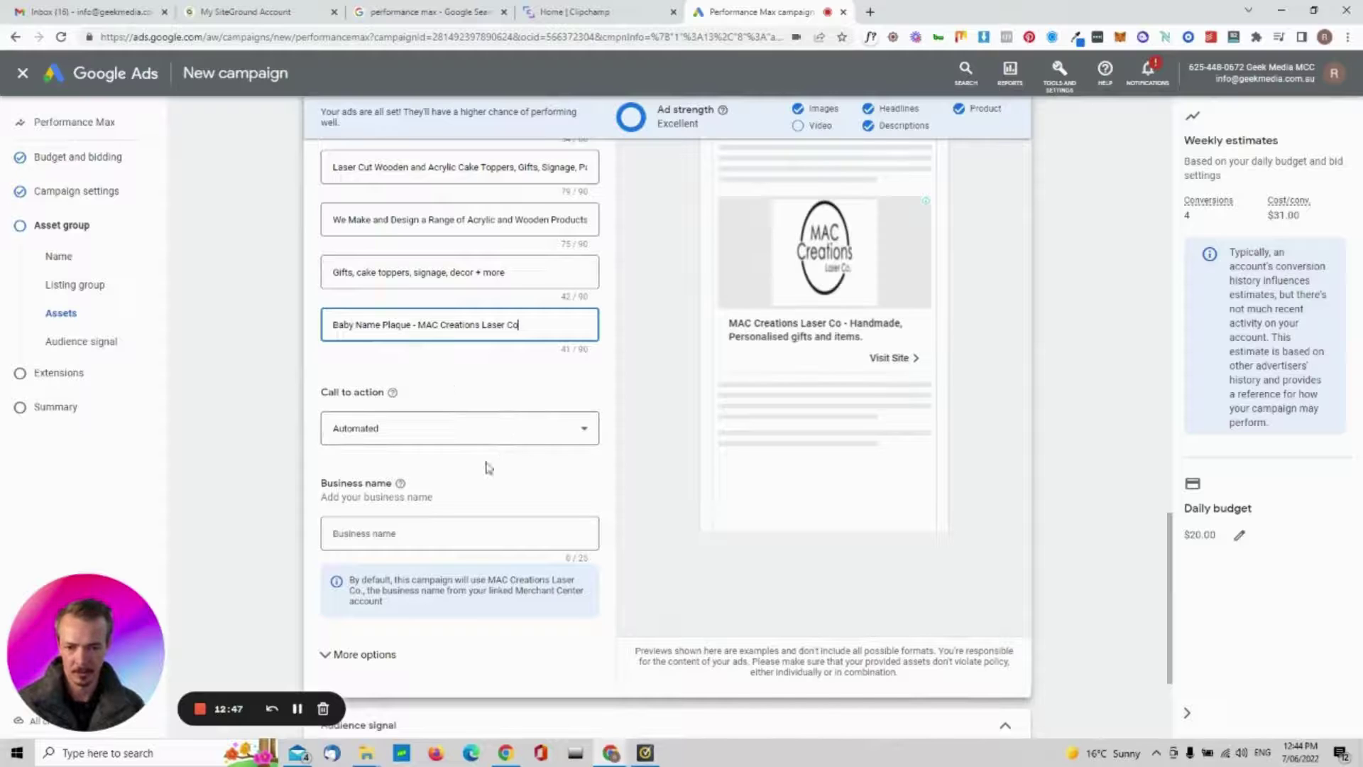
left_click(465, 428)
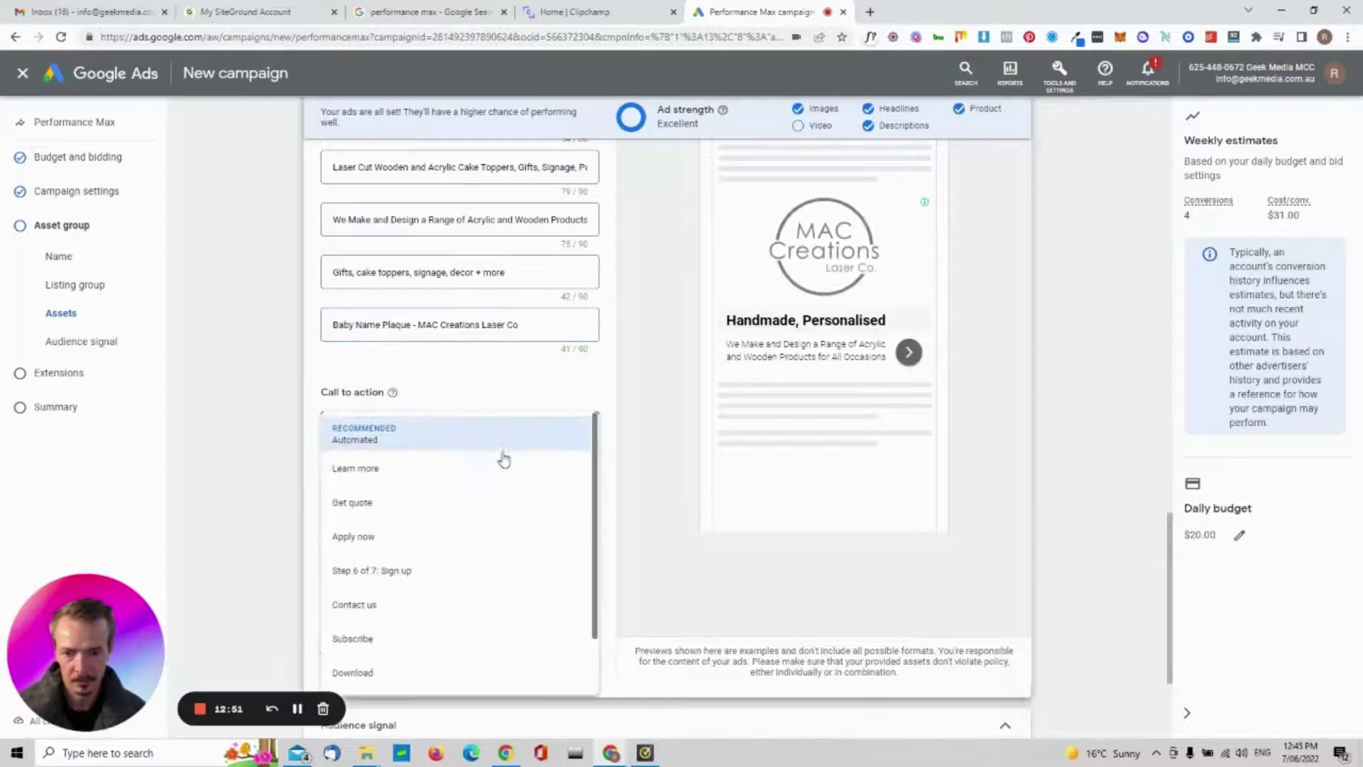
left_click(482, 390)
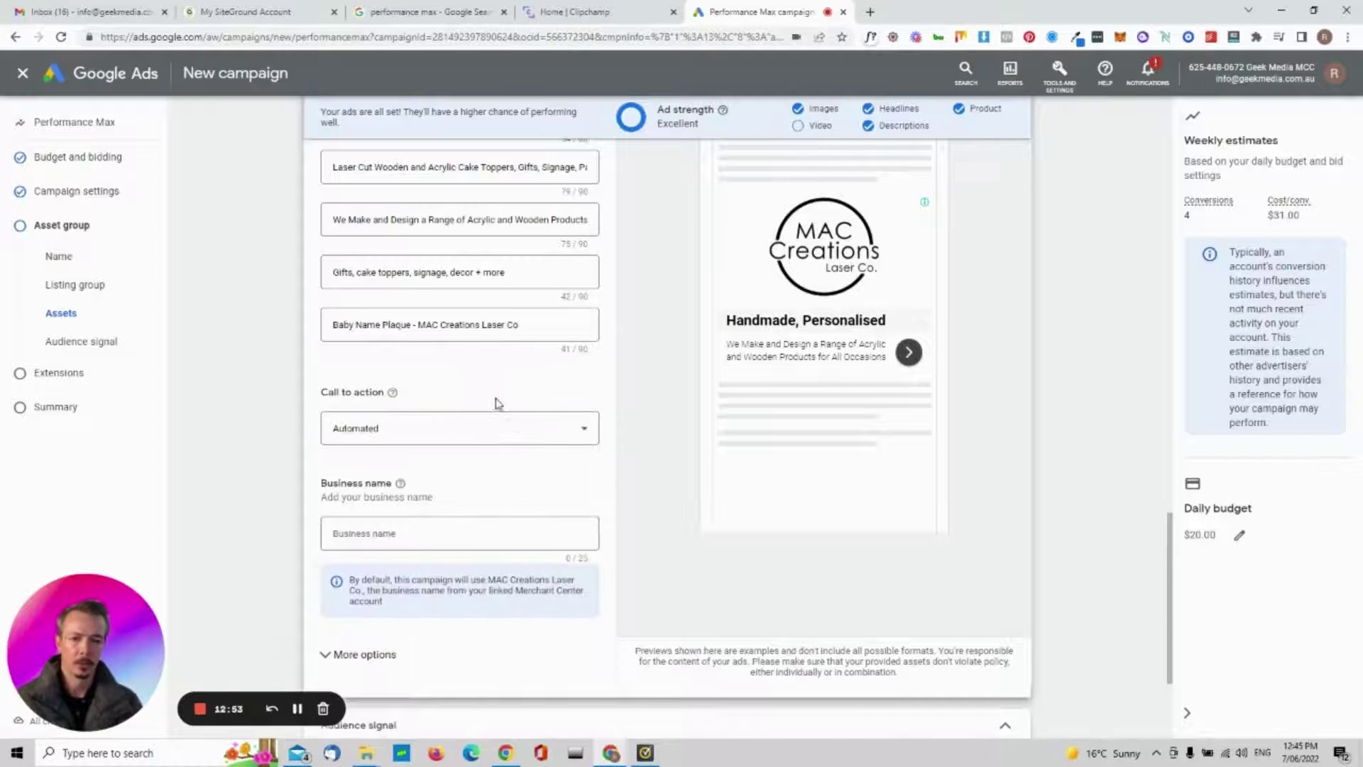
left_click(505, 427)
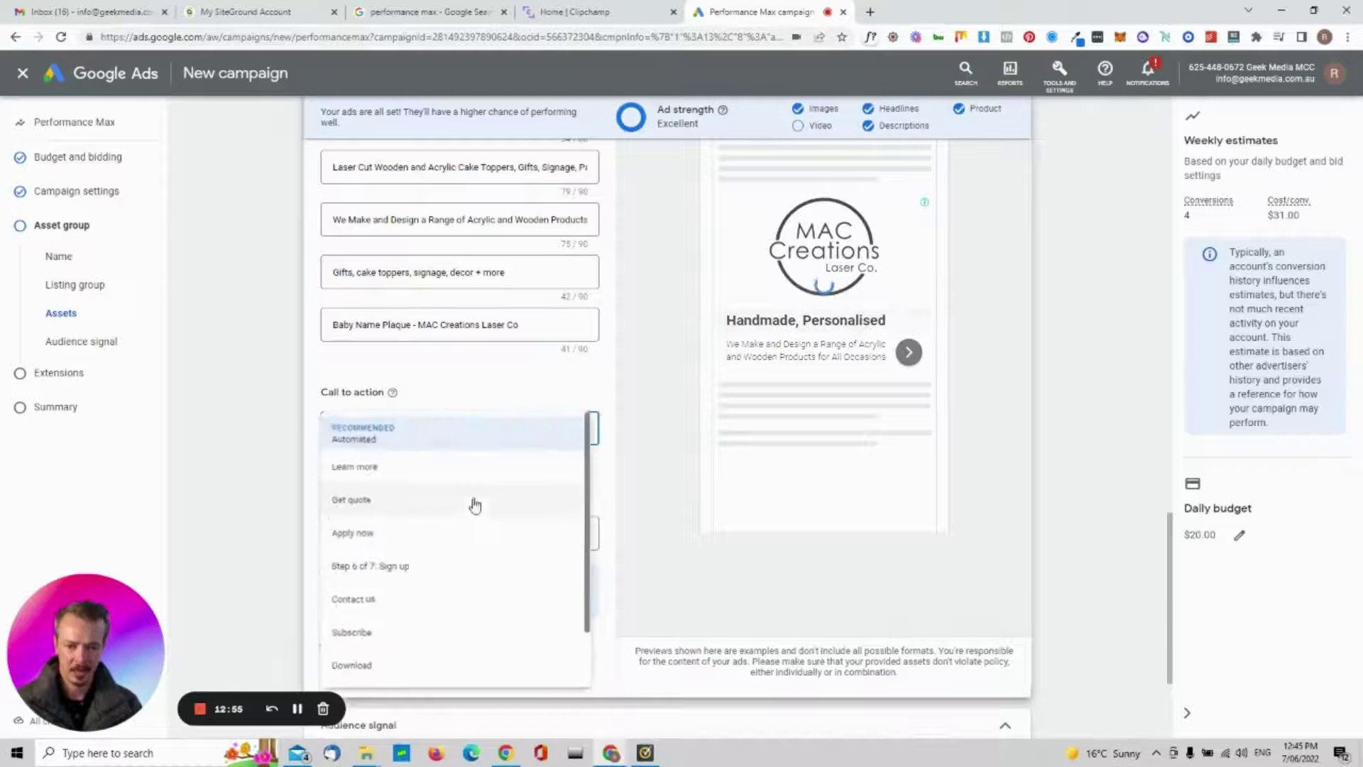
scroll(404, 554, "down", 2)
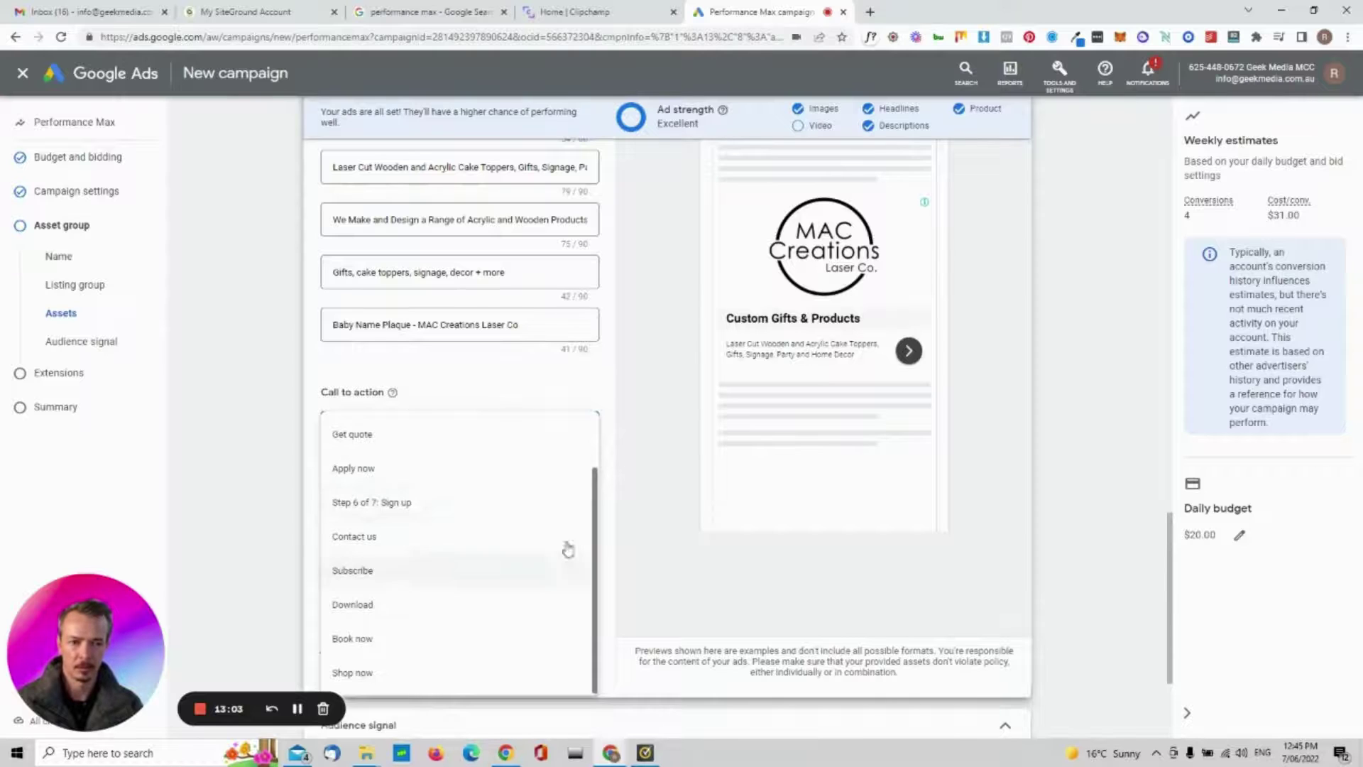
left_click(542, 371)
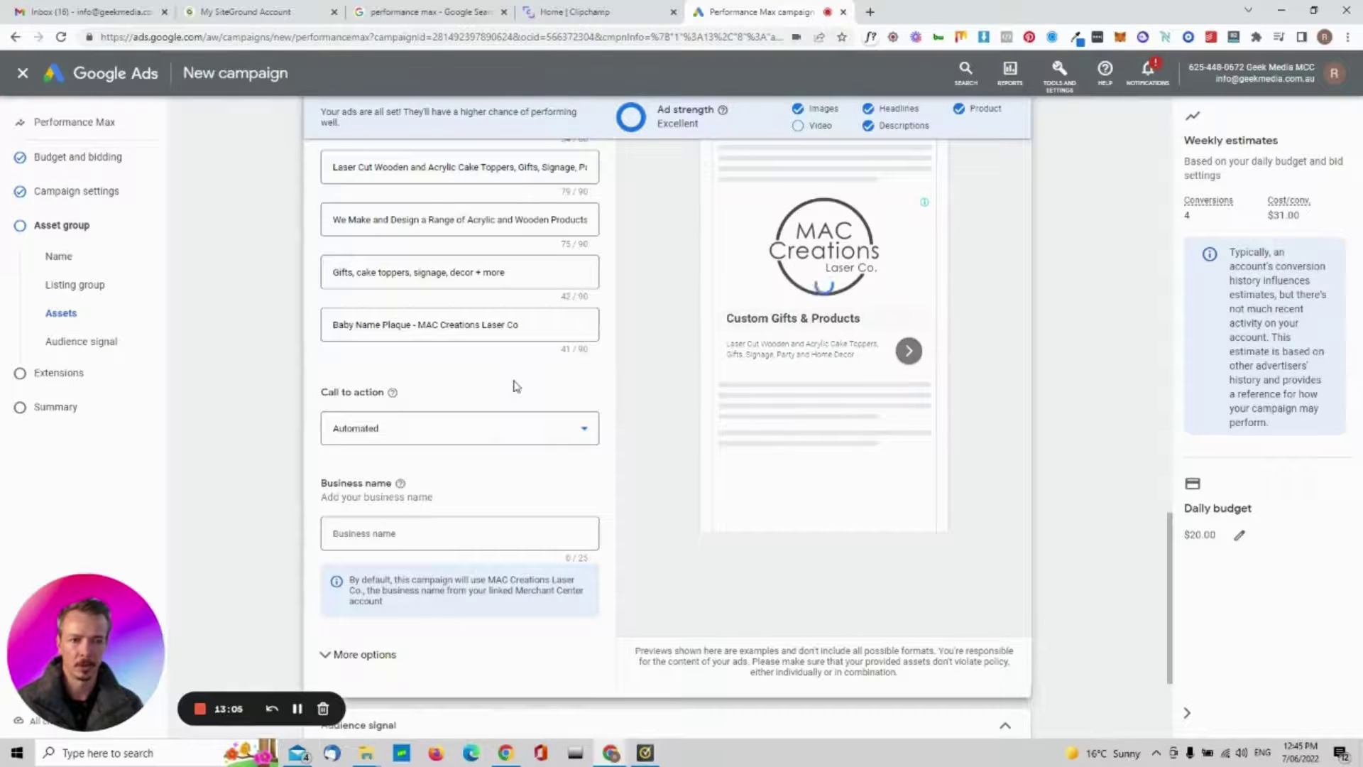
Enter "Mac Creations Laser Co." as the business name for the asset group
scroll(552, 445, "down", 1)
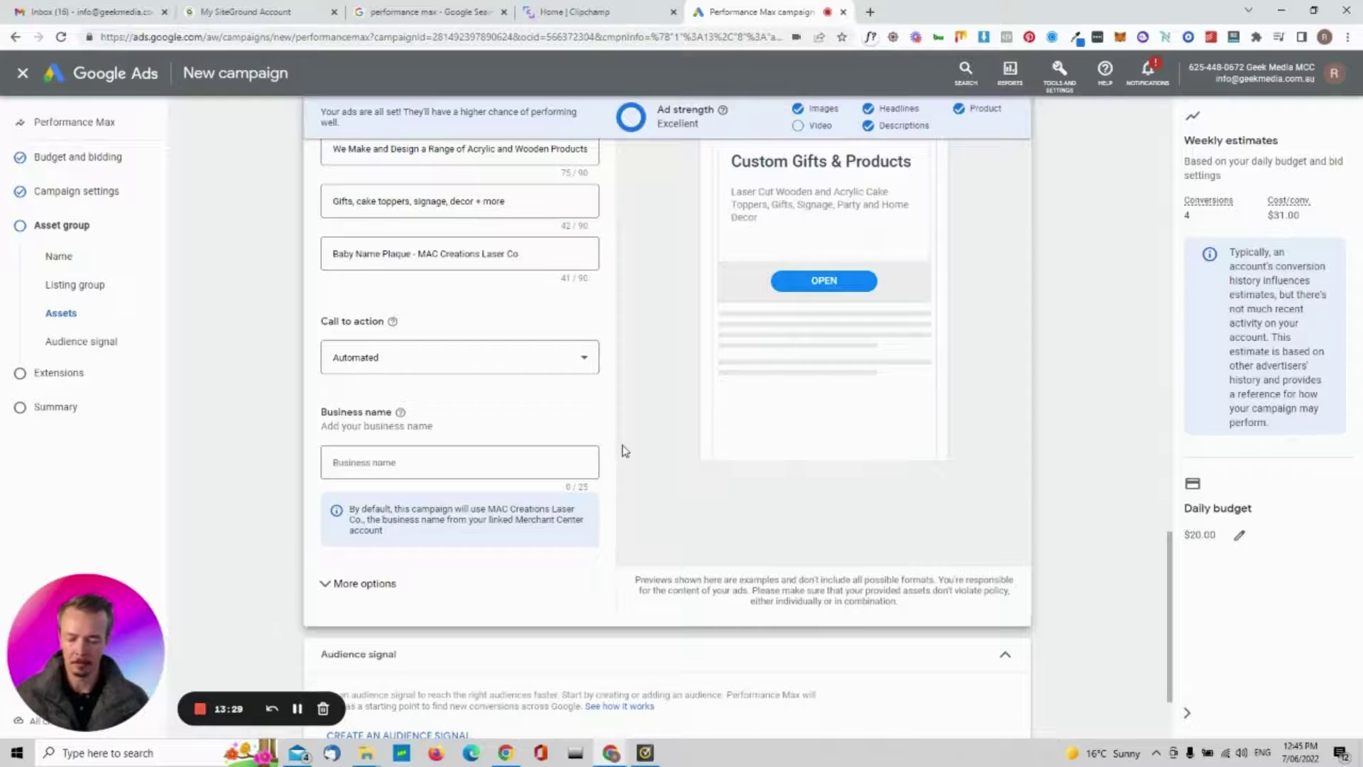
scroll(662, 471, "down", 1)
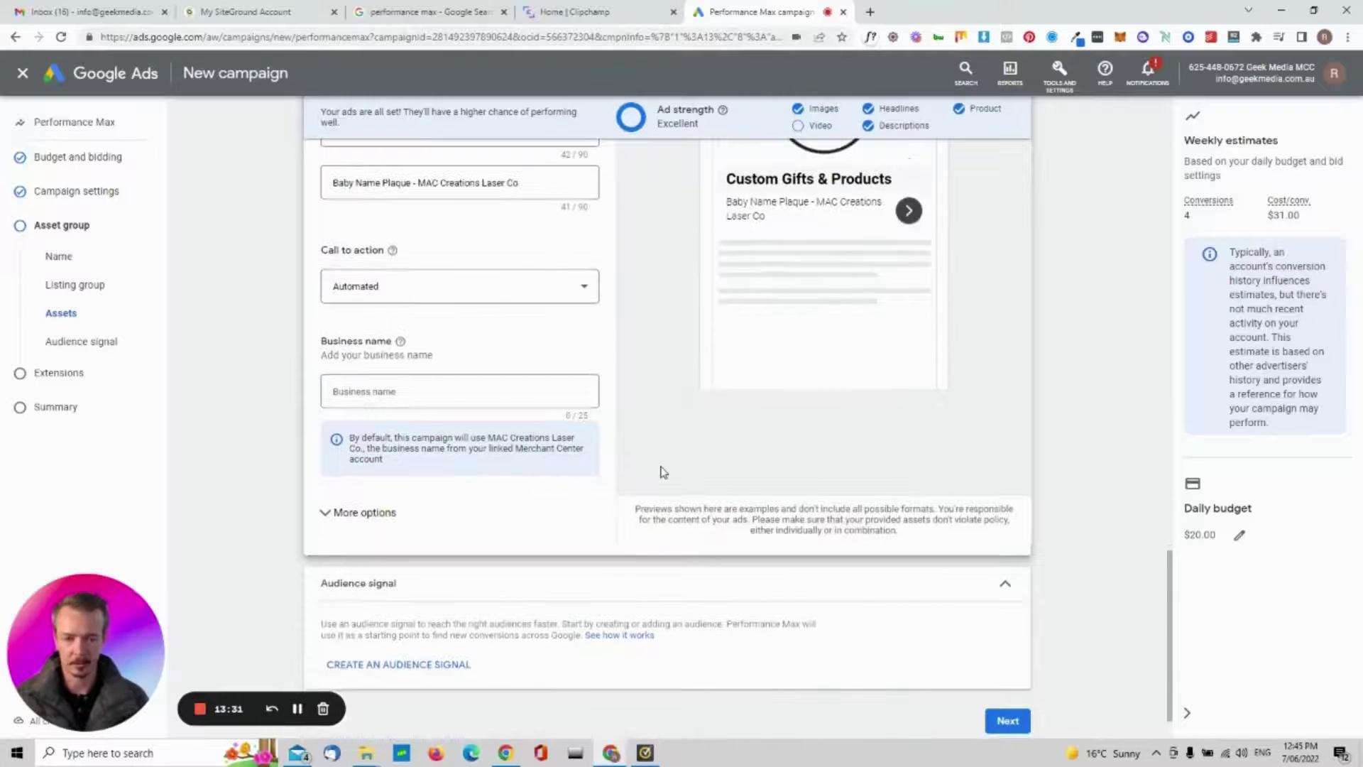
left_click(379, 390)
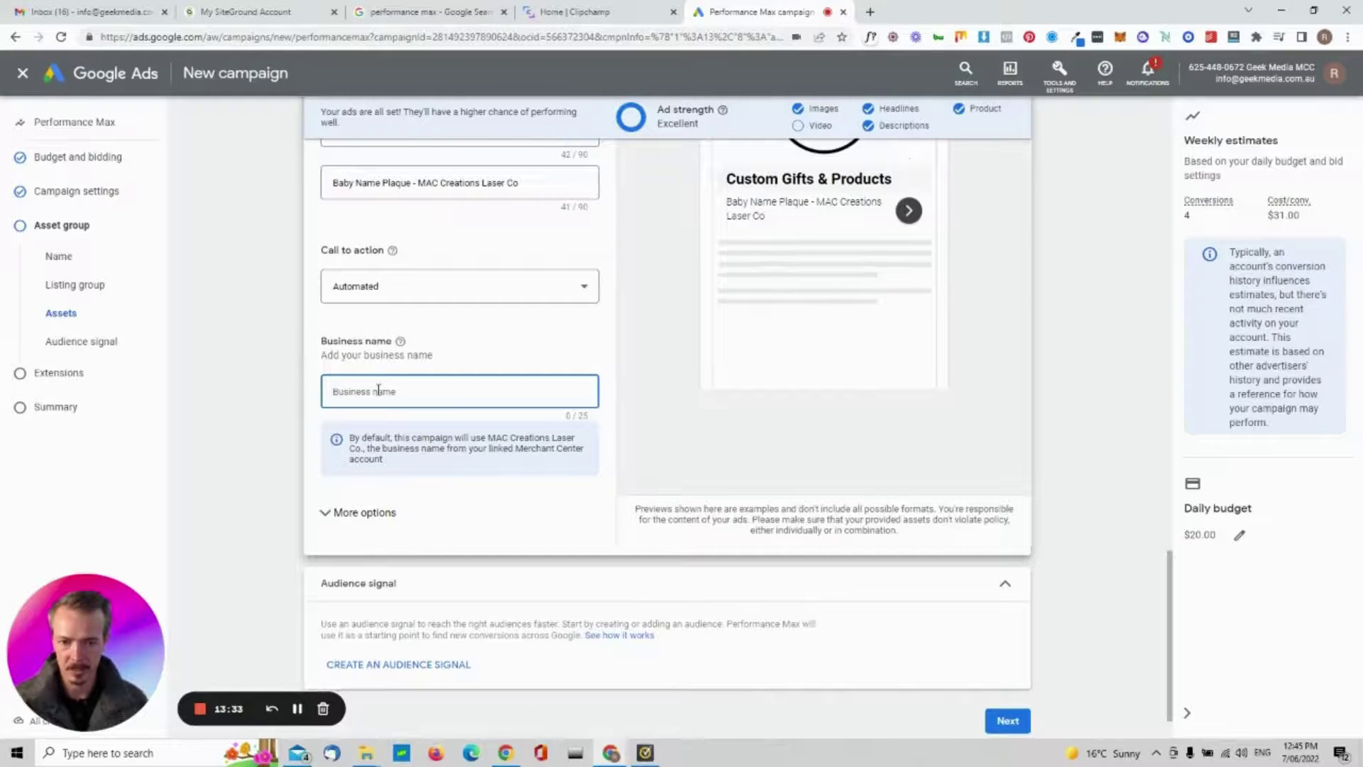
type("Mac")
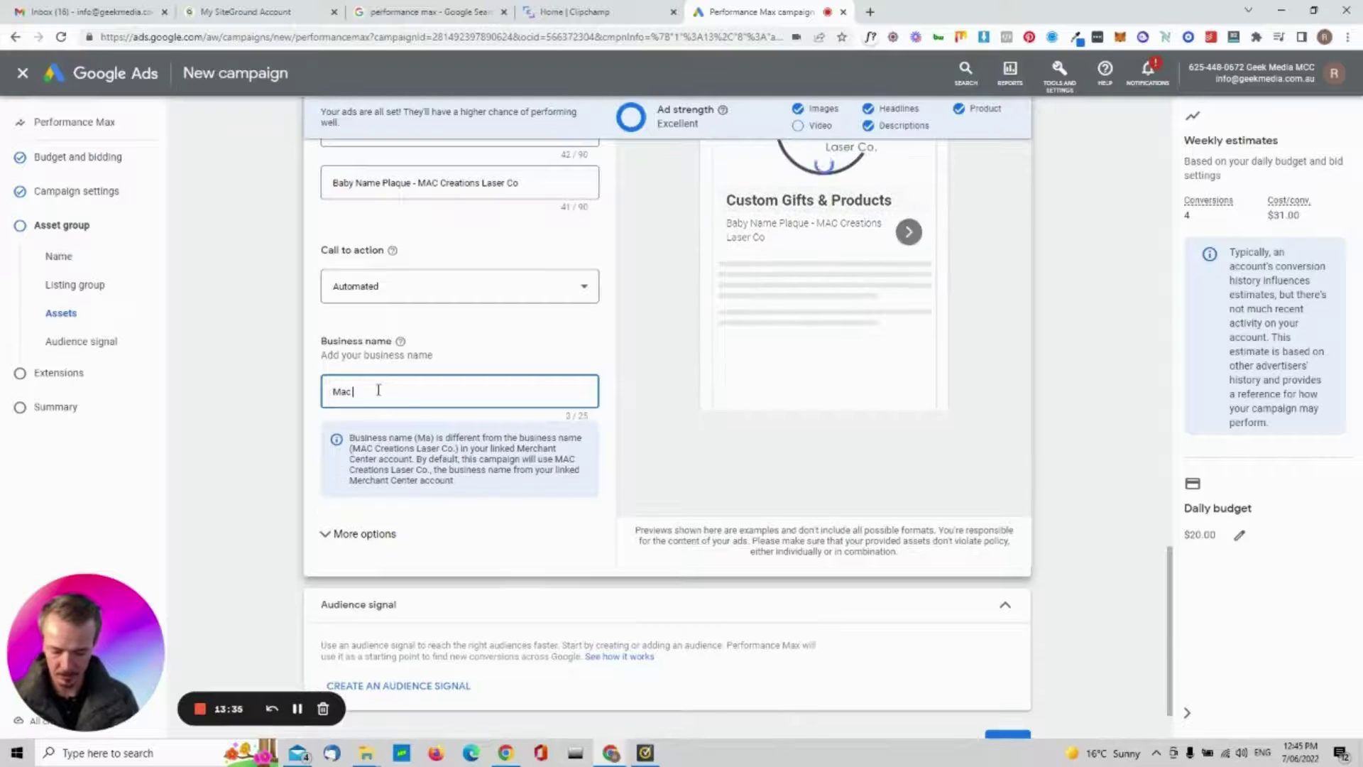
type(" Creations Laser Co.")
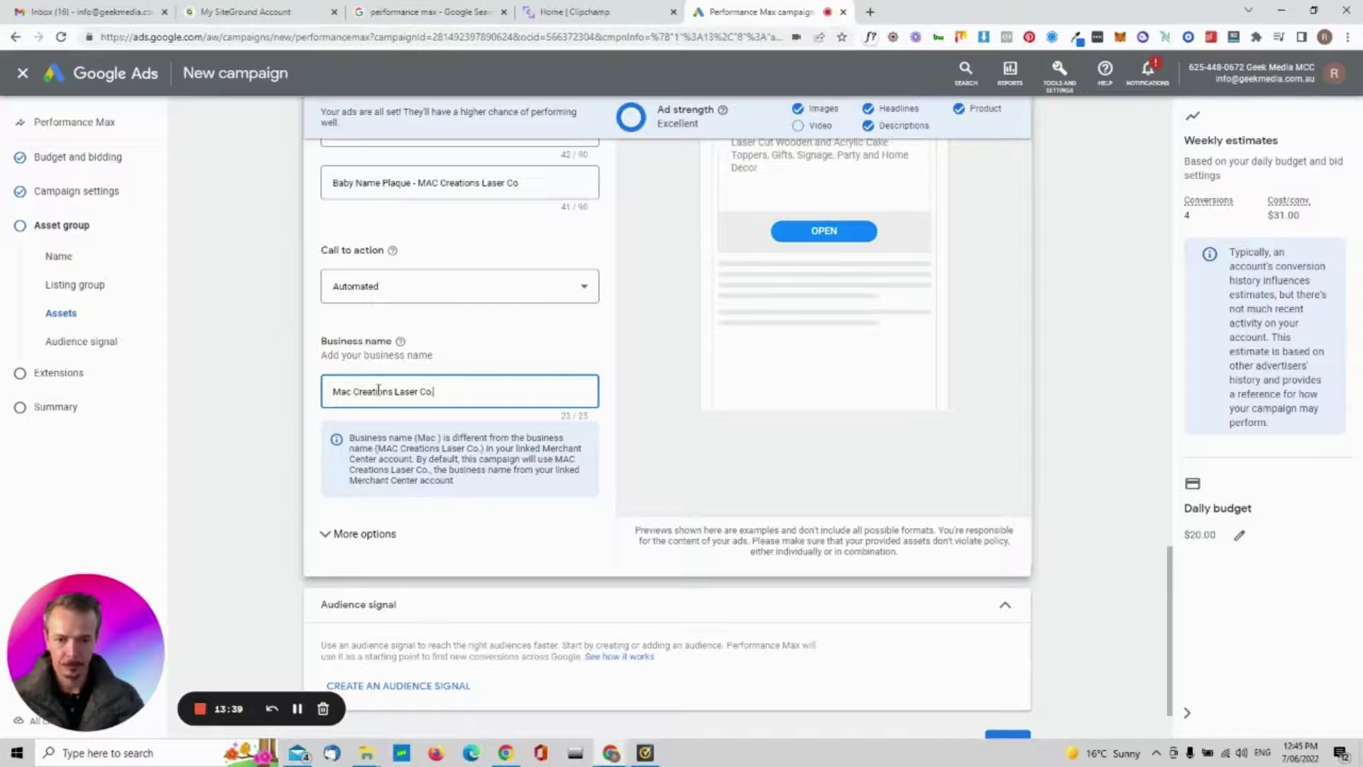
Expand the asset group's additional options and review the HTML5 and ad URL settings
scroll(515, 390, "down", 1)
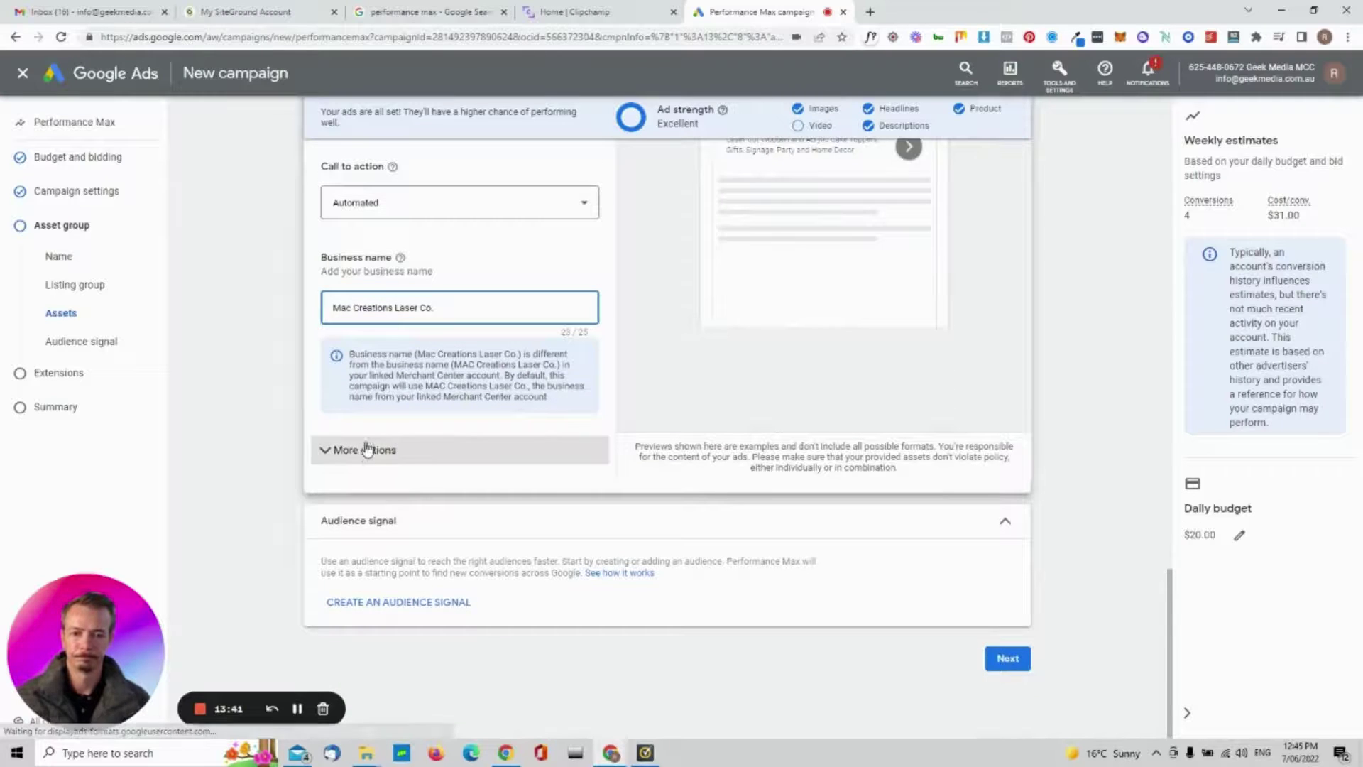
left_click(419, 451)
scroll(511, 454, "down", 2)
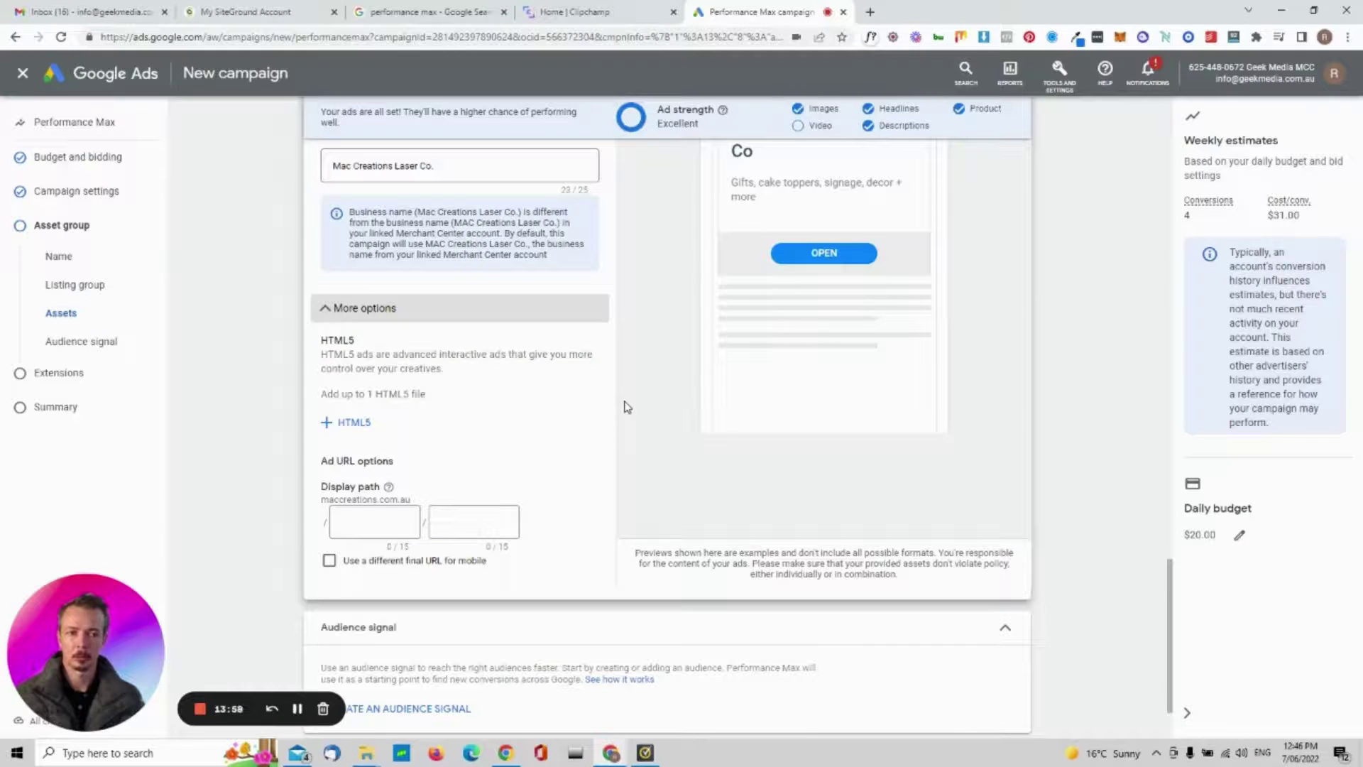
Open the new audience signal form to examine its segment, data and demographic options, and close it without creating a signal
scroll(624, 410, "down", 1)
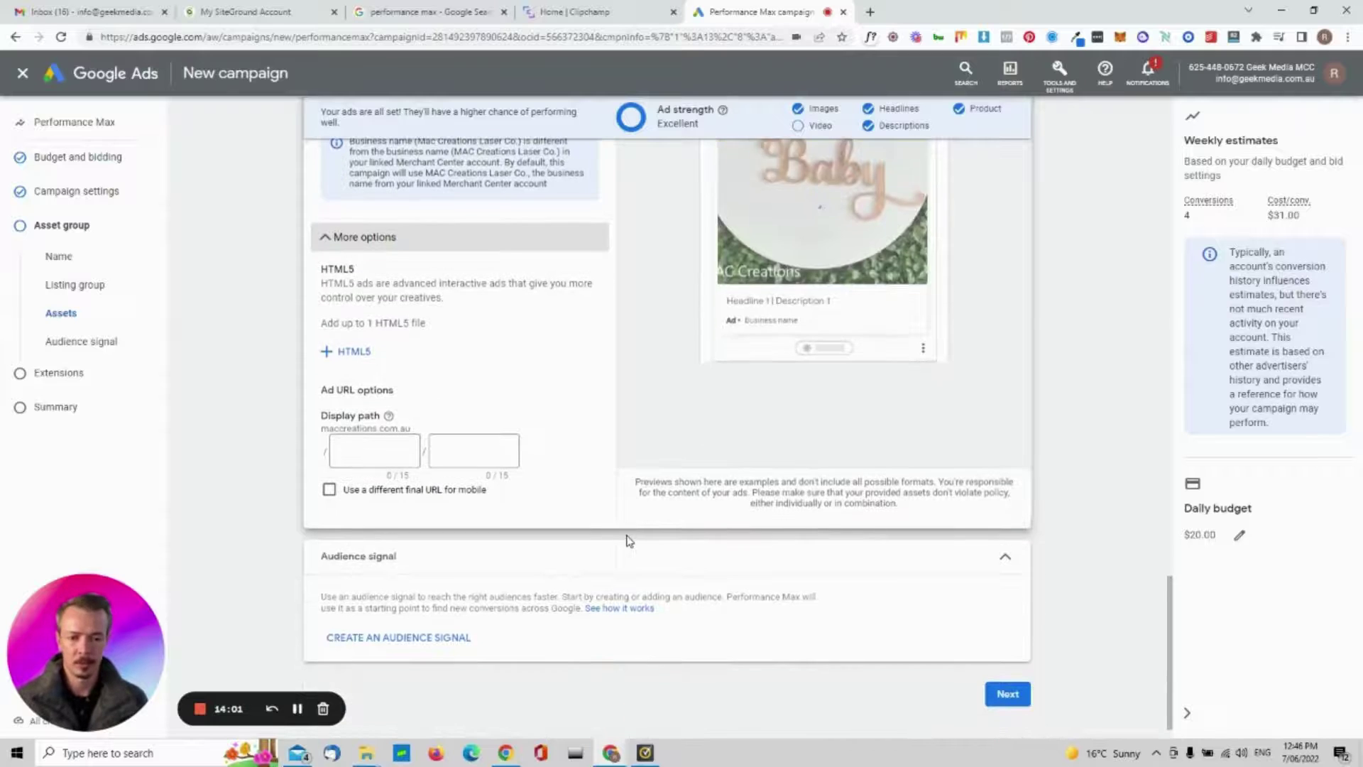
scroll(561, 511, "down", 1)
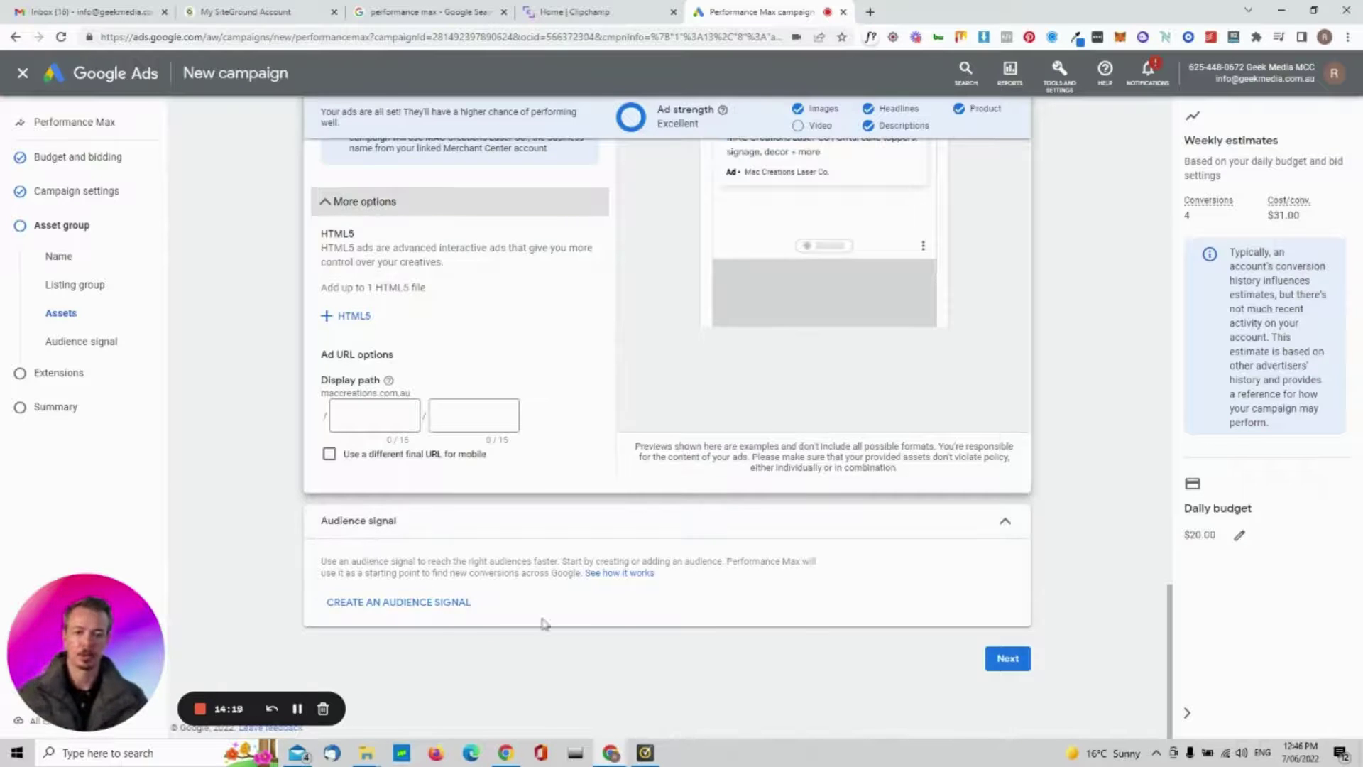
left_click(459, 605)
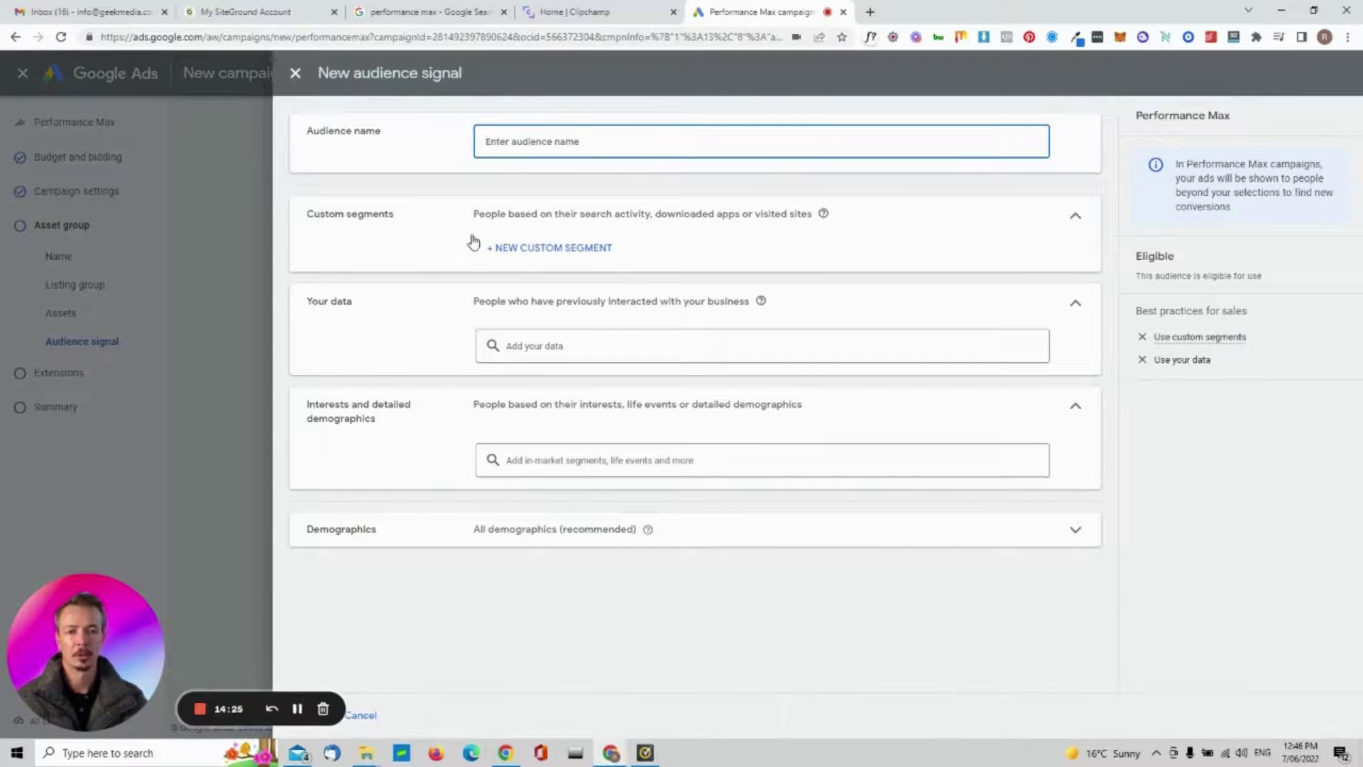
left_click(296, 74)
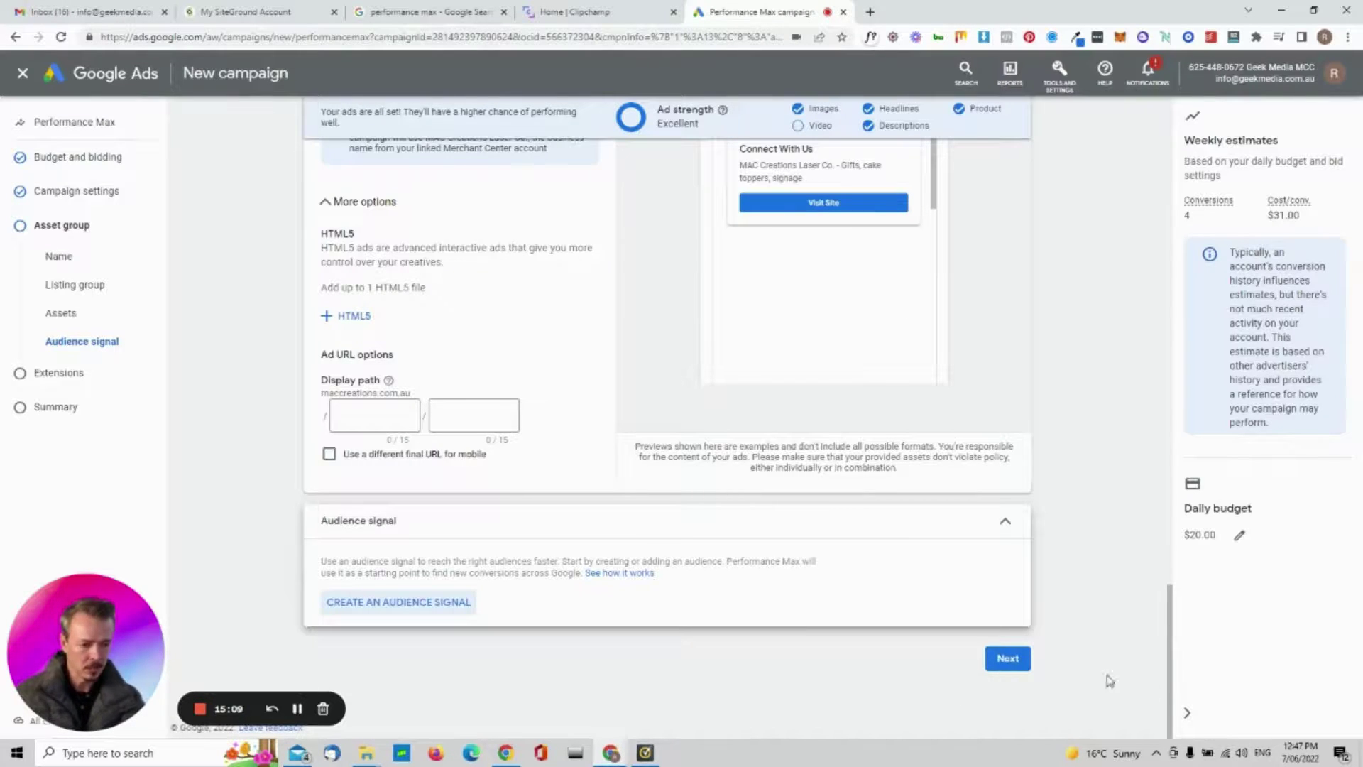
Continue to the campaign's extensions and select all eight existing sitelink extensions
left_click(1008, 660)
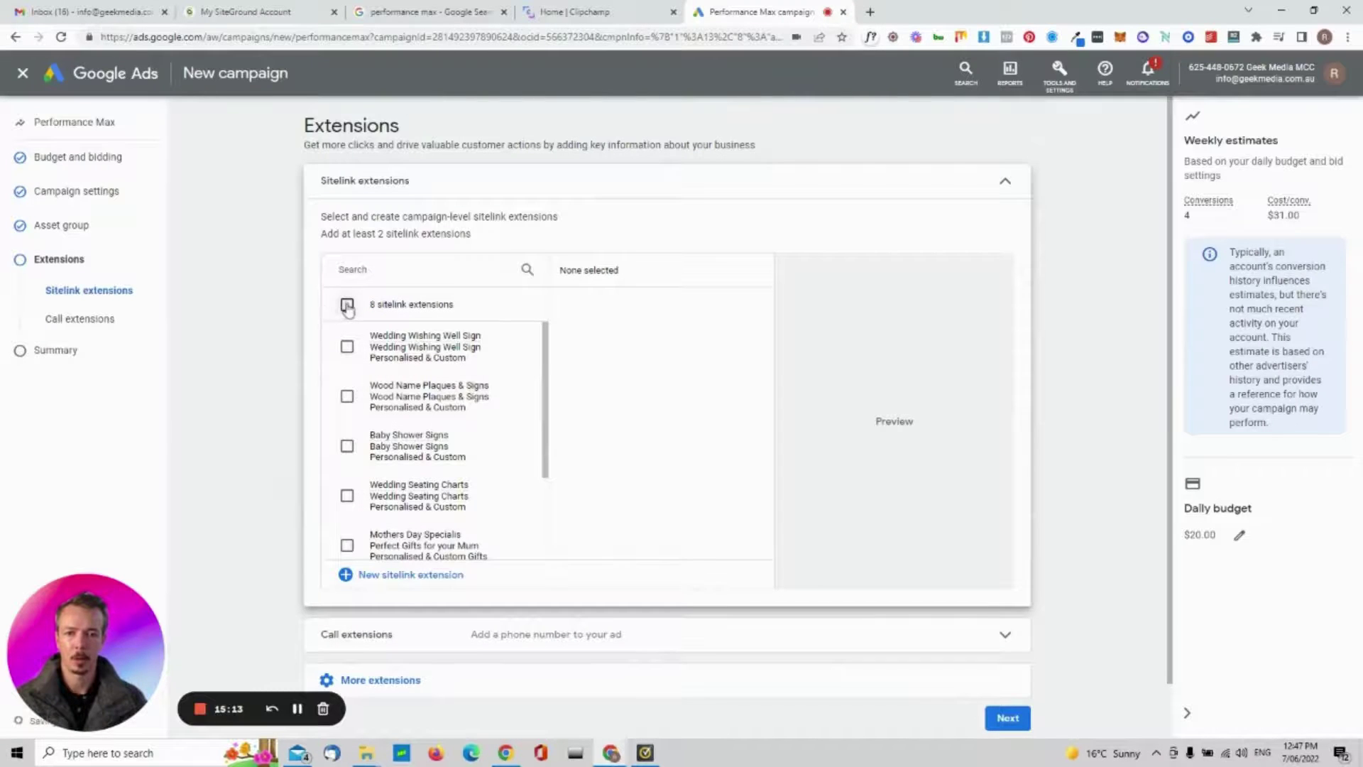
left_click(351, 308)
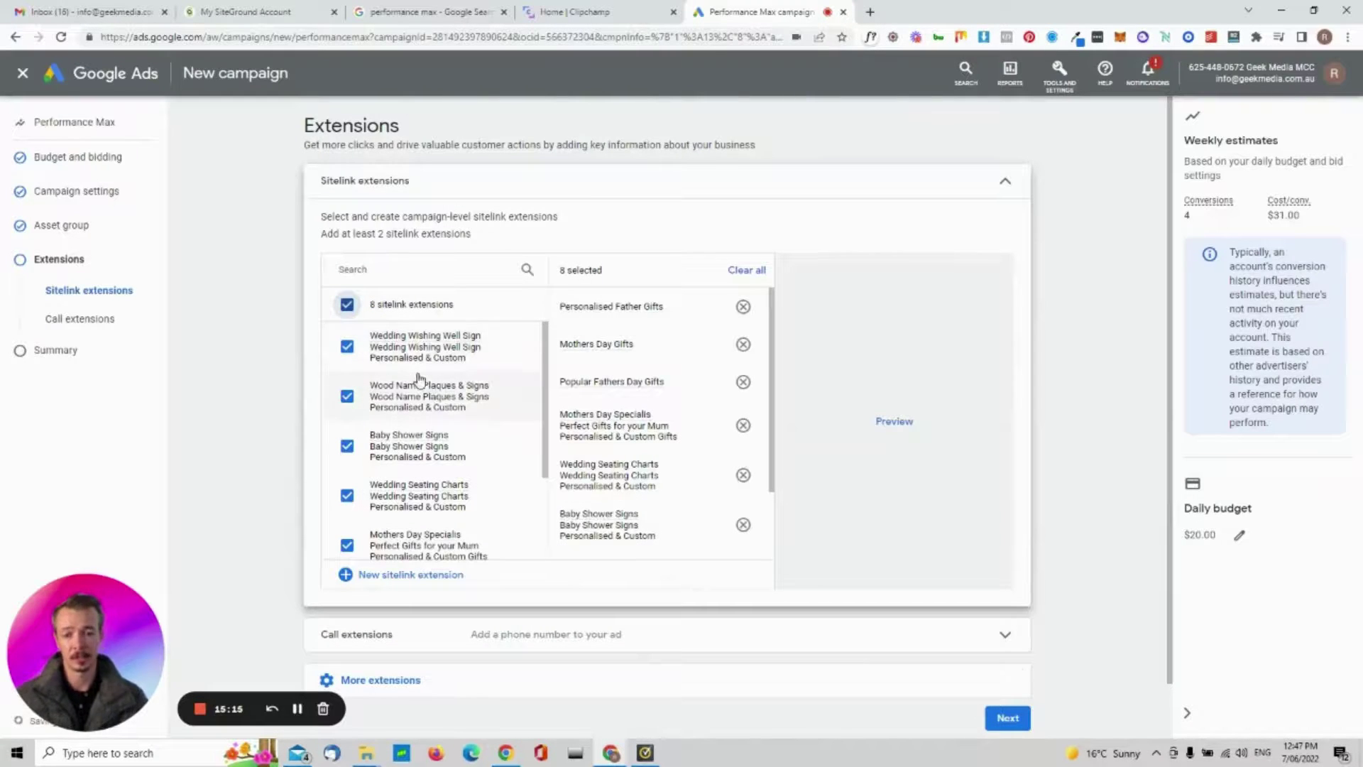
scroll(426, 405, "down", 3)
scroll(438, 421, "down", 1)
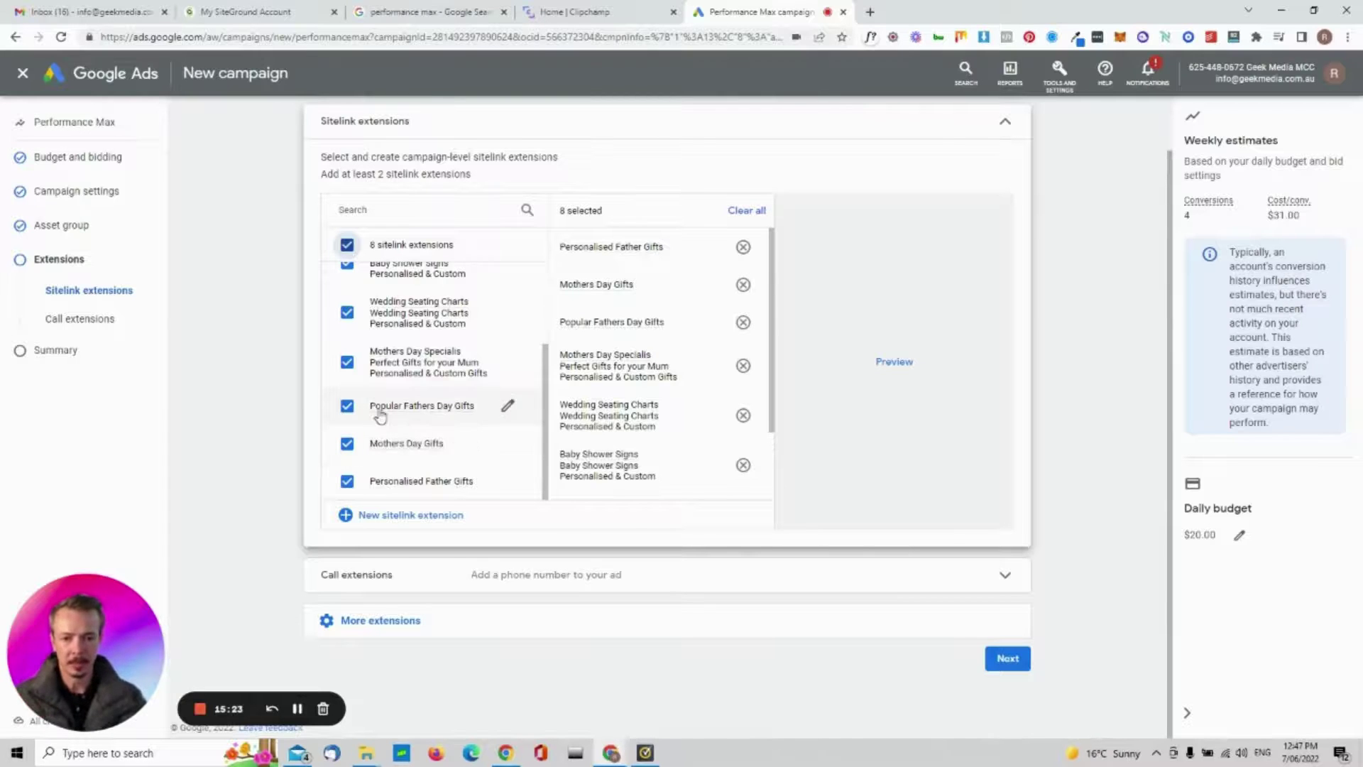
mouse_move(415, 420)
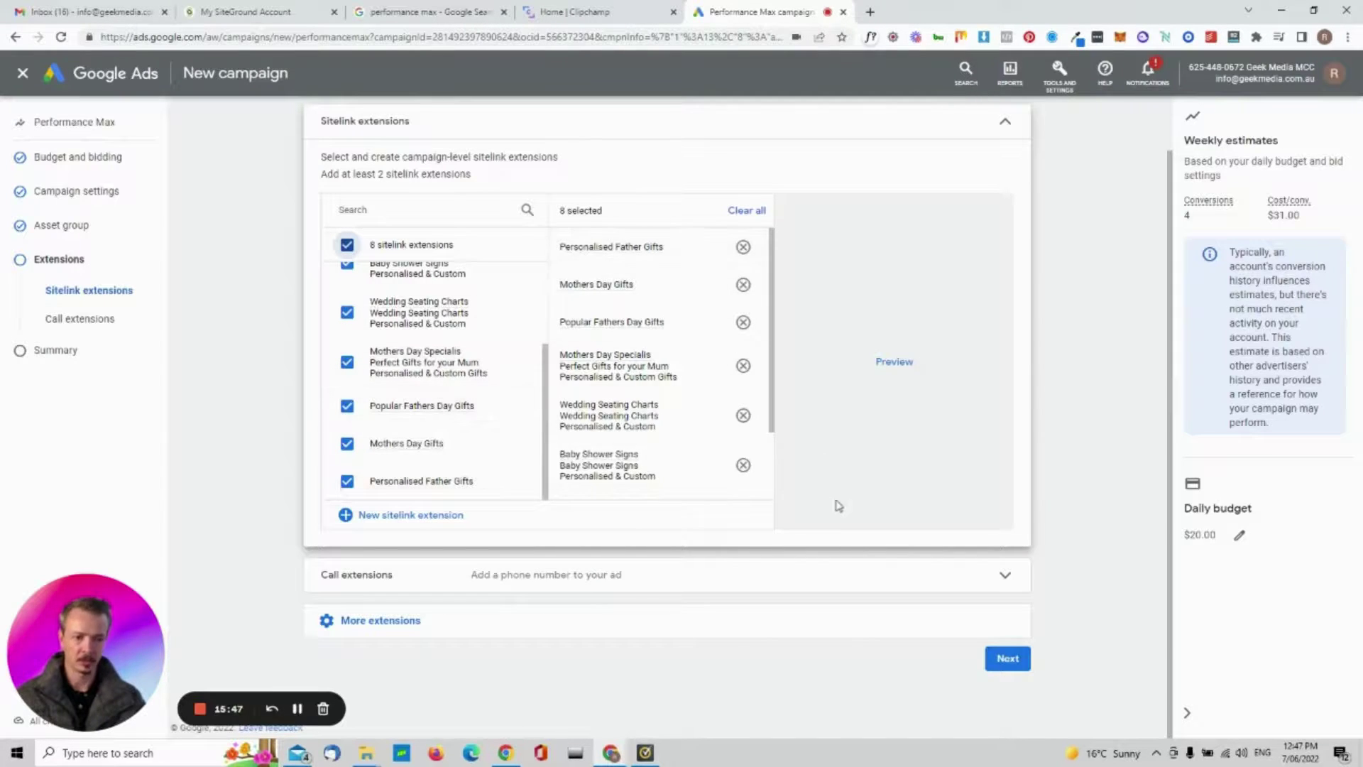
Examine the call extension form and the list of additional extension types, and collapse both without adding any
left_click(715, 586)
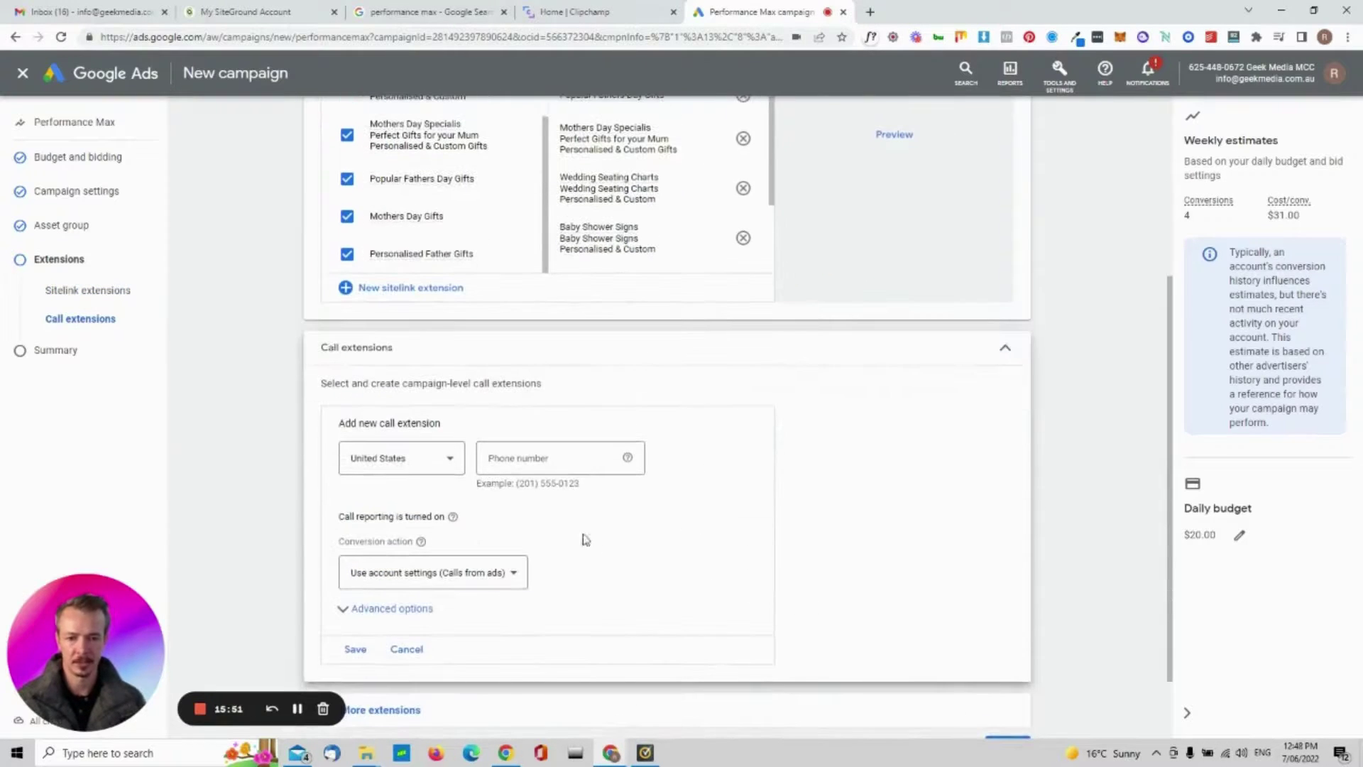
left_click(1001, 349)
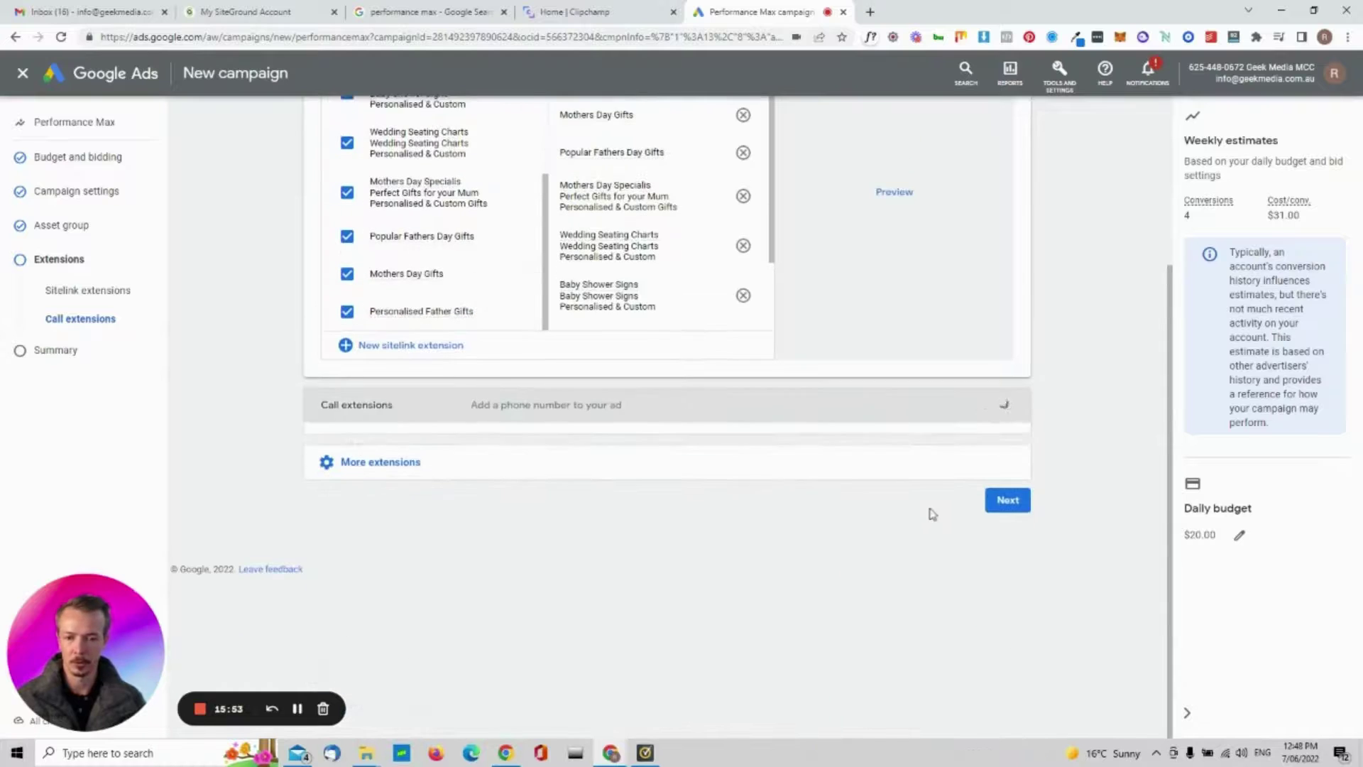
left_click(383, 465)
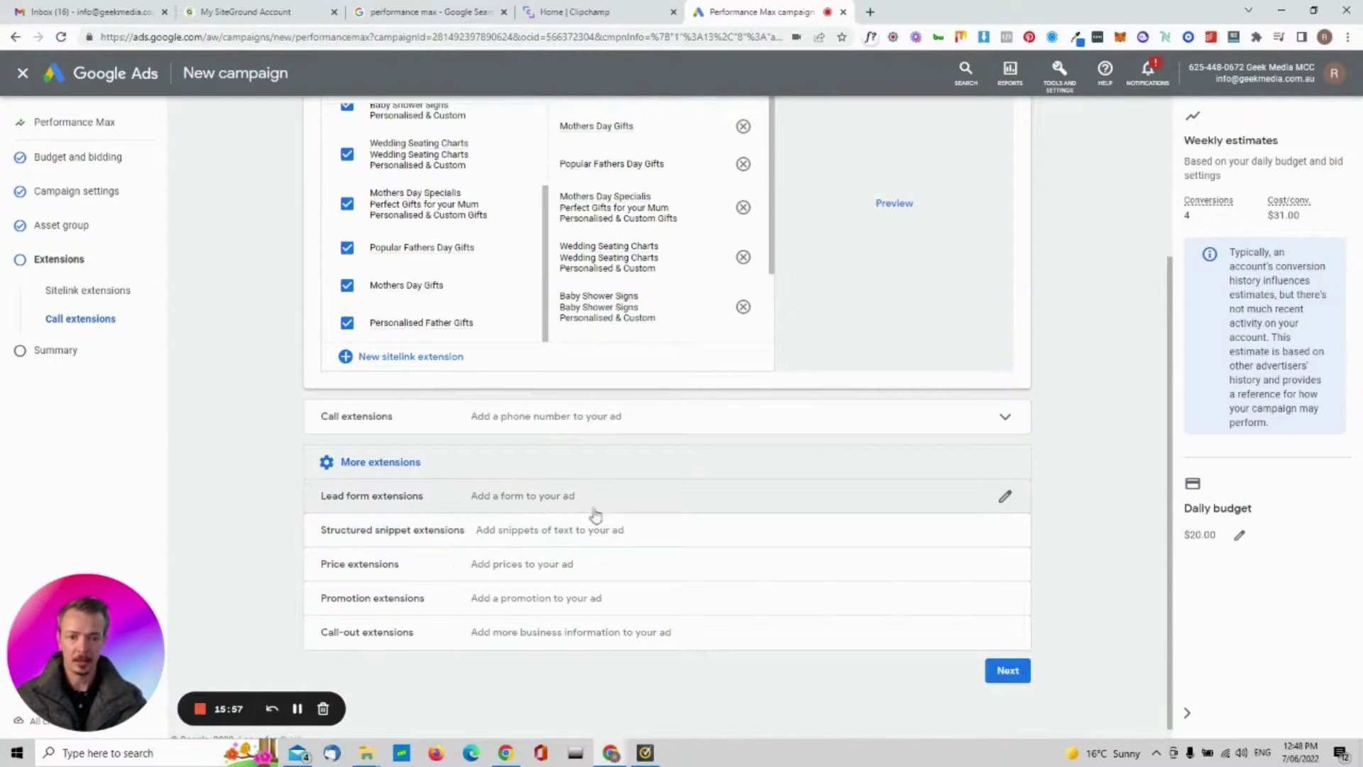
left_click(884, 469)
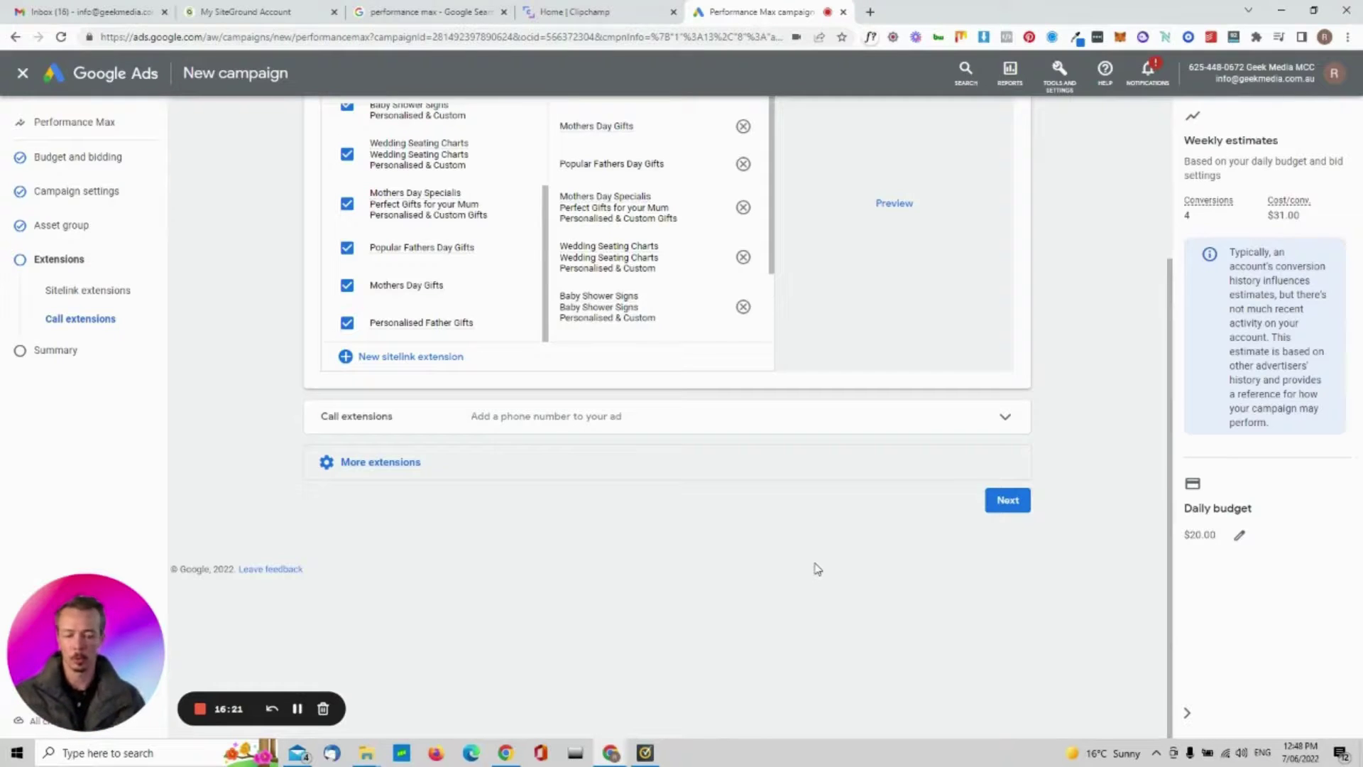
Continue to the campaign summary, review the budget, settings, asset group and extensions, and publish the campaign
left_click(1015, 505)
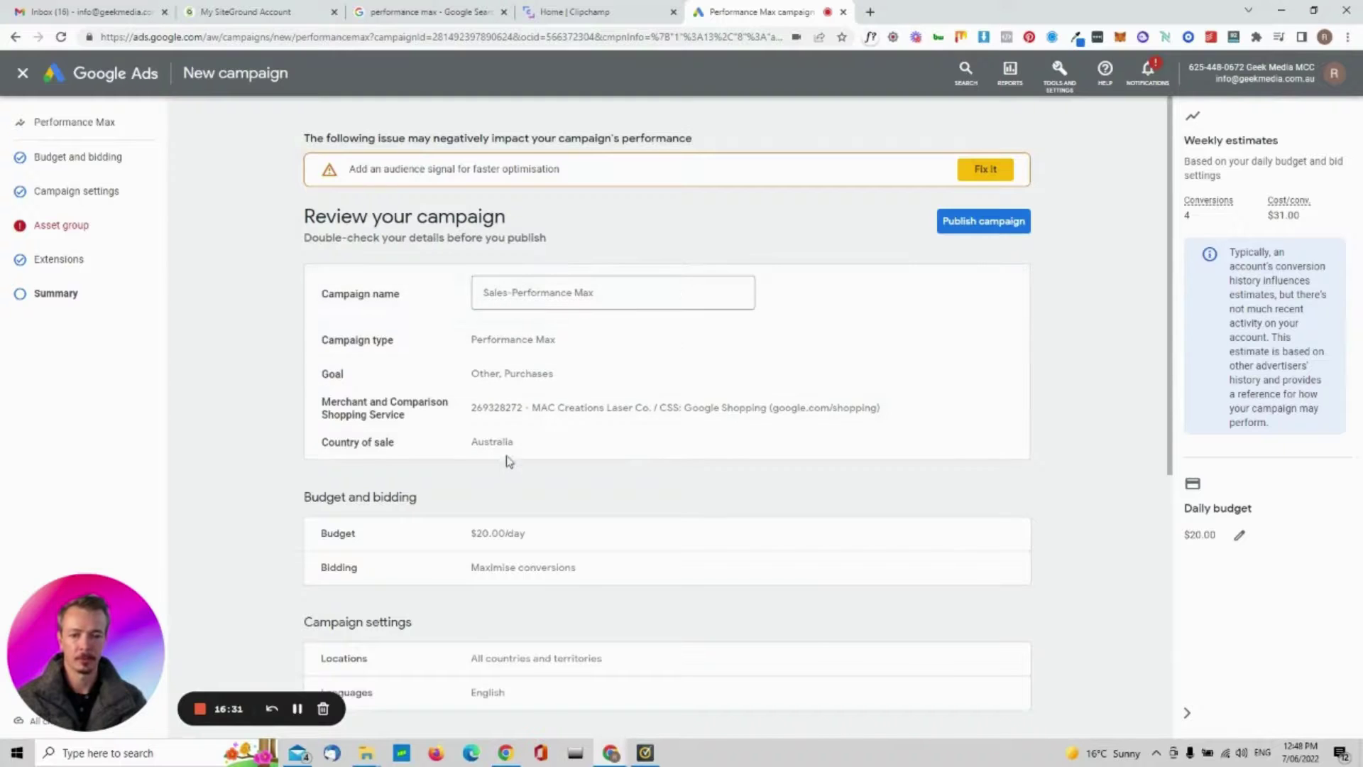
scroll(511, 455, "down", 3)
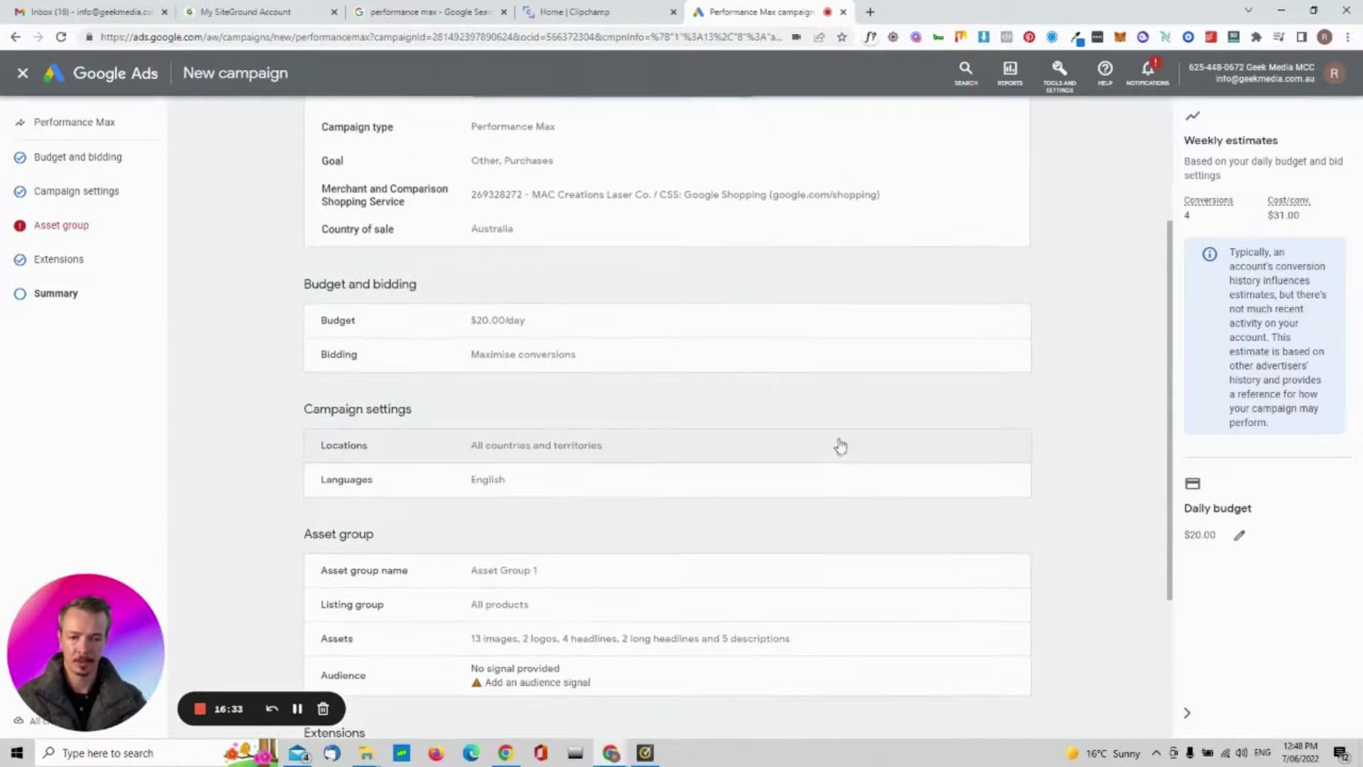
scroll(844, 445, "down", 2)
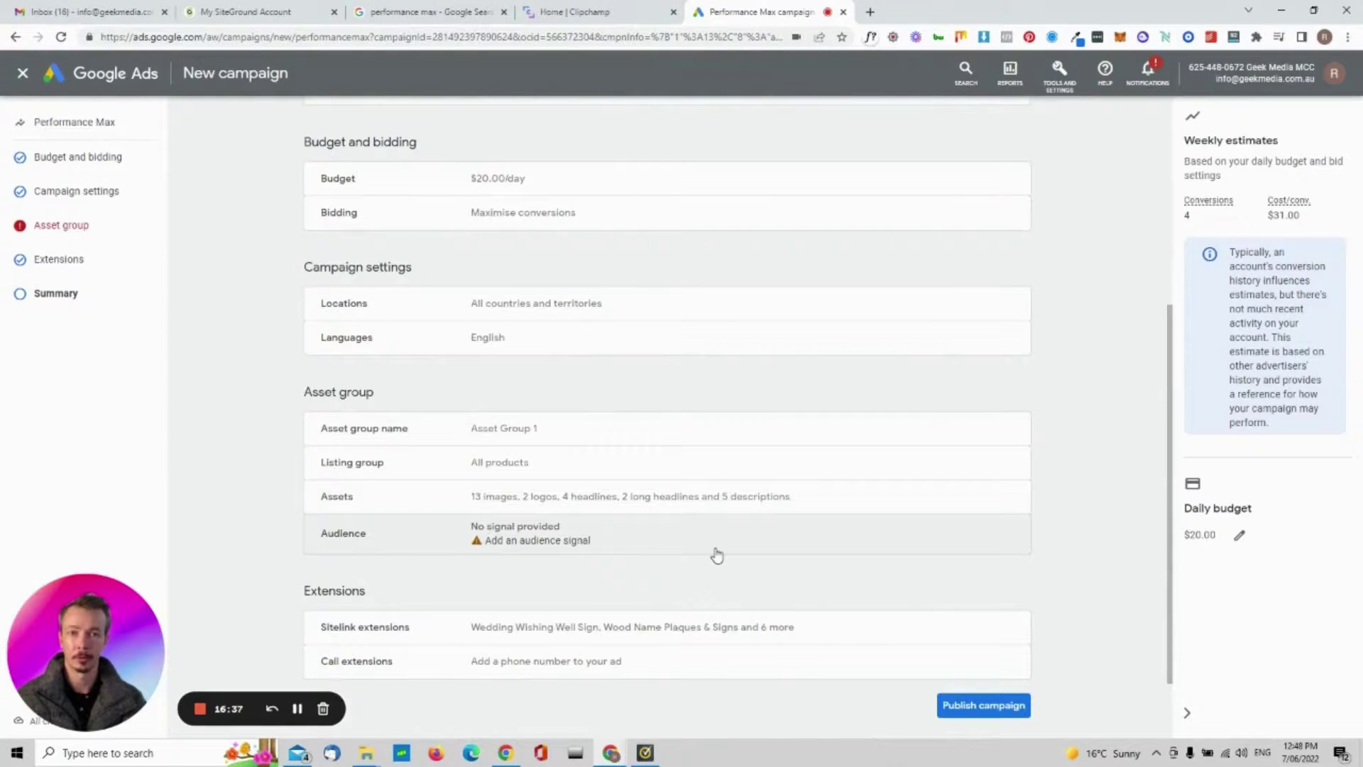
scroll(717, 556, "down", 1)
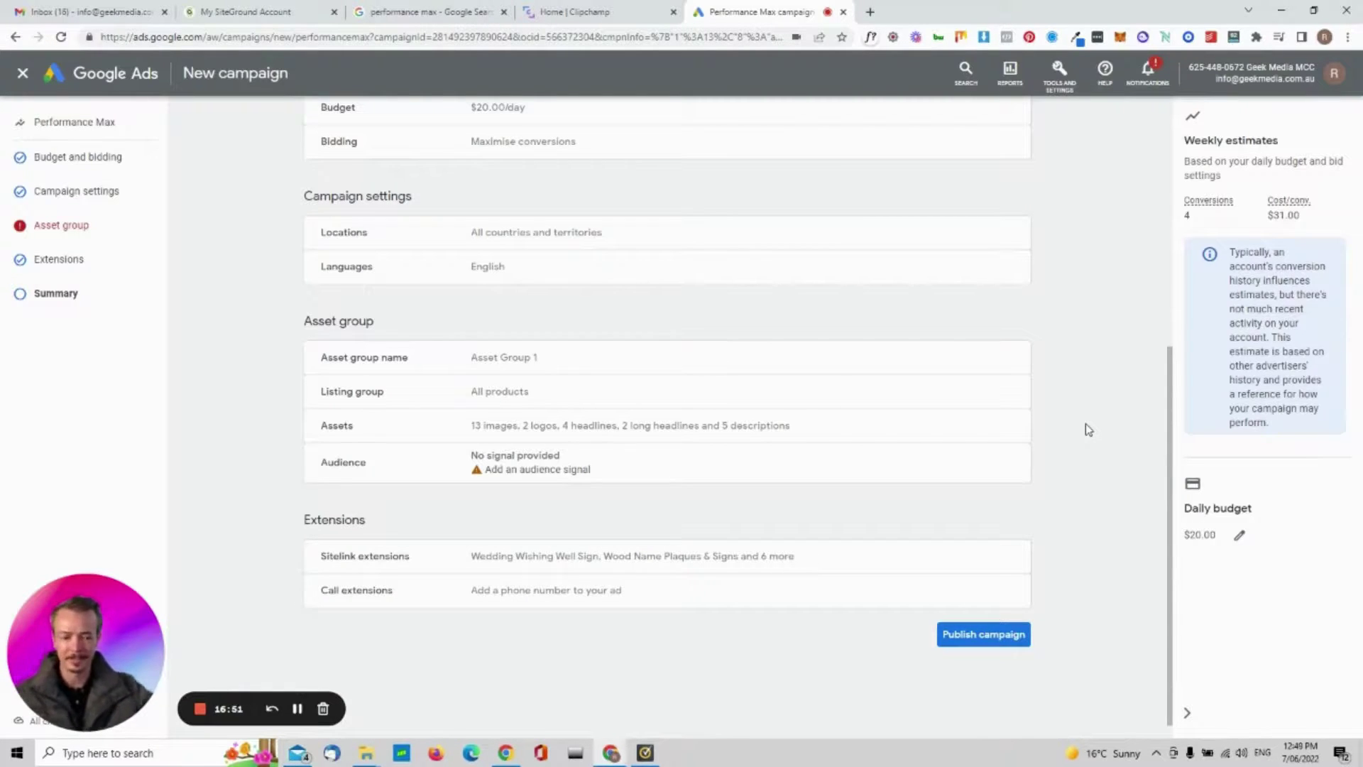
left_click(976, 639)
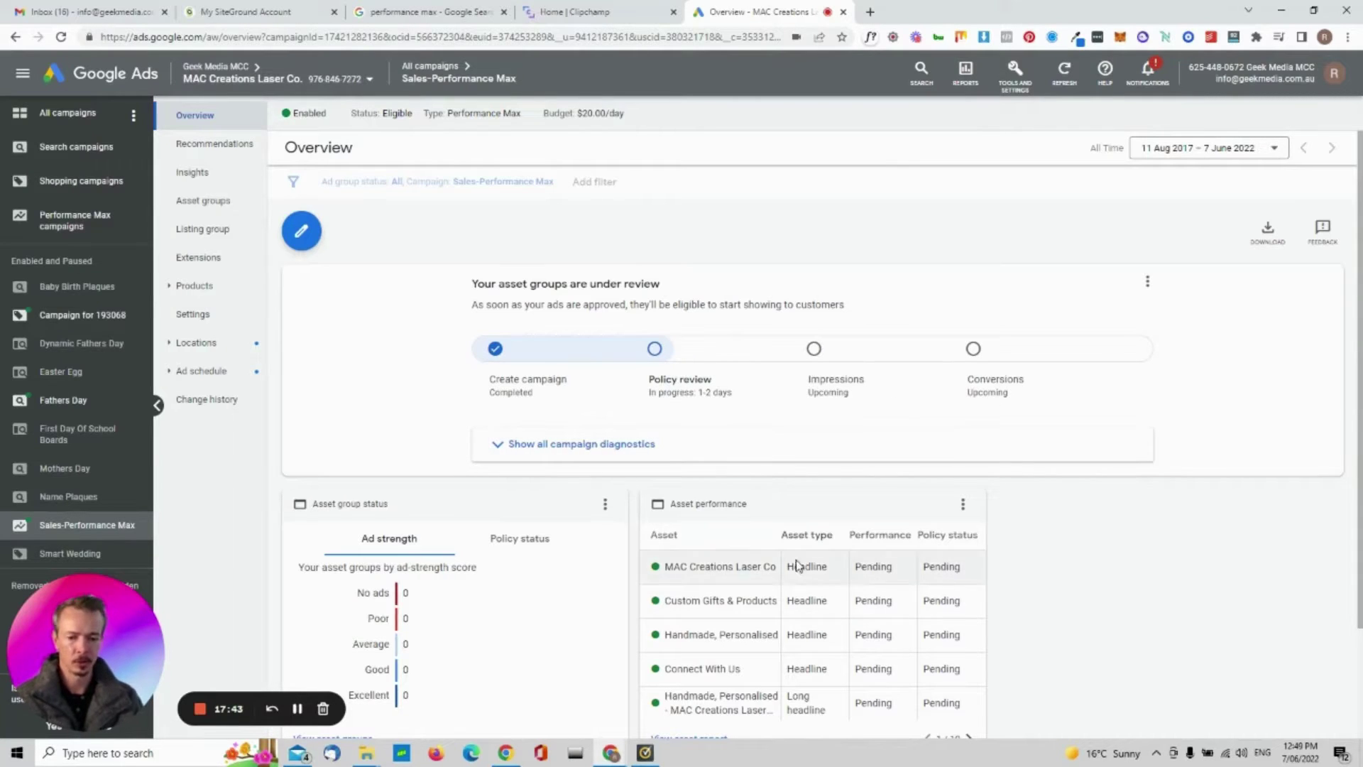
Review the published campaign's overview with its asset group status and asset performance, and show all campaign diagnostics
scroll(1080, 590, "down", 2)
scroll(1122, 593, "up", 2)
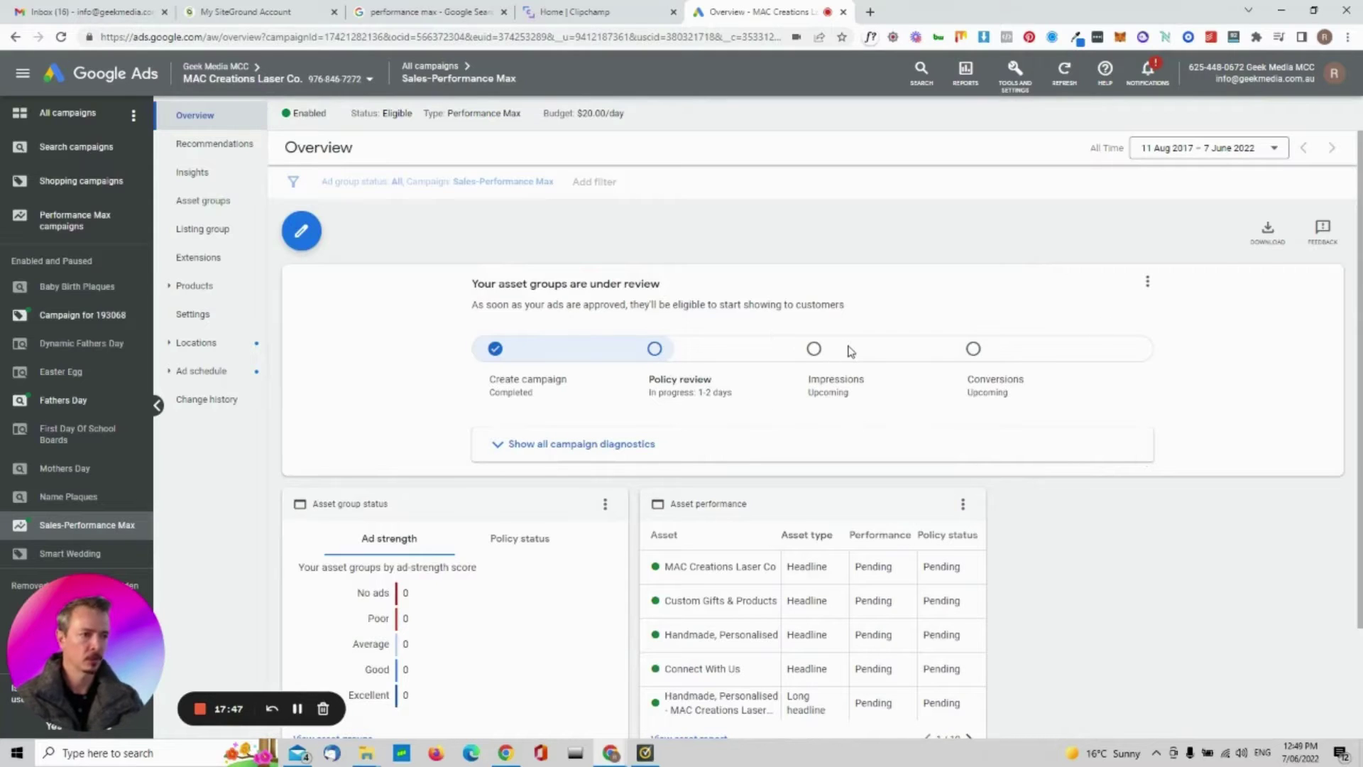
scroll(896, 397, "down", 2)
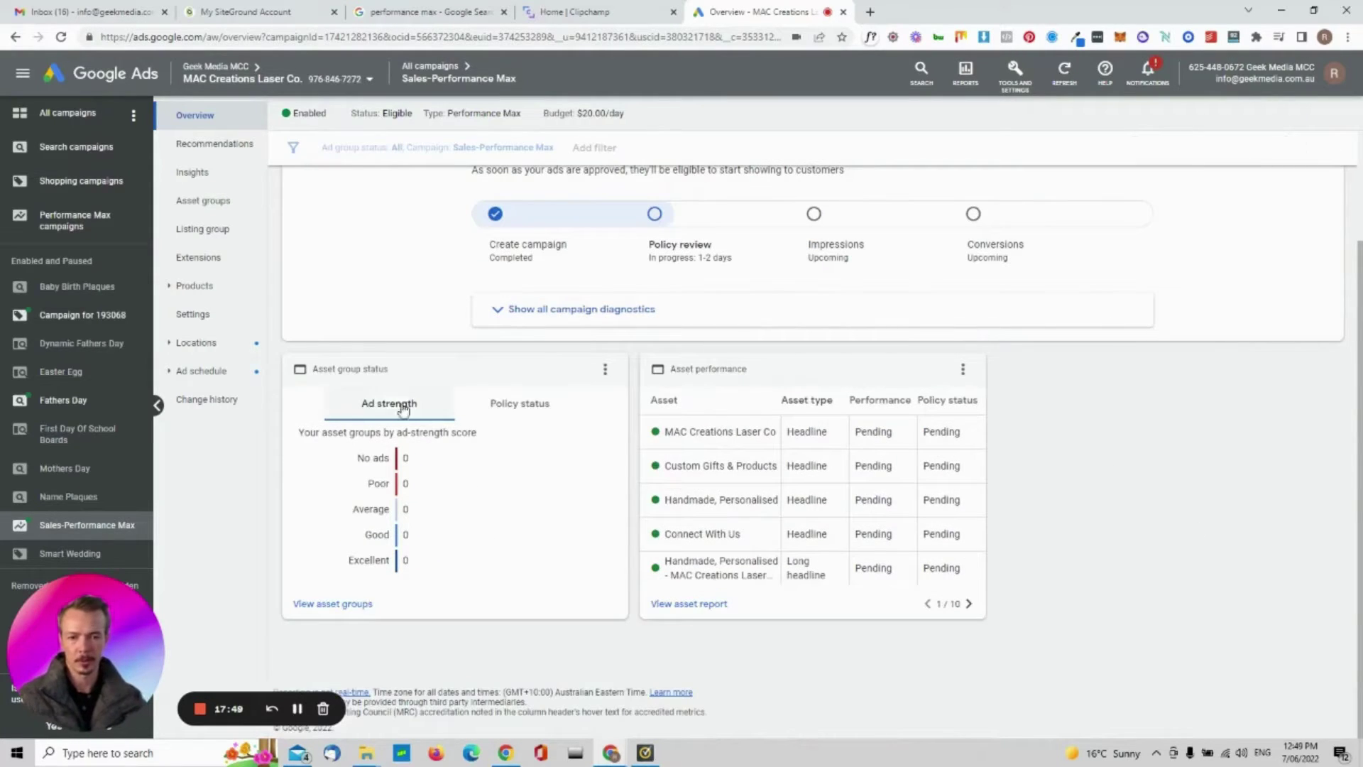
scroll(747, 285, "up", 2)
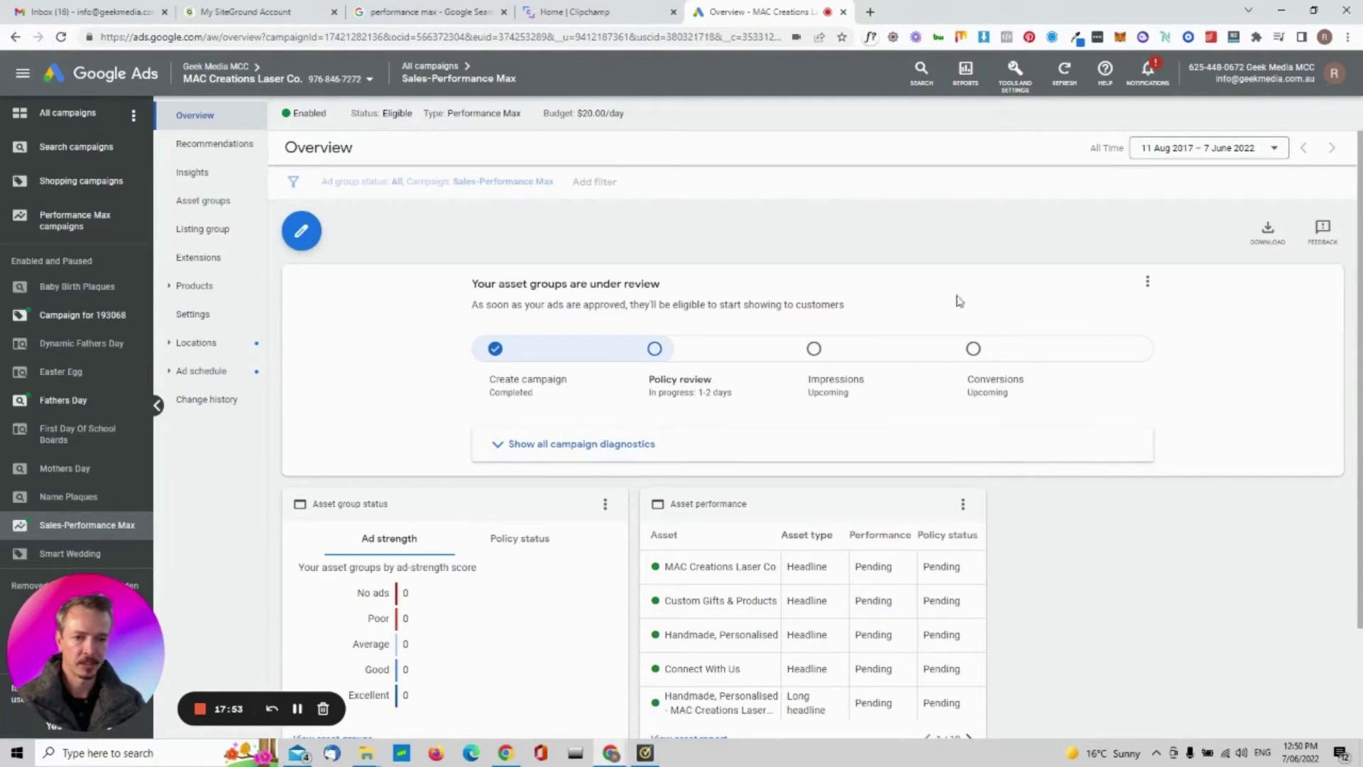
left_click(533, 447)
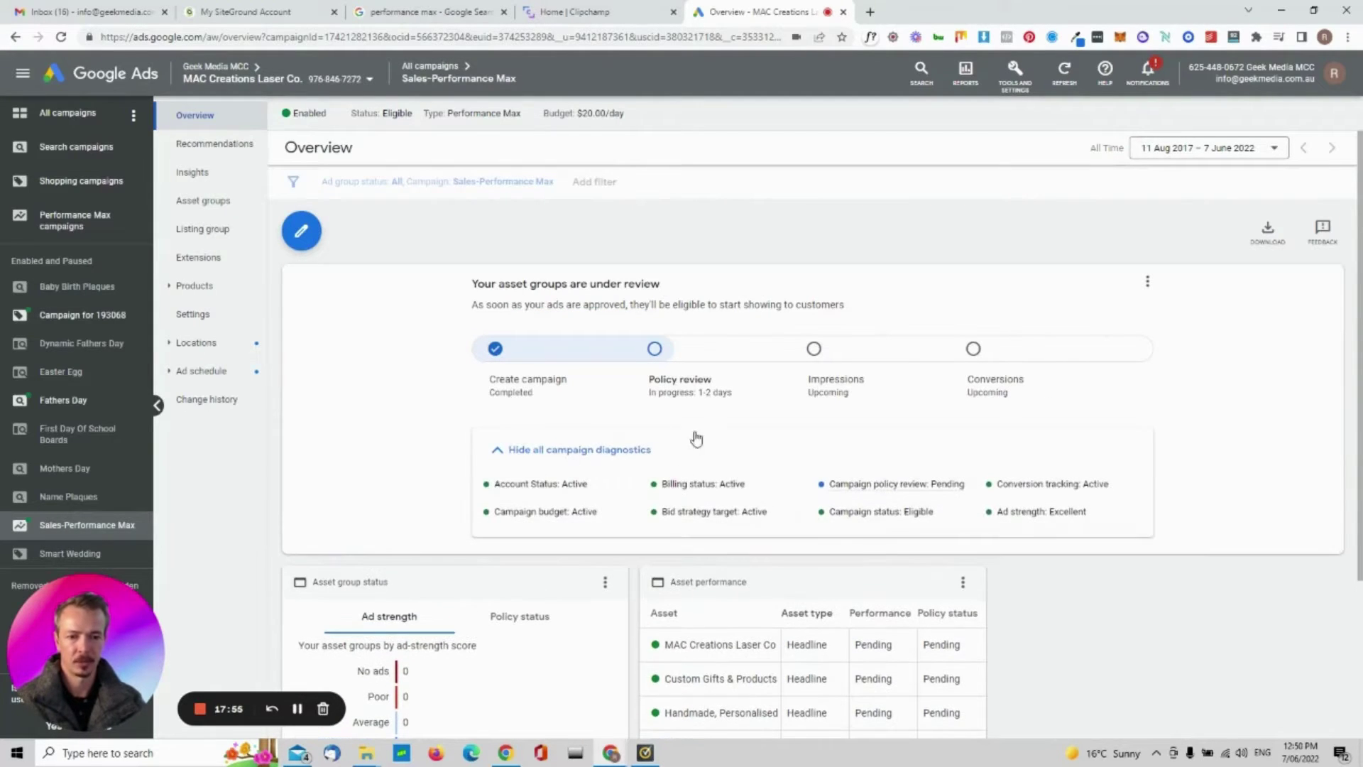